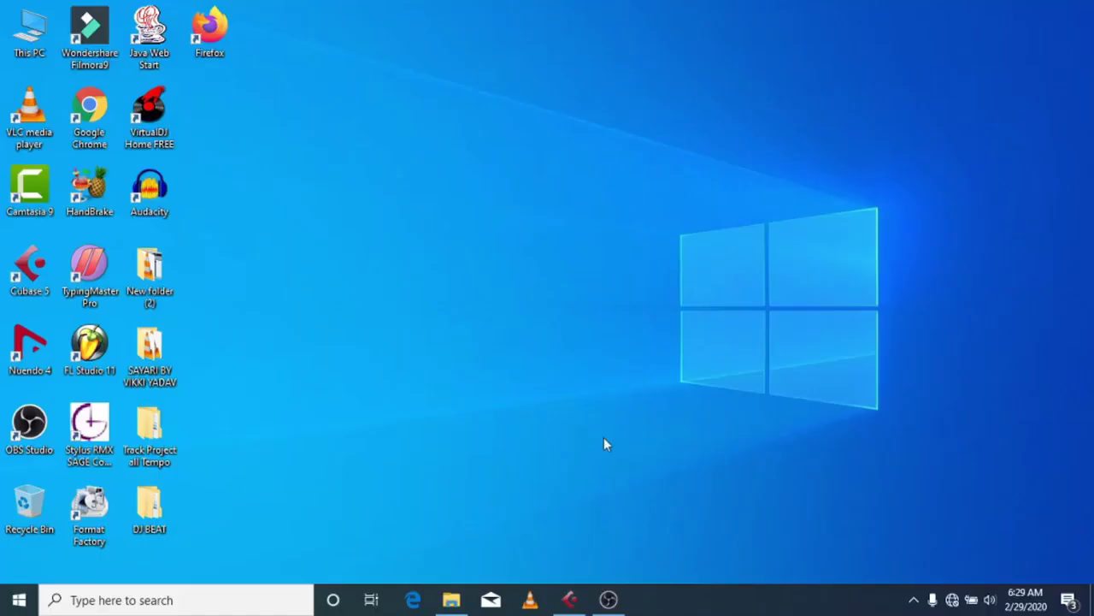
Step: Switch to the FULAUNA 155-02 project in Cubase 5 and play the soloed DUMMY-01 track from bar 22
{"action": "left_click", "coordinate": [569, 599]}
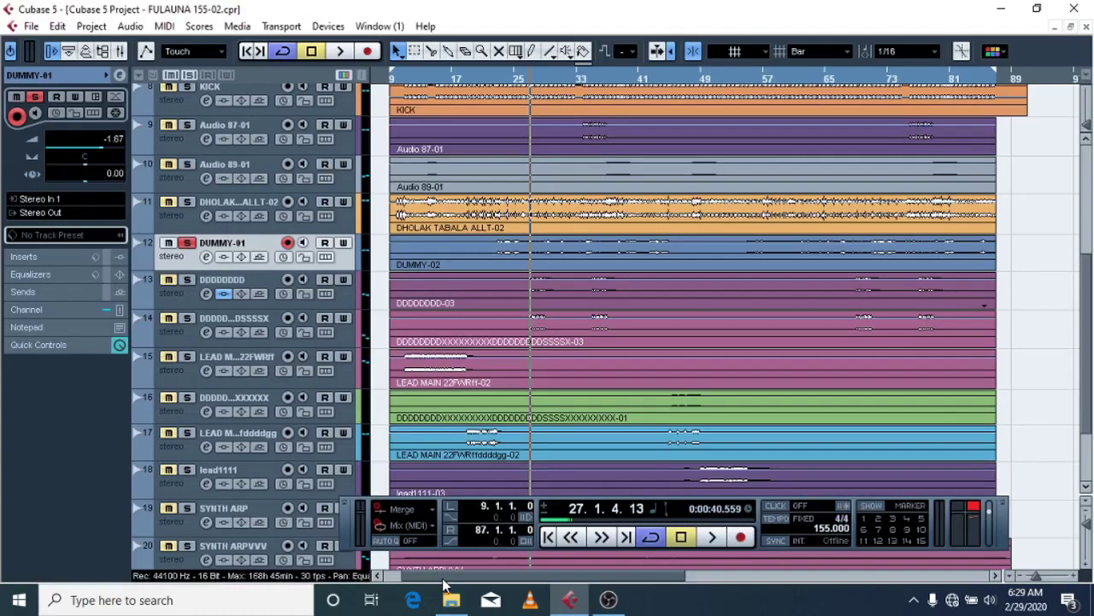
{"action": "left_click_drag", "start_coordinate": [444, 579], "coordinate": [449, 580]}
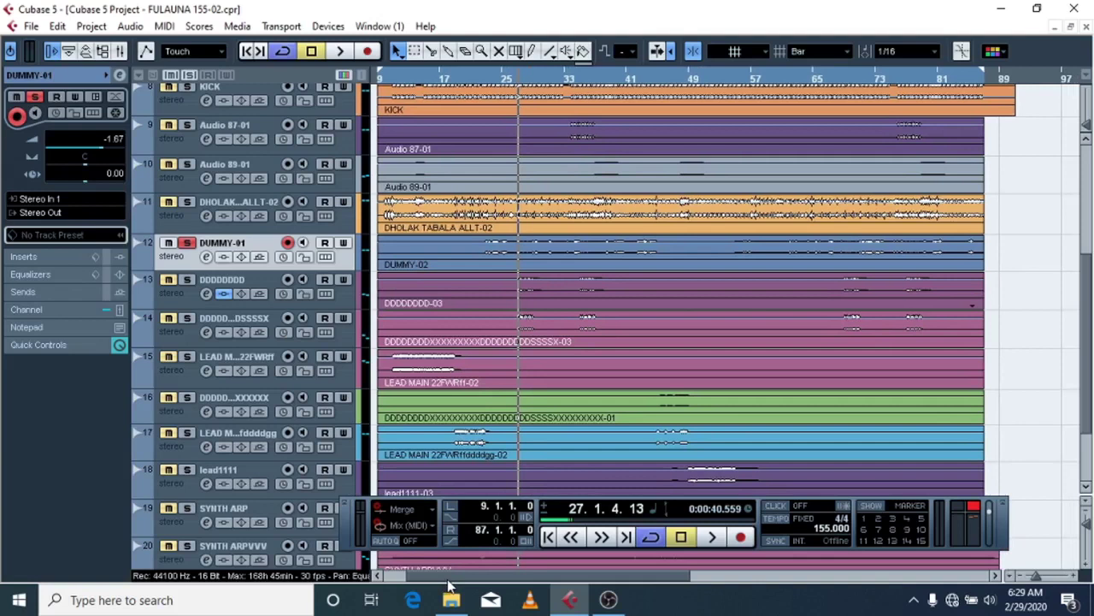
{"action": "left_click", "coordinate": [482, 84]}
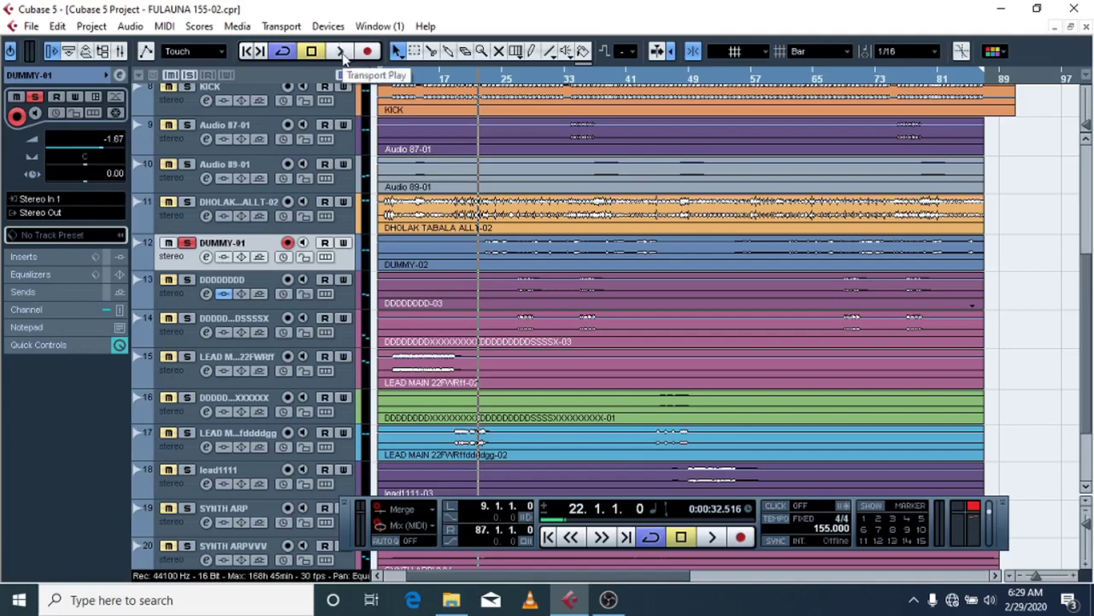
{"action": "left_click", "coordinate": [342, 53]}
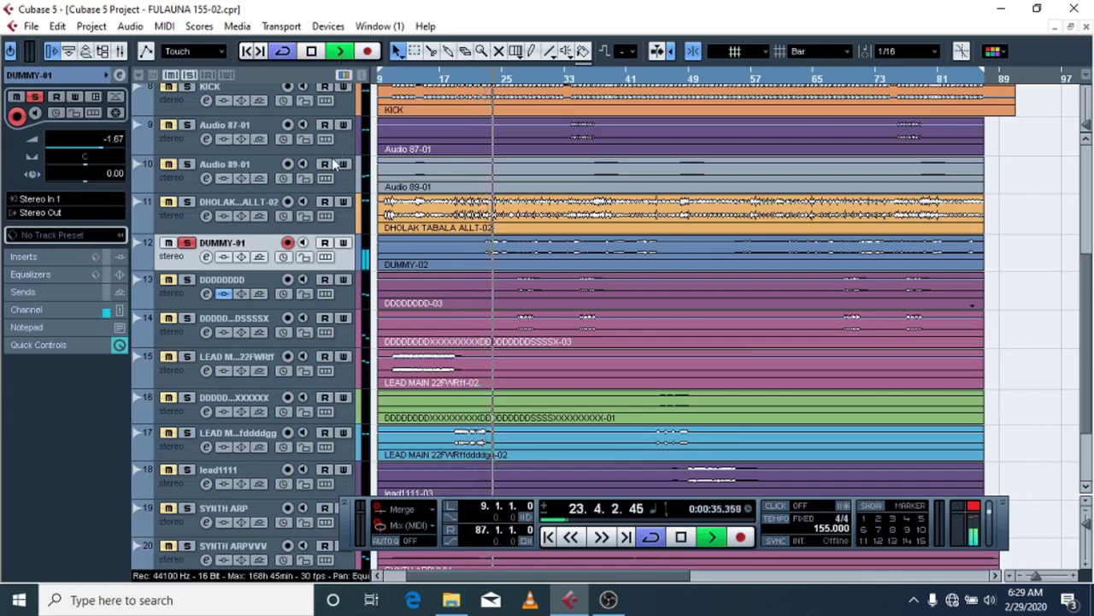
Step: Raise the system volume to about 74 while the soloed track plays
{"action": "key", "text": "XF86AudioRaiseVolume"}
{"action": "key", "text": "XF86AudioRaiseVolume"}
{"action": "key", "text": "XF86AudioRaiseVolume"}
{"action": "key", "text": "XF86AudioRaiseVolume"}
{"action": "key", "text": "XF86AudioRaiseVolume"}
{"action": "key", "text": "XF86AudioRaiseVolume"}
{"action": "key", "text": "XF86AudioRaiseVolume"}
{"action": "key", "text": "XF86AudioRaiseVolume"}
{"action": "key", "text": "XF86AudioRaiseVolume"}
{"action": "key", "text": "XF86AudioRaiseVolume"}
{"action": "key", "text": "XF86AudioRaiseVolume"}
{"action": "key", "text": "XF86AudioRaiseVolume"}
{"action": "key", "text": "XF86AudioRaiseVolume"}
{"action": "key", "text": "XF86AudioRaiseVolume"}
{"action": "key", "text": "XF86AudioRaiseVolume"}
{"action": "key", "text": "XF86AudioRaiseVolume"}
{"action": "key", "text": "XF86AudioRaiseVolume"}
{"action": "key", "text": "XF86AudioRaiseVolume"}
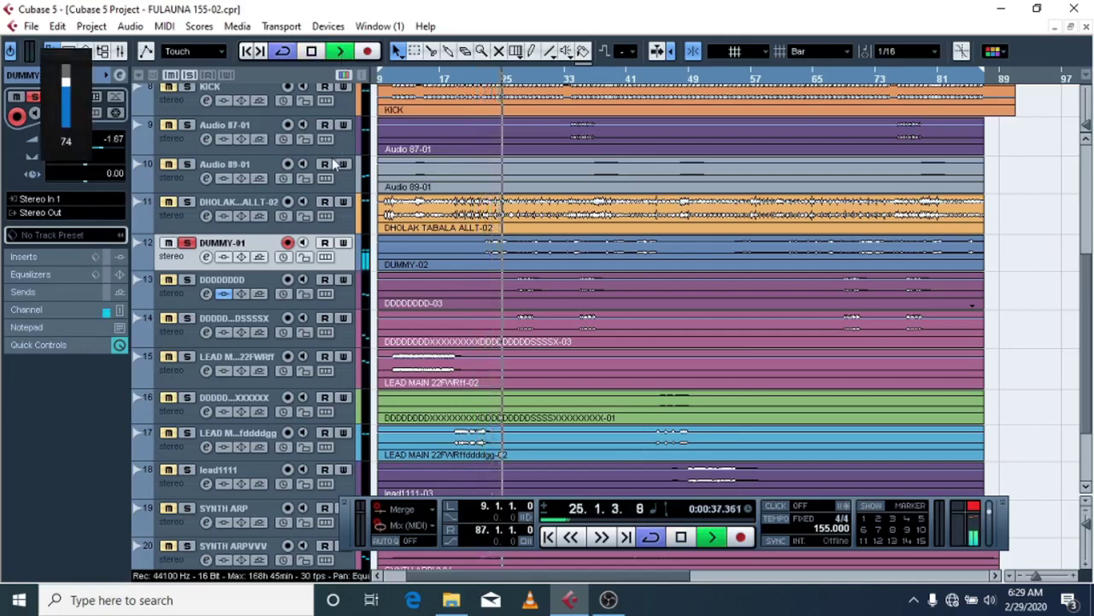
{"action": "key", "text": "XF86AudioLowerVolume"}
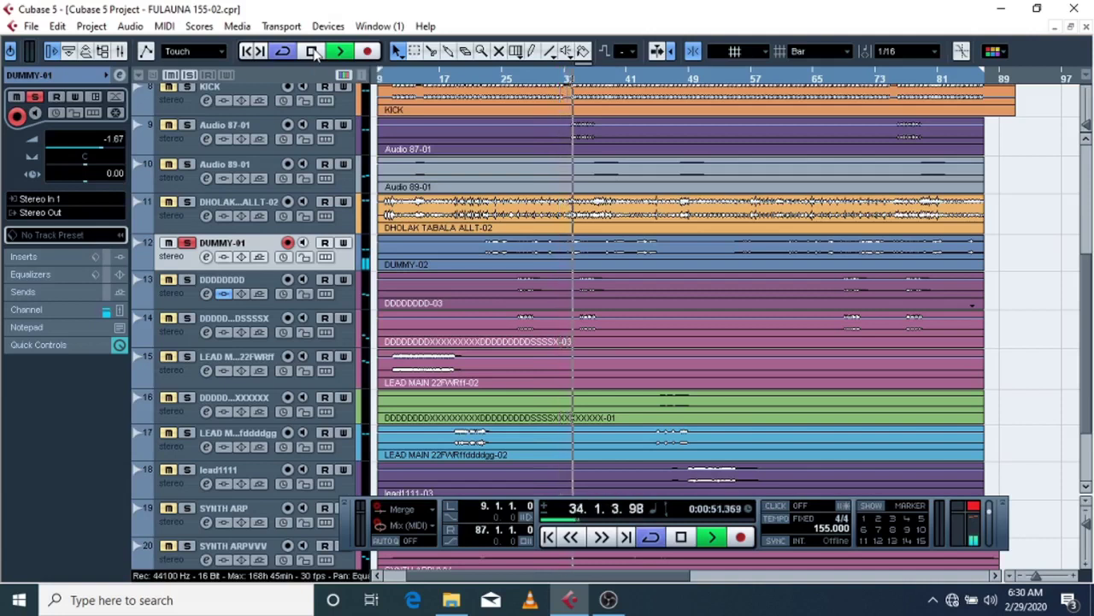
Step: Take the DUMMY-01 track out of solo with playback stopped, and place the project cursor at bar 25
{"action": "left_click", "coordinate": [312, 52]}
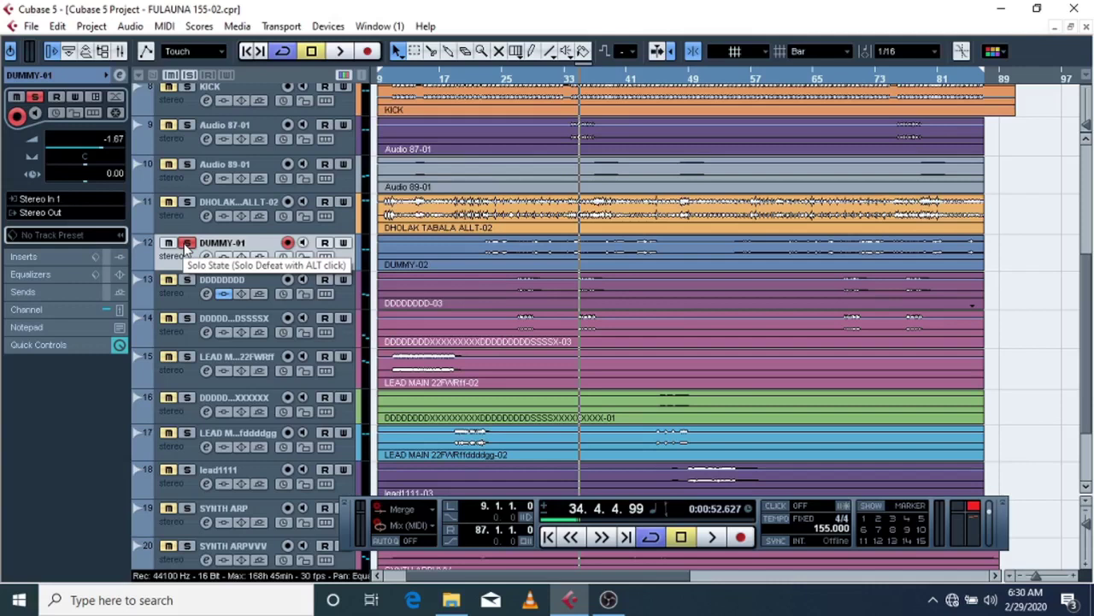
{"action": "left_click", "coordinate": [186, 245]}
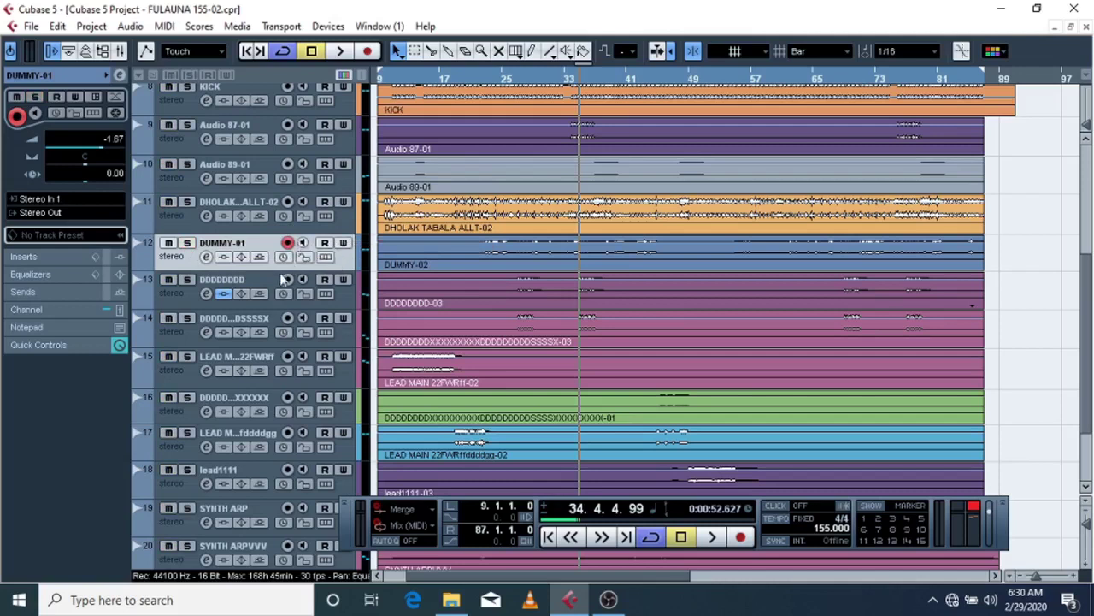
{"action": "left_click", "coordinate": [505, 79]}
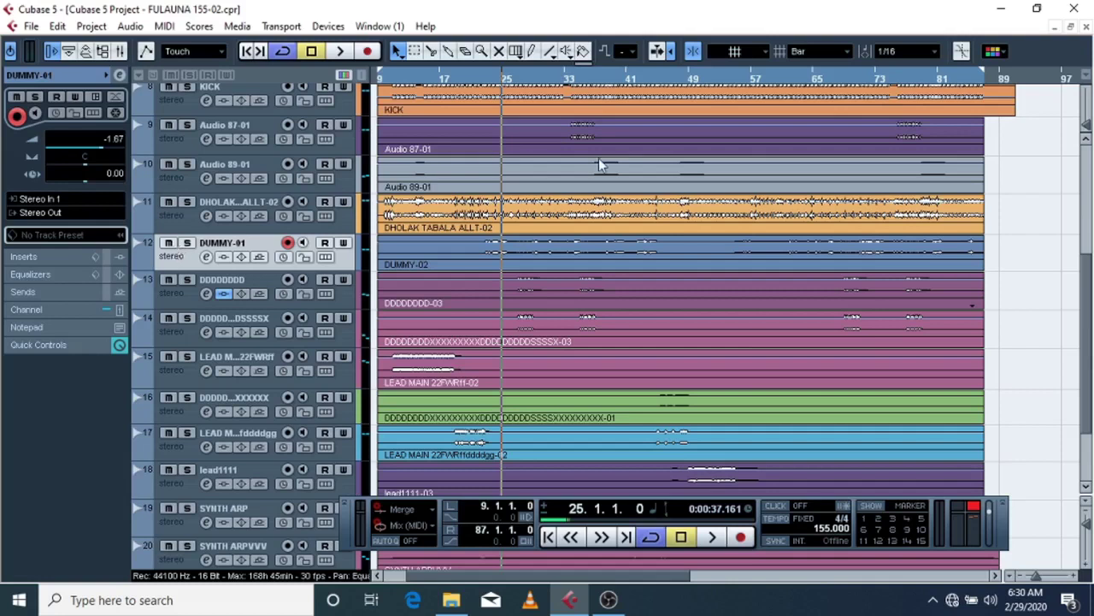
Step: Play the full arrangement from near its beginning, look over all the tracks, and stop playback
{"action": "scroll", "coordinate": [609, 177], "scroll_direction": "up", "scroll_amount": 7}
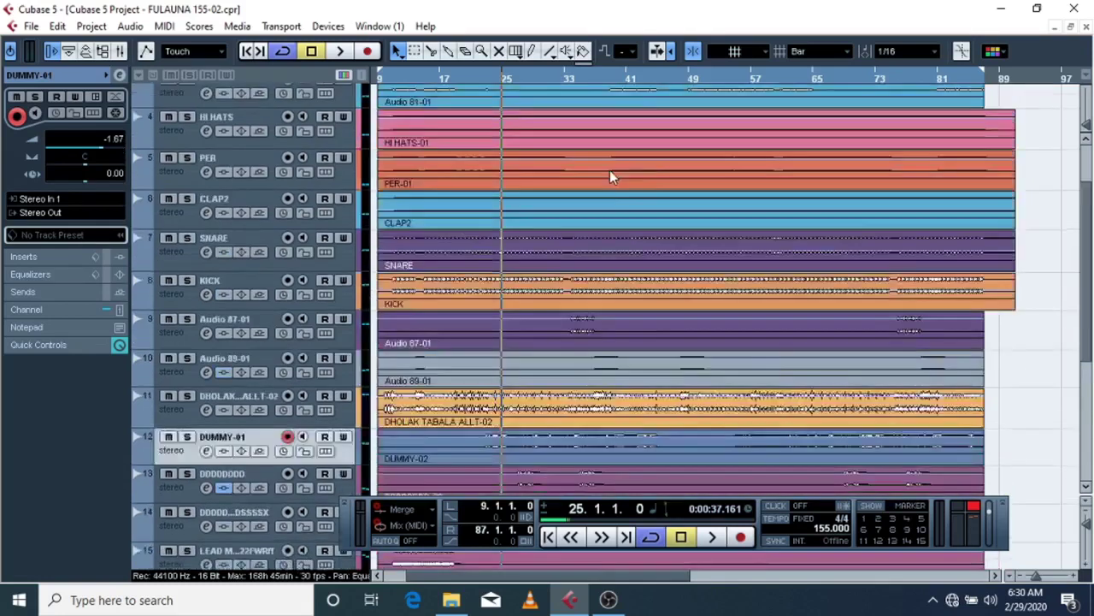
{"action": "left_click", "coordinate": [400, 76]}
{"action": "left_click", "coordinate": [391, 76]}
{"action": "left_click", "coordinate": [339, 53]}
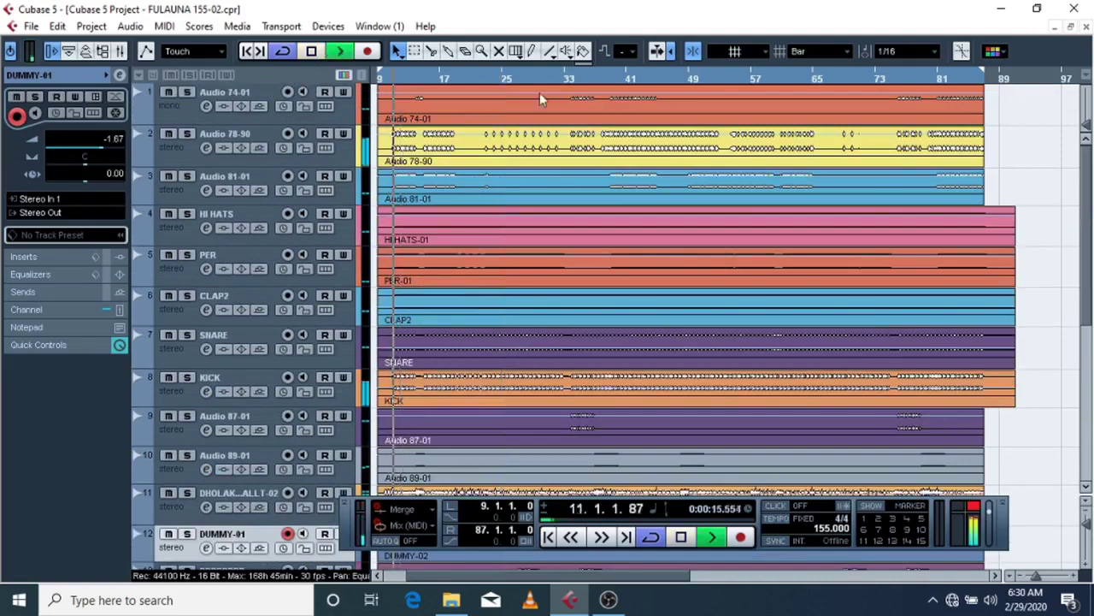
{"action": "scroll", "coordinate": [1048, 222], "scroll_direction": "down", "scroll_amount": 2}
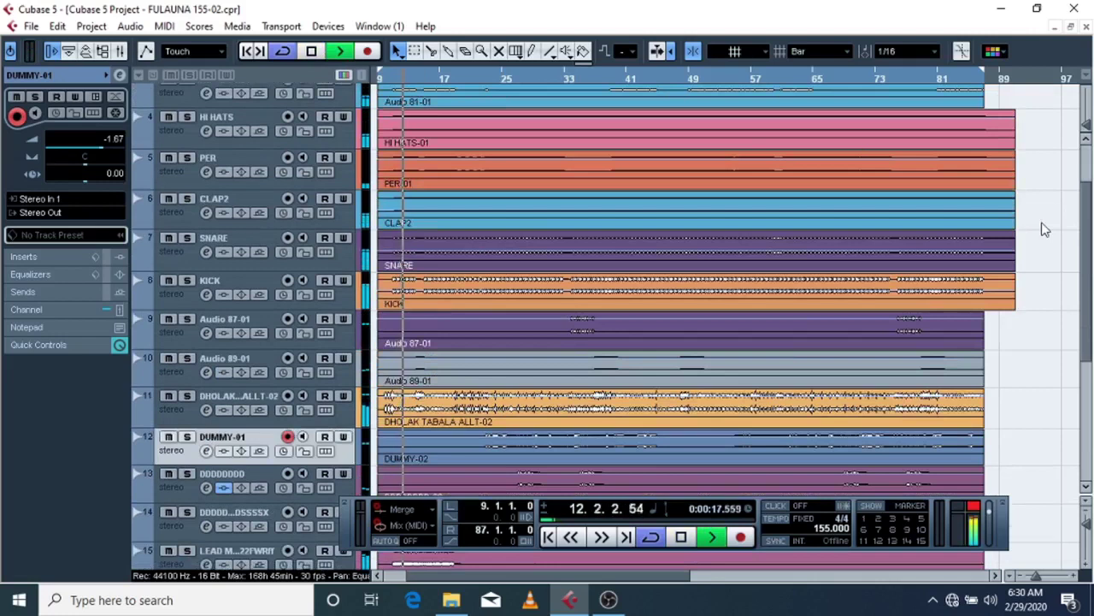
{"action": "scroll", "coordinate": [1043, 229], "scroll_direction": "up", "scroll_amount": 2}
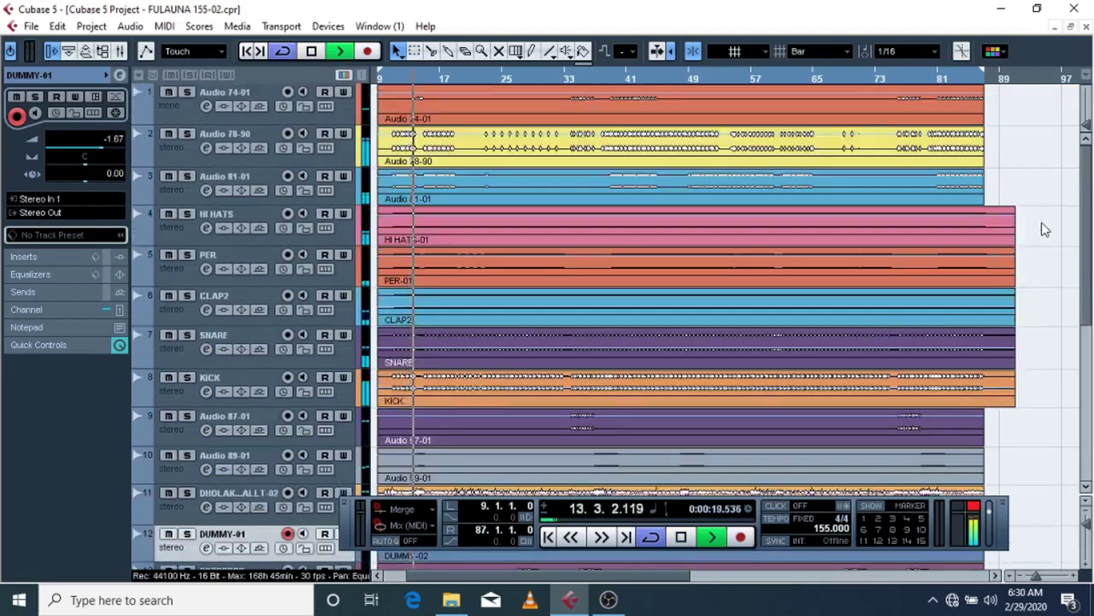
{"action": "scroll", "coordinate": [1043, 230], "scroll_direction": "down", "scroll_amount": 6}
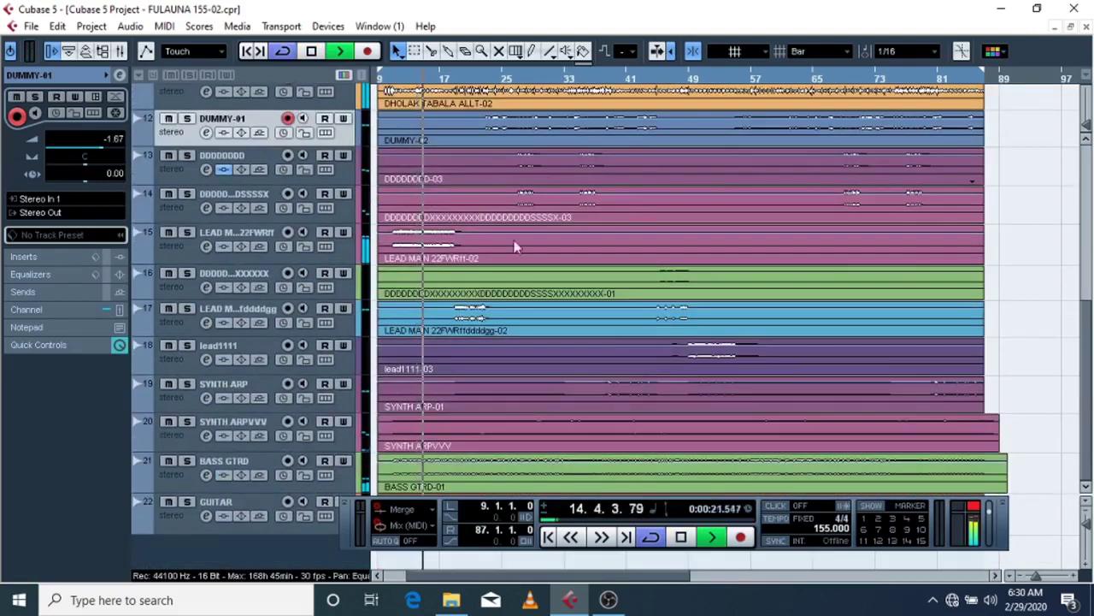
{"action": "scroll", "coordinate": [278, 218], "scroll_direction": "up", "scroll_amount": 5}
{"action": "scroll", "coordinate": [274, 210], "scroll_direction": "up", "scroll_amount": 1}
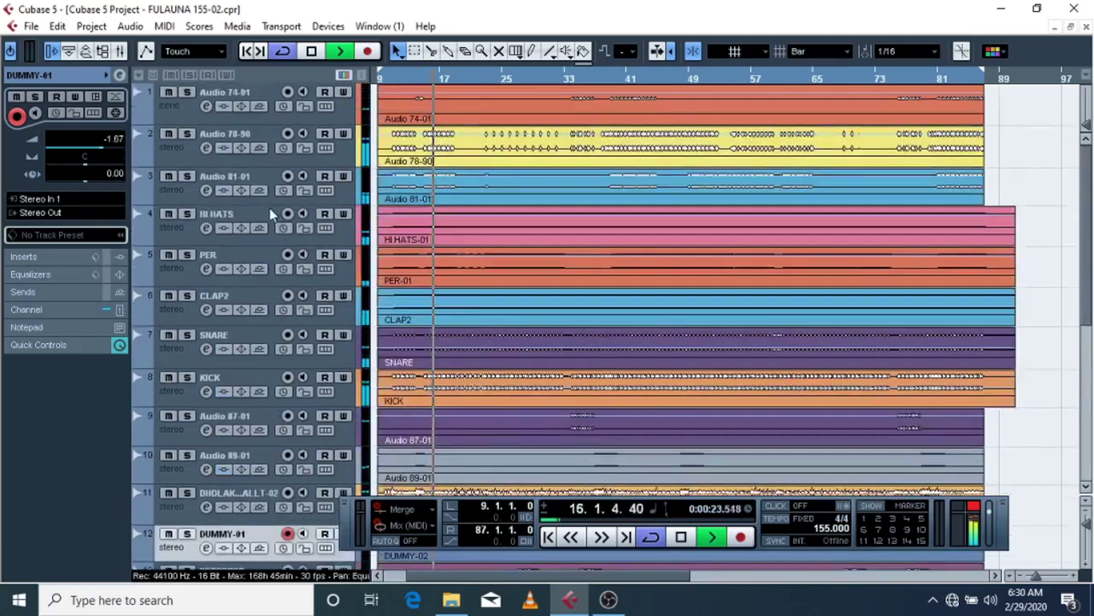
{"action": "left_click", "coordinate": [311, 51]}
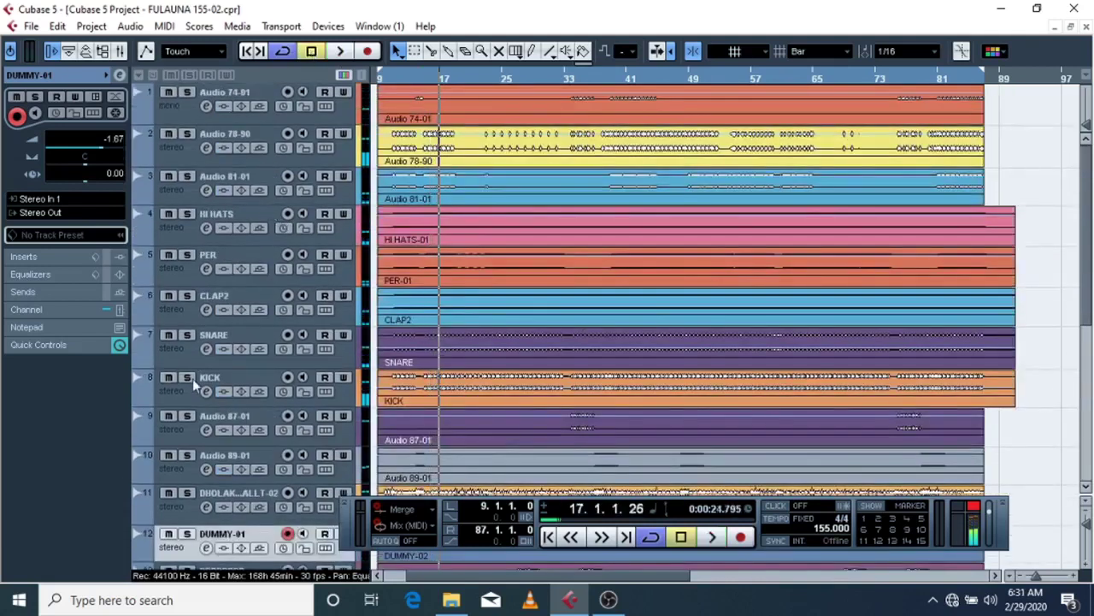
Step: Mute the DUMMY-01 track and play the arrangement without it from about bar 23
{"action": "scroll", "coordinate": [184, 423], "scroll_direction": "down", "scroll_amount": 5}
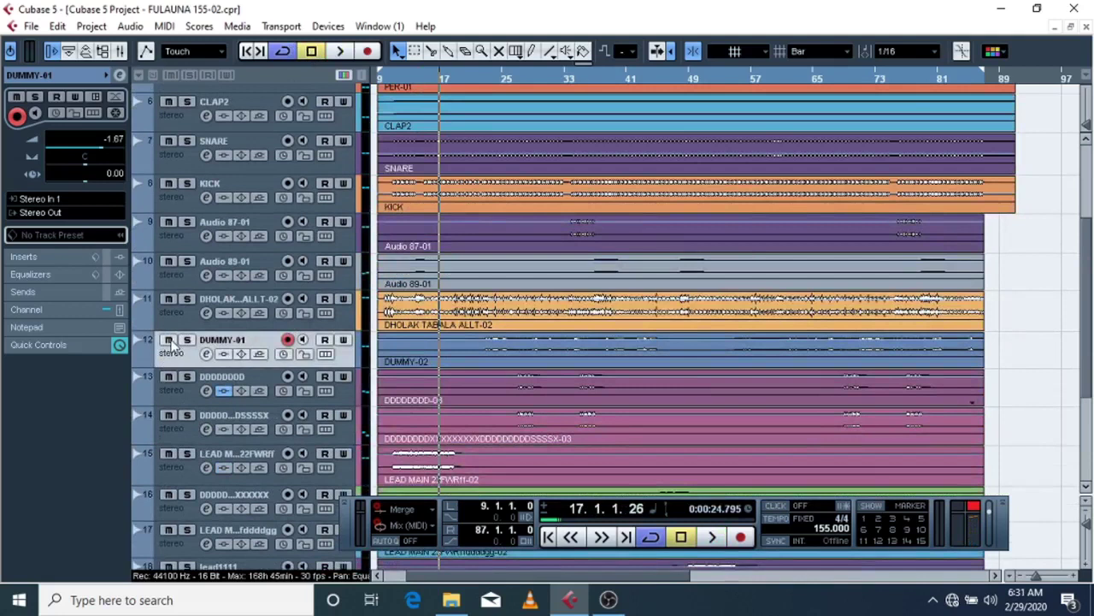
{"action": "left_click", "coordinate": [169, 340]}
{"action": "left_click_drag", "start_coordinate": [481, 79], "coordinate": [487, 81]}
{"action": "left_click", "coordinate": [340, 51]}
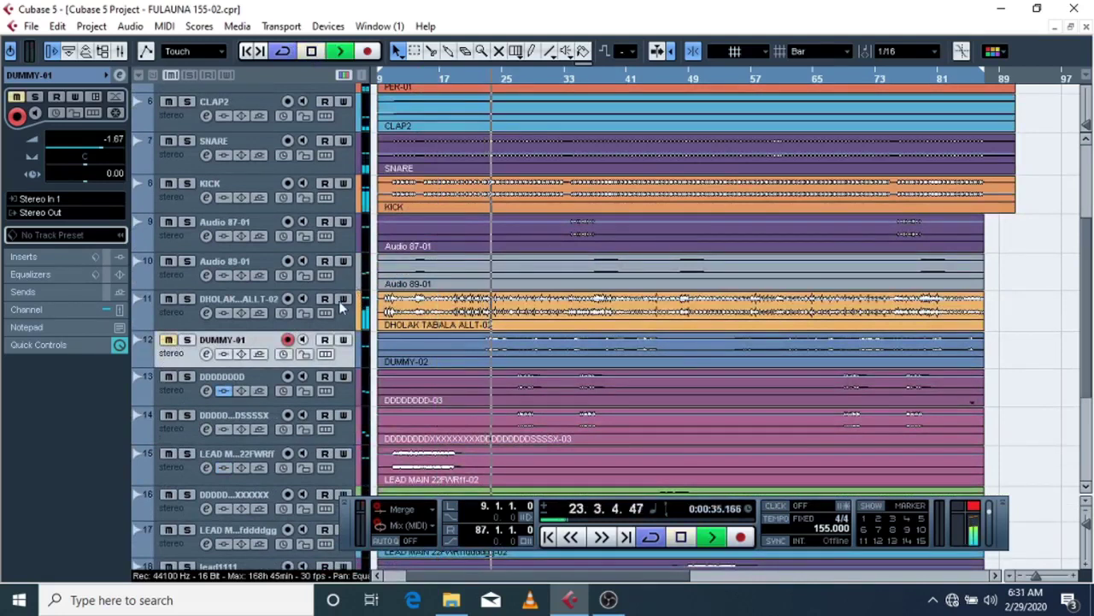
{"action": "scroll", "coordinate": [206, 258], "scroll_direction": "up", "scroll_amount": 5}
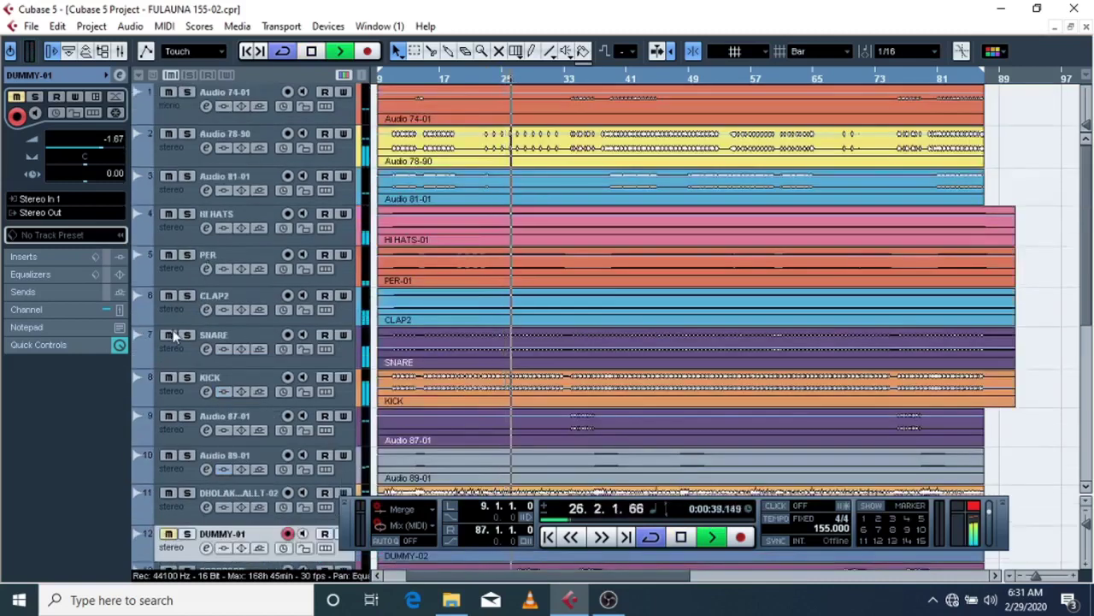
{"action": "scroll", "coordinate": [171, 368], "scroll_direction": "down", "scroll_amount": 3}
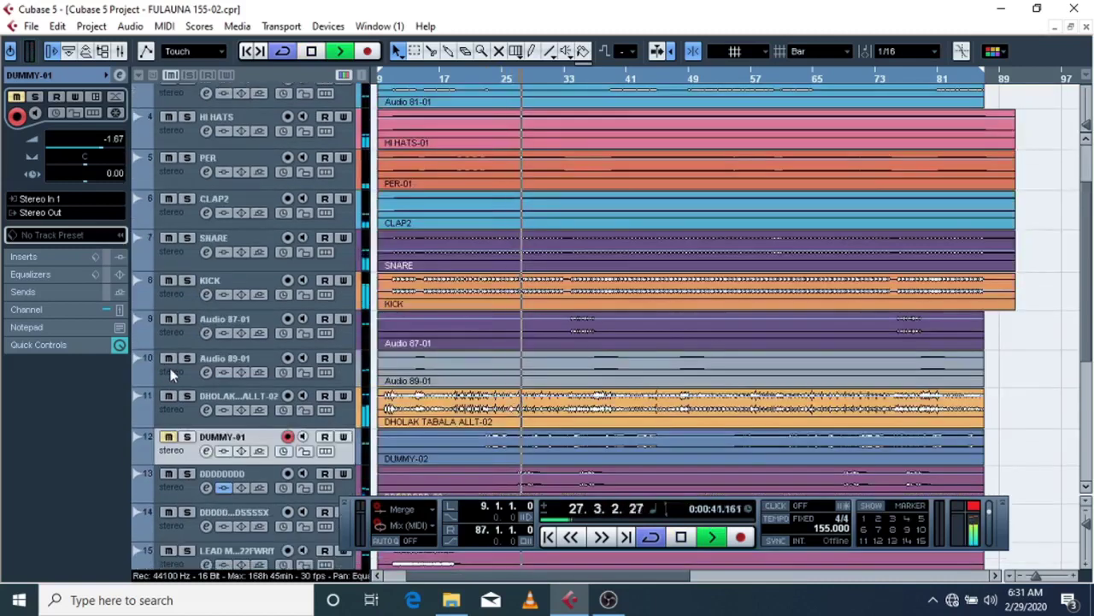
Step: Mute tracks 16 to 21, including the leads, synth arps and BASS GTRD, listen to the remaining tracks, and stop playback
{"action": "scroll", "coordinate": [171, 372], "scroll_direction": "down", "scroll_amount": 8}
{"action": "left_click", "coordinate": [169, 460]}
{"action": "left_click", "coordinate": [168, 383]}
{"action": "left_click", "coordinate": [168, 345]}
{"action": "left_click", "coordinate": [168, 273]}
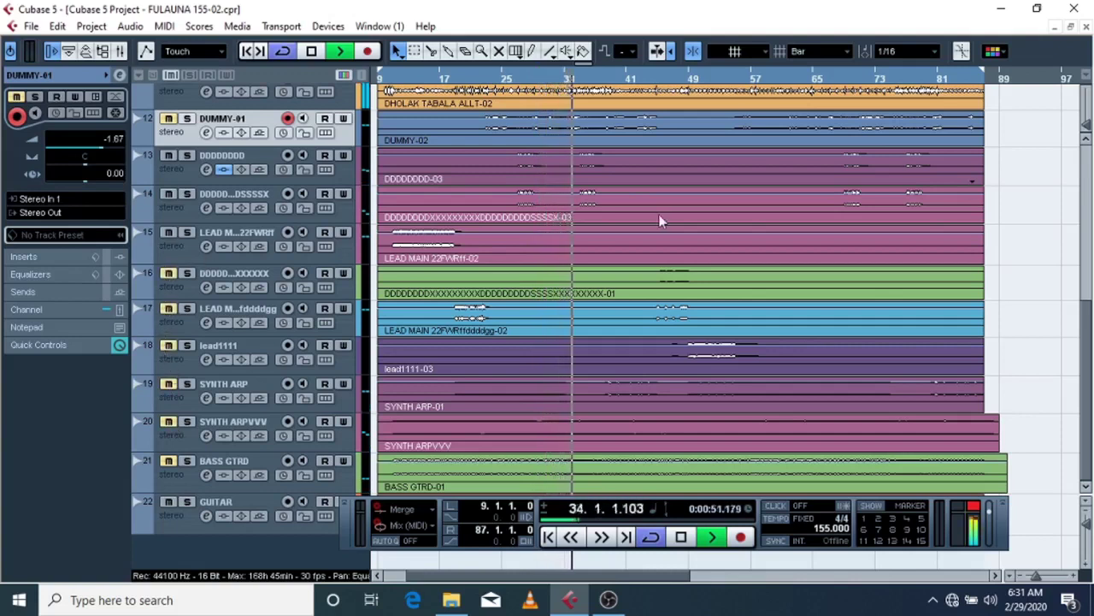
{"action": "scroll", "coordinate": [659, 213], "scroll_direction": "up", "scroll_amount": 5}
{"action": "scroll", "coordinate": [659, 213], "scroll_direction": "up", "scroll_amount": 2}
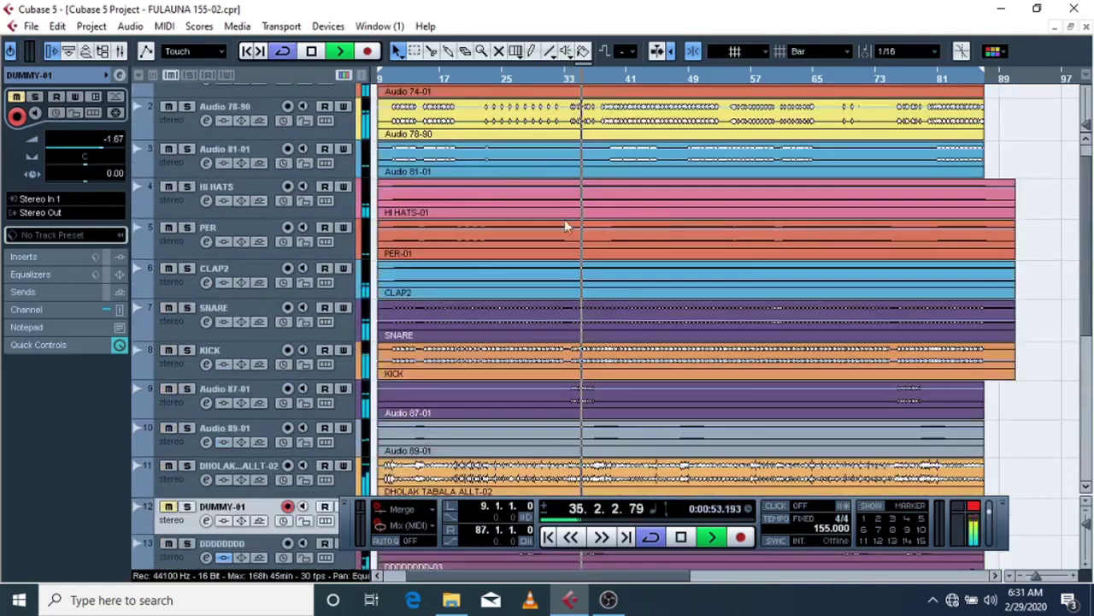
{"action": "left_click", "coordinate": [311, 53]}
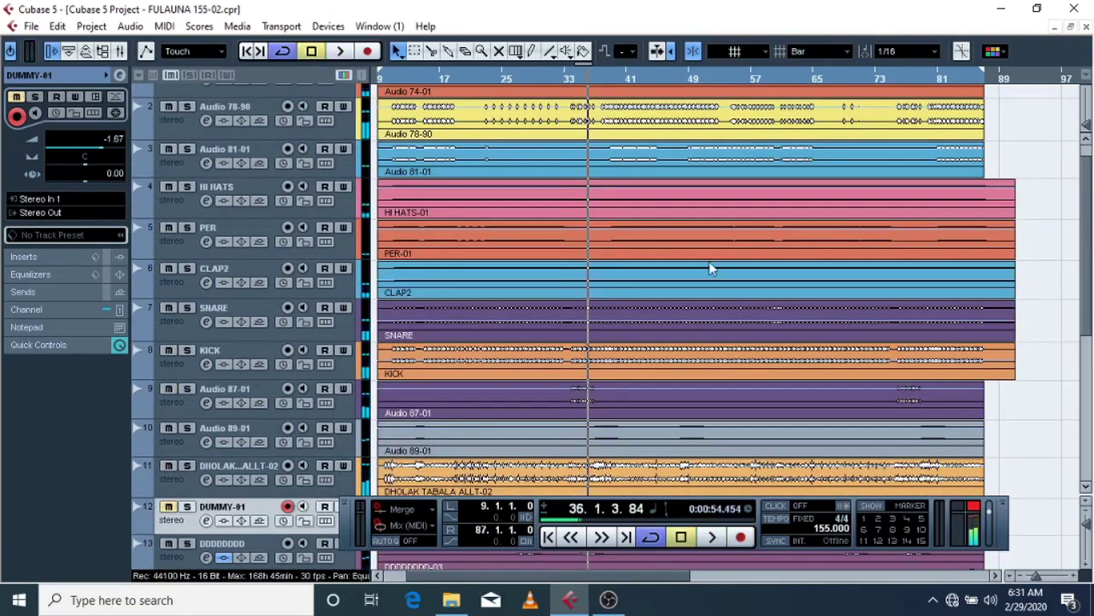
Step: Unmute tracks 16 to 21, from BASS GTRD up through the synth arps and lead tracks
{"action": "scroll", "coordinate": [643, 293], "scroll_direction": "down", "scroll_amount": 5}
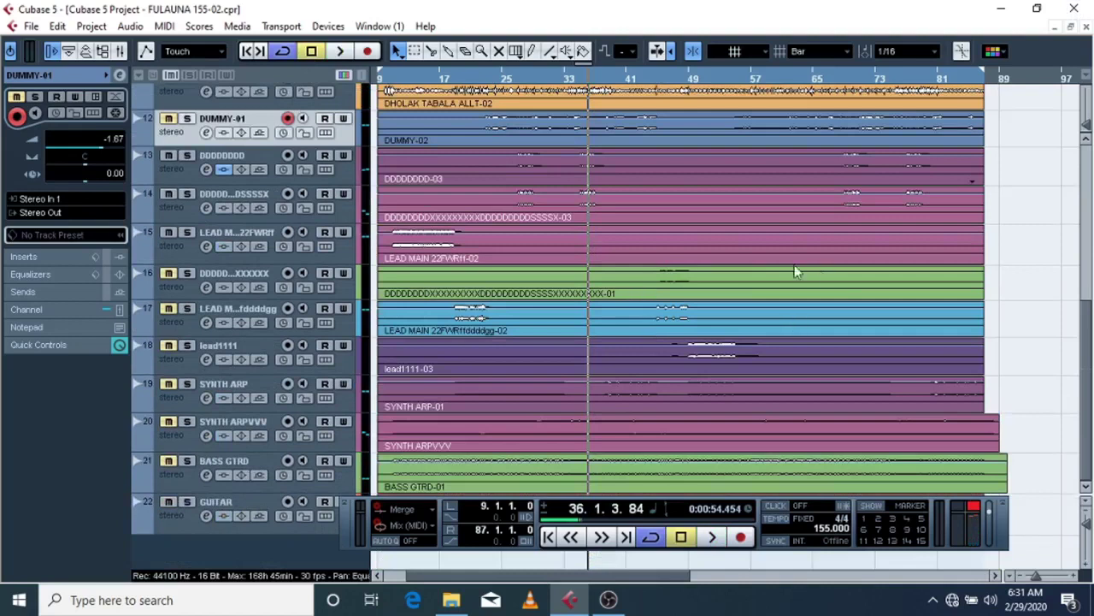
{"action": "left_click", "coordinate": [166, 504]}
{"action": "left_click", "coordinate": [168, 461]}
{"action": "left_click", "coordinate": [167, 423]}
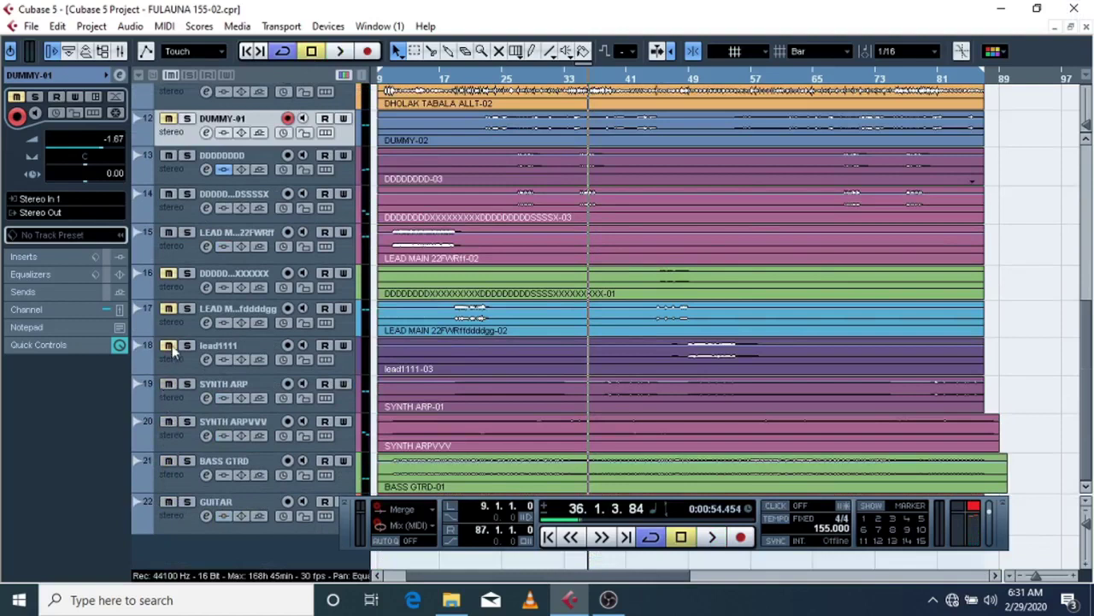
{"action": "left_click", "coordinate": [168, 308]}
{"action": "left_click", "coordinate": [168, 274]}
Step: Unmute the DUMMY-01 track so that every track in the arrangement plays
{"action": "scroll", "coordinate": [999, 314], "scroll_direction": "up", "scroll_amount": 5}
{"action": "scroll", "coordinate": [1002, 313], "scroll_direction": "up", "scroll_amount": 2}
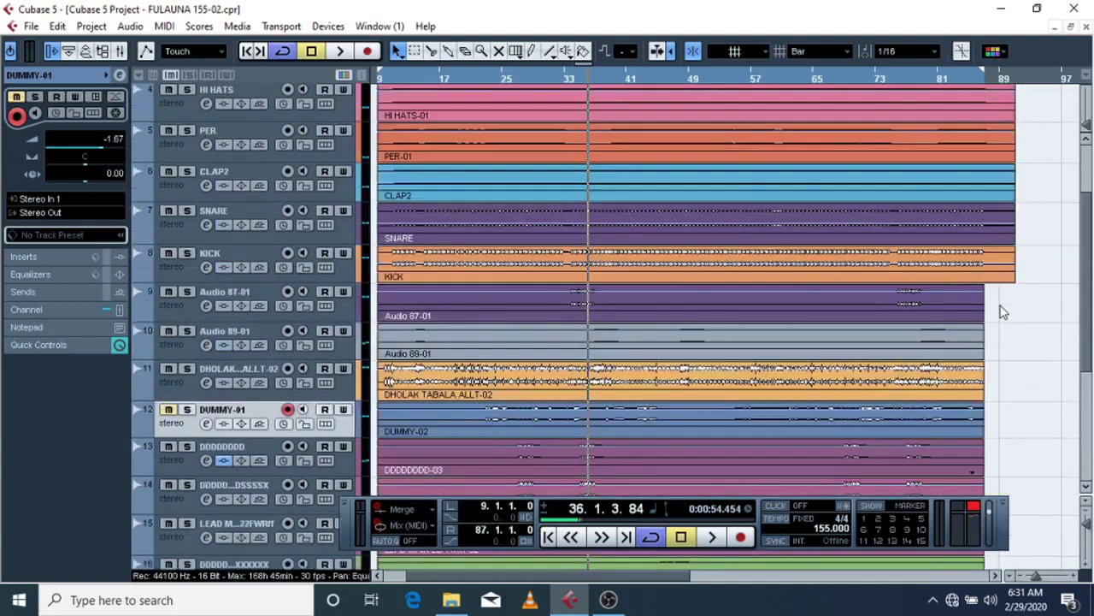
{"action": "scroll", "coordinate": [1003, 313], "scroll_direction": "up", "scroll_amount": 3}
{"action": "scroll", "coordinate": [1002, 313], "scroll_direction": "down", "scroll_amount": 7}
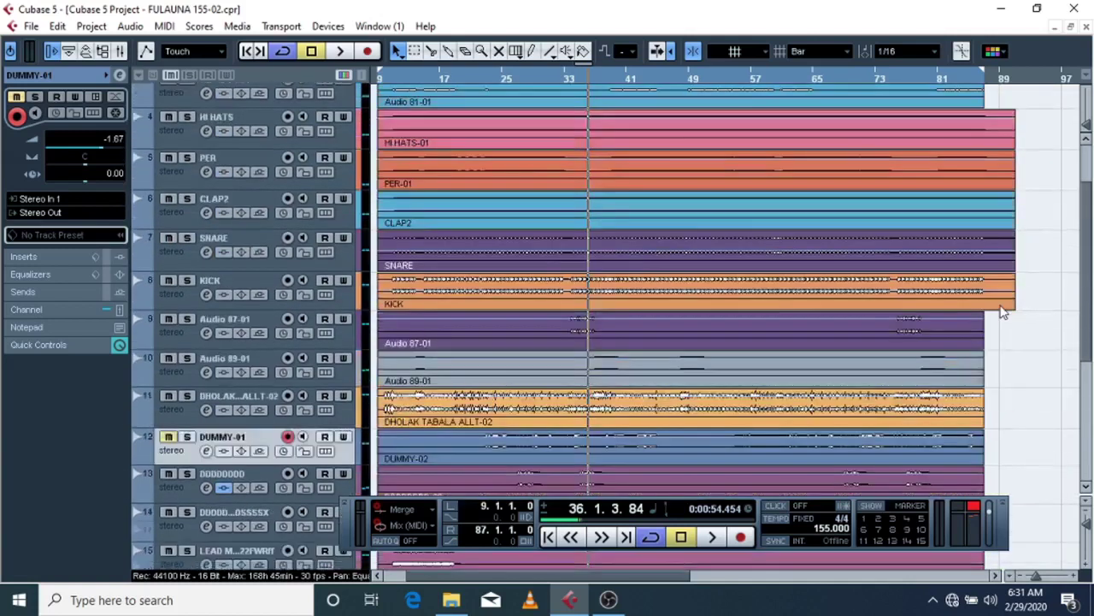
{"action": "left_click", "coordinate": [166, 245]}
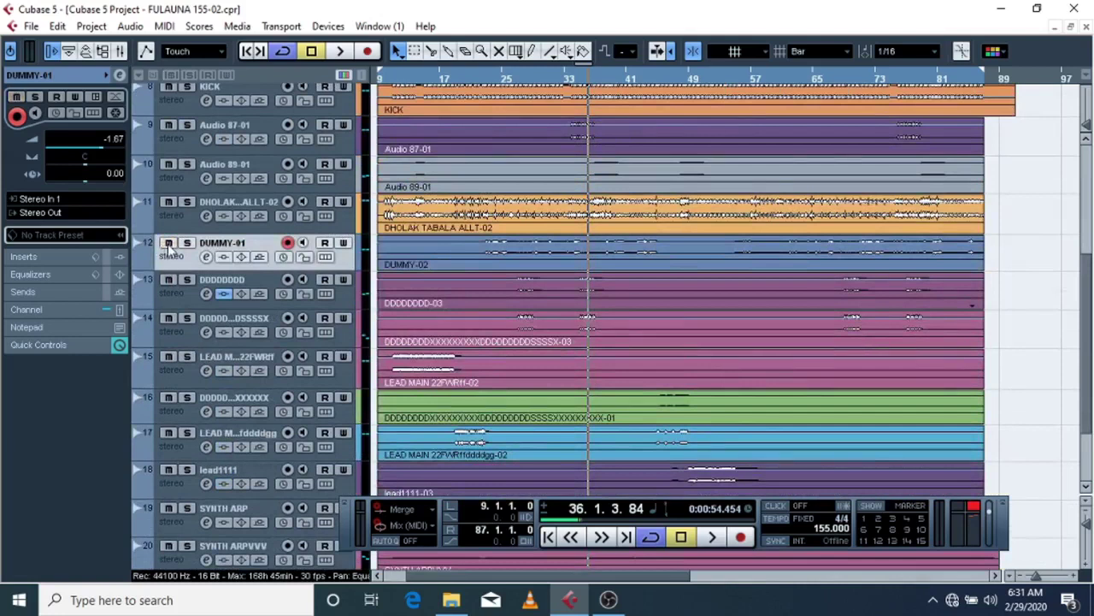
Step: Audition the Audio 74-01 track in solo from bars 14 and 34, and return the cursor to bar 34 with its solo off
{"action": "scroll", "coordinate": [214, 269], "scroll_direction": "up", "scroll_amount": 7}
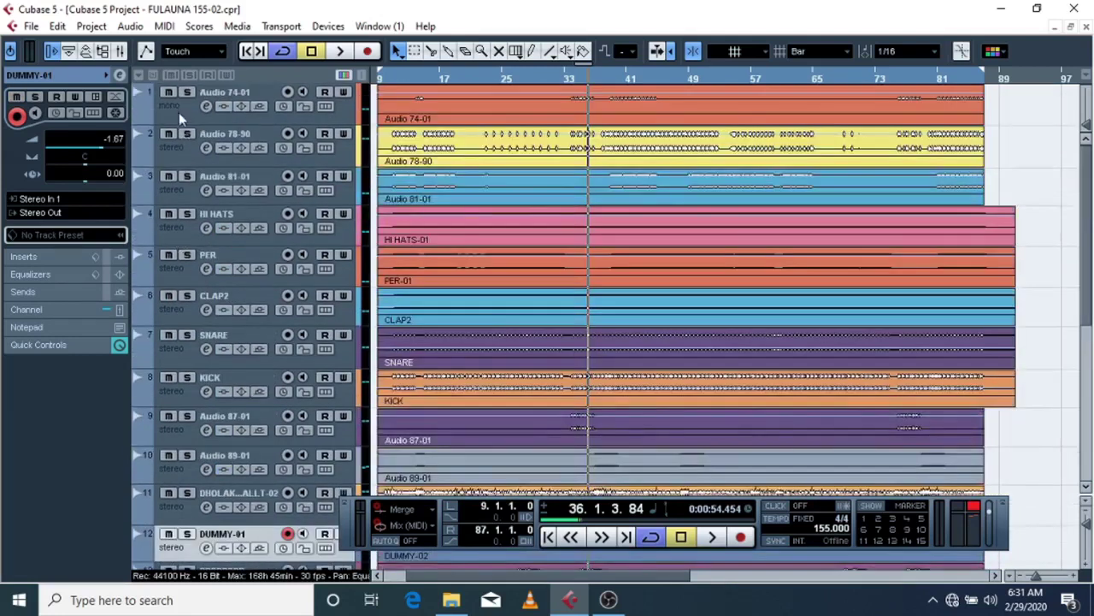
{"action": "left_click", "coordinate": [188, 92]}
{"action": "left_click", "coordinate": [418, 74]}
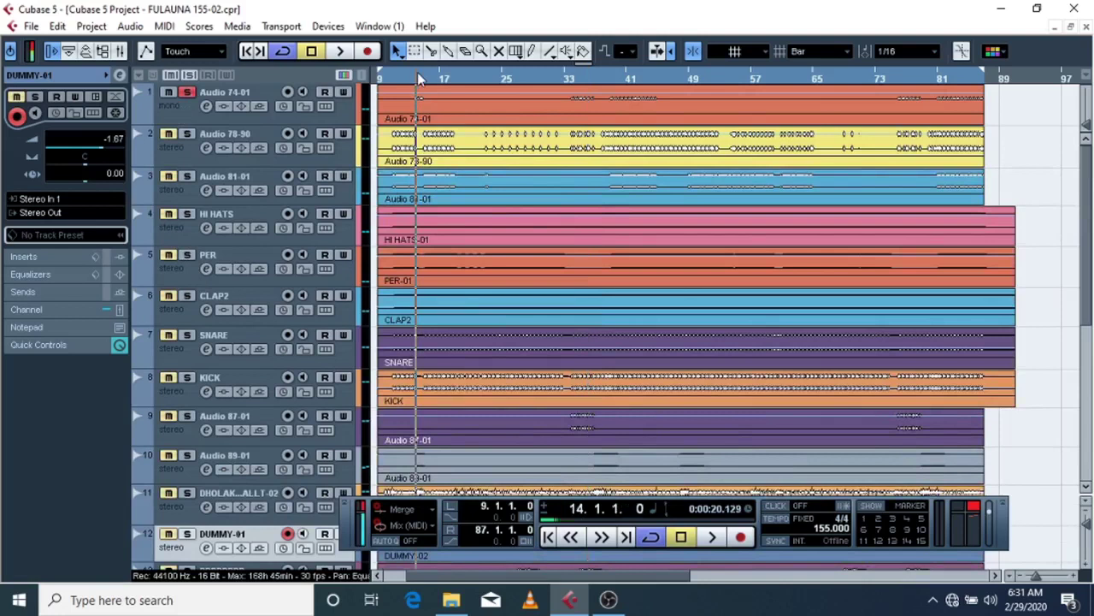
{"action": "left_click", "coordinate": [337, 51]}
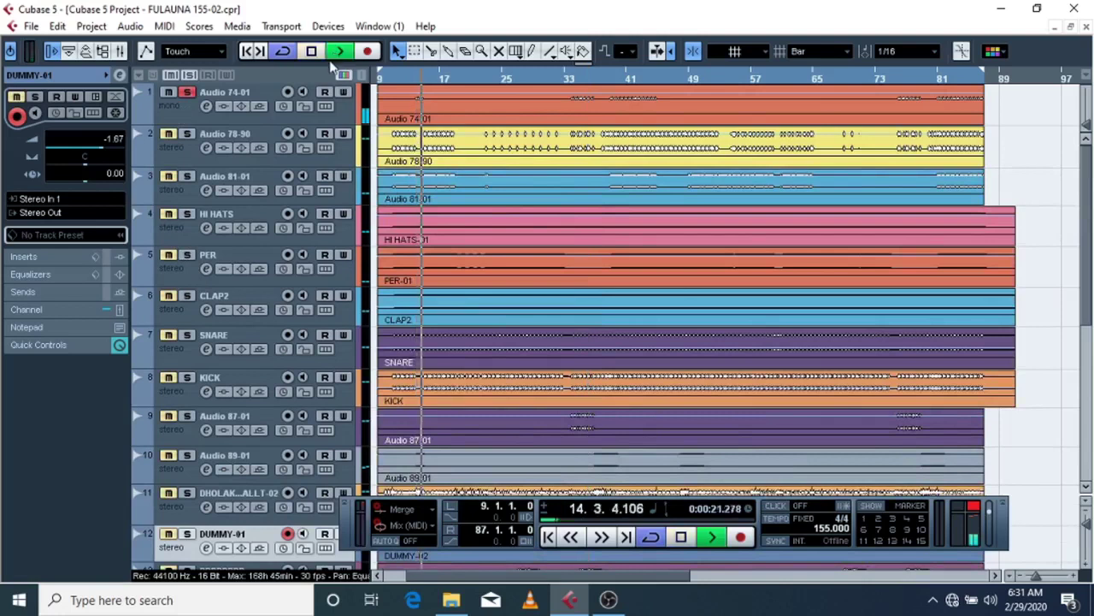
{"action": "left_click", "coordinate": [571, 76]}
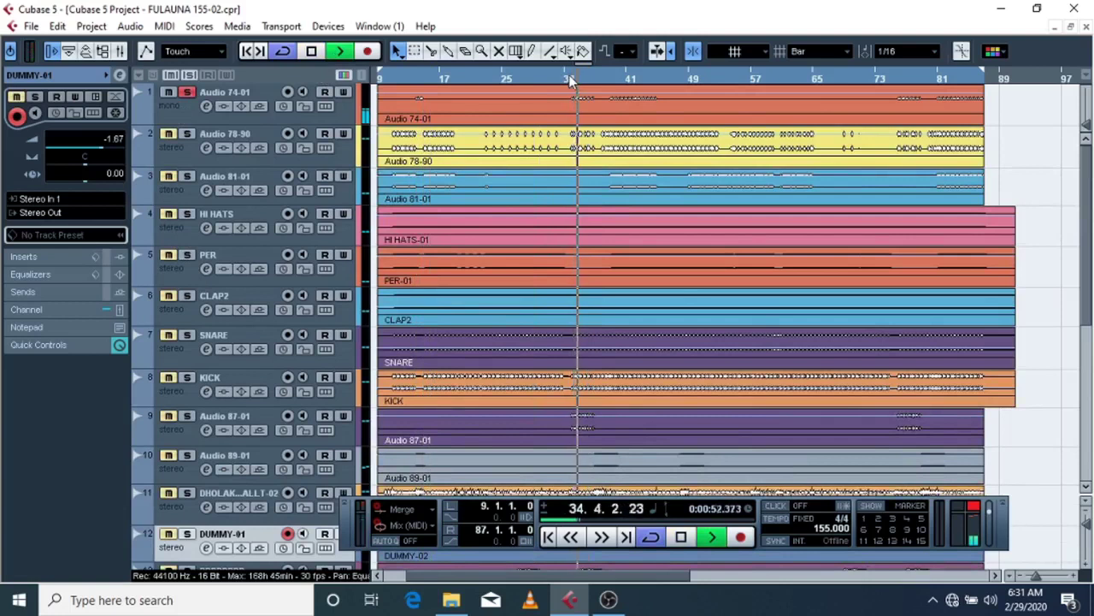
{"action": "left_click", "coordinate": [312, 51]}
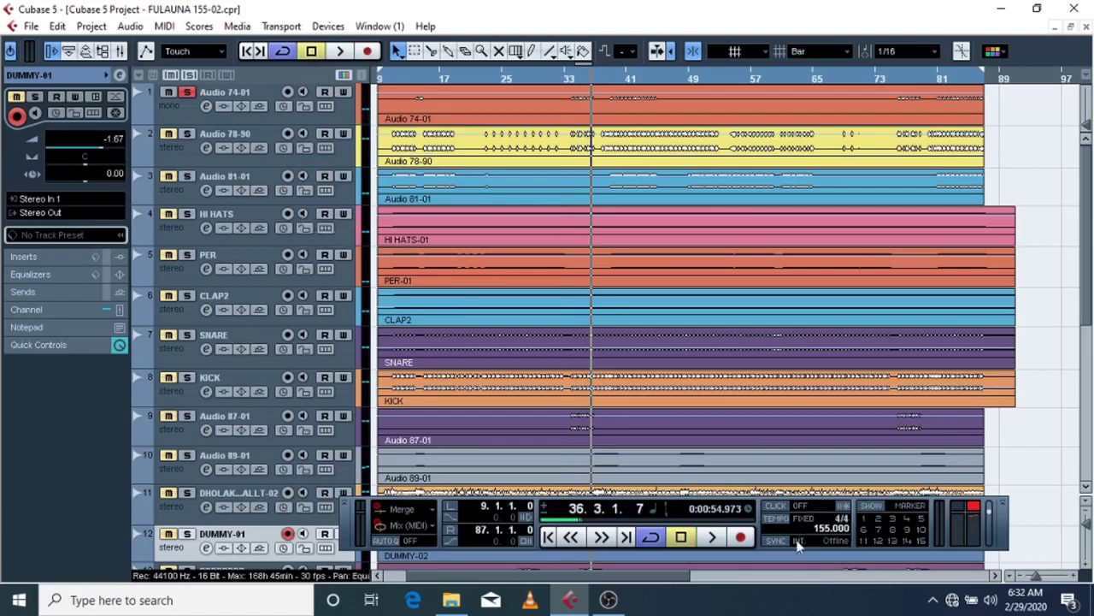
{"action": "left_click", "coordinate": [574, 75]}
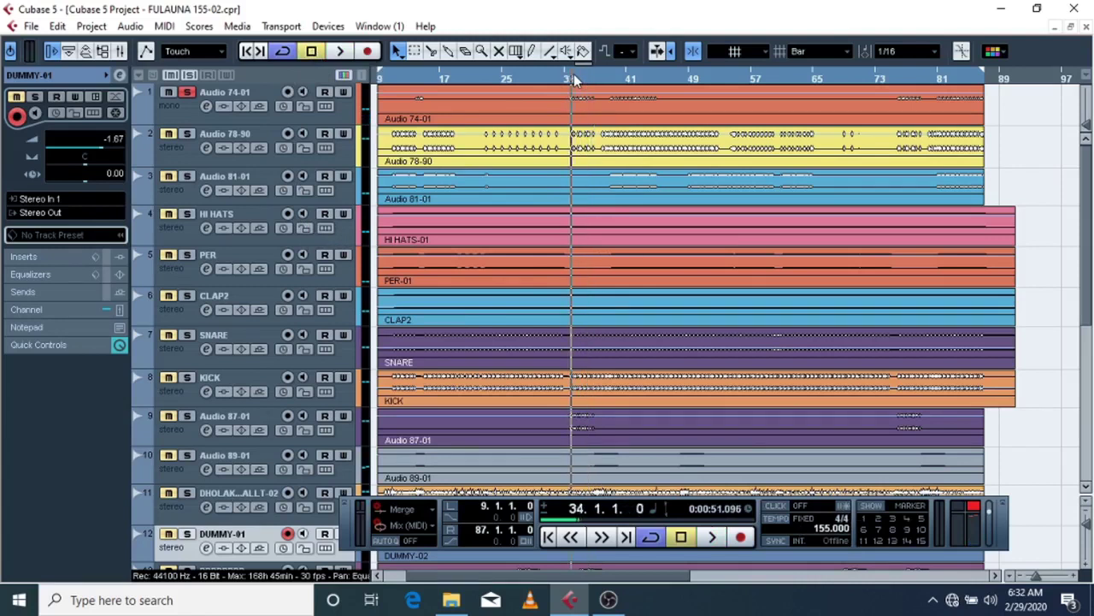
{"action": "left_click", "coordinate": [186, 92]}
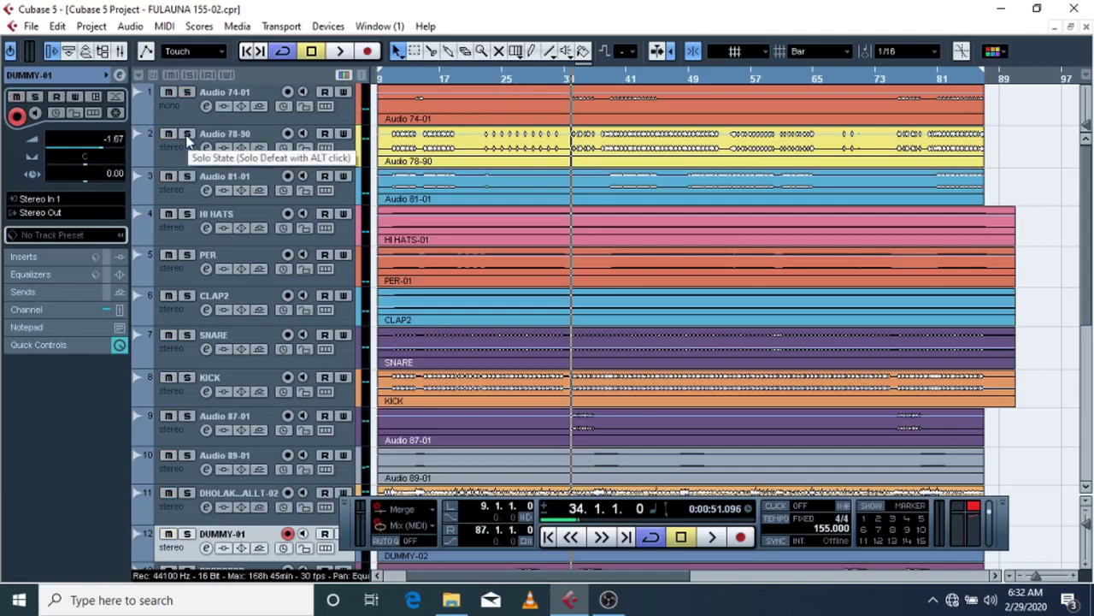
Step: Audition the Audio 78-90 track in solo from bar 11 and stop playback
{"action": "left_click", "coordinate": [186, 135]}
{"action": "left_click", "coordinate": [394, 80]}
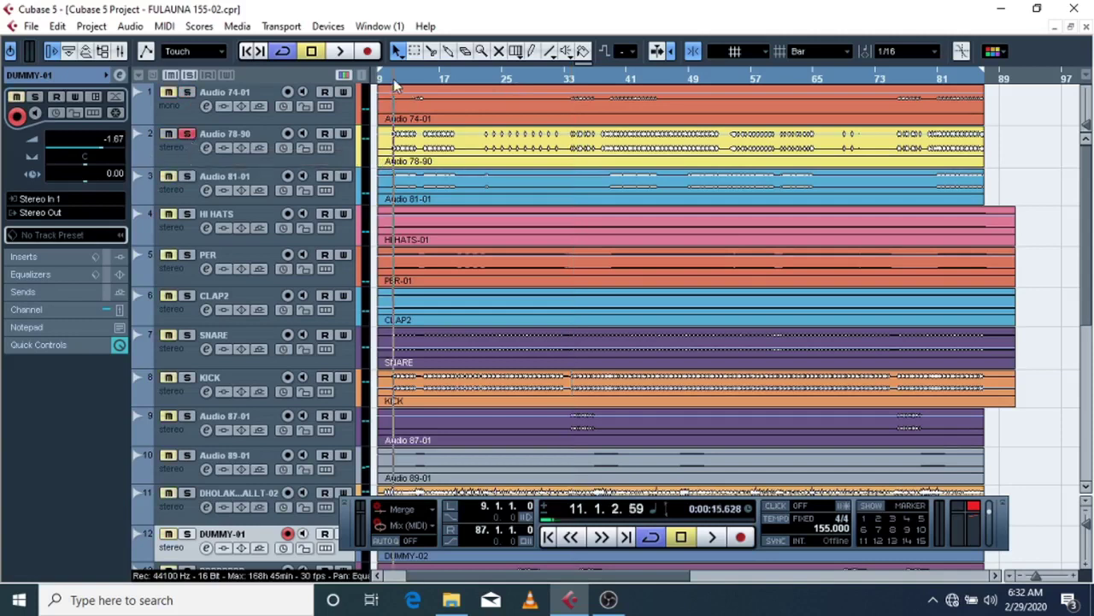
{"action": "left_click", "coordinate": [339, 51]}
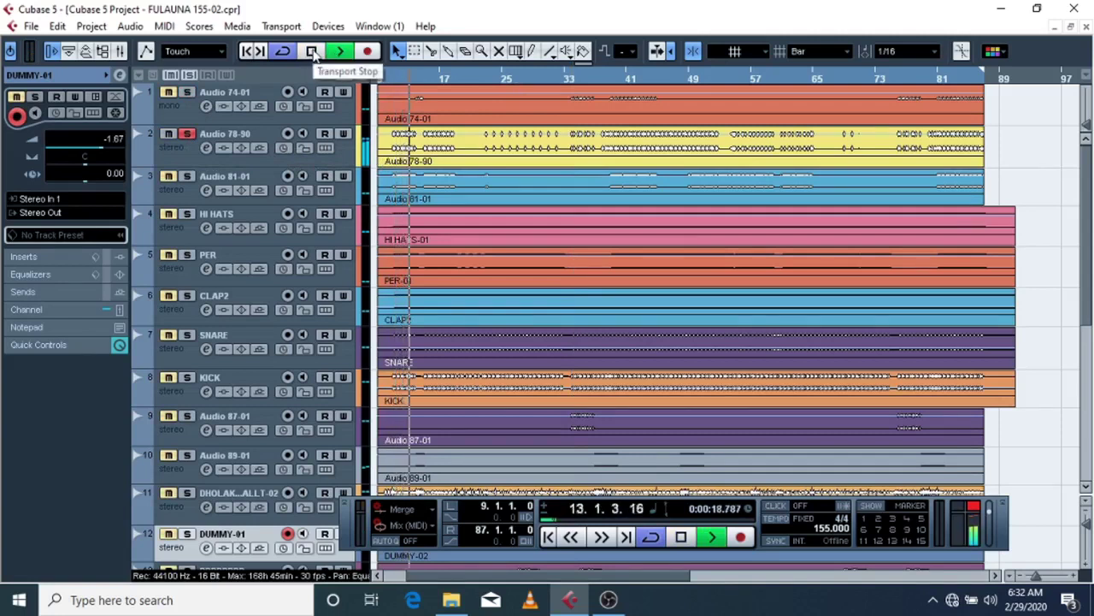
{"action": "left_click", "coordinate": [312, 52]}
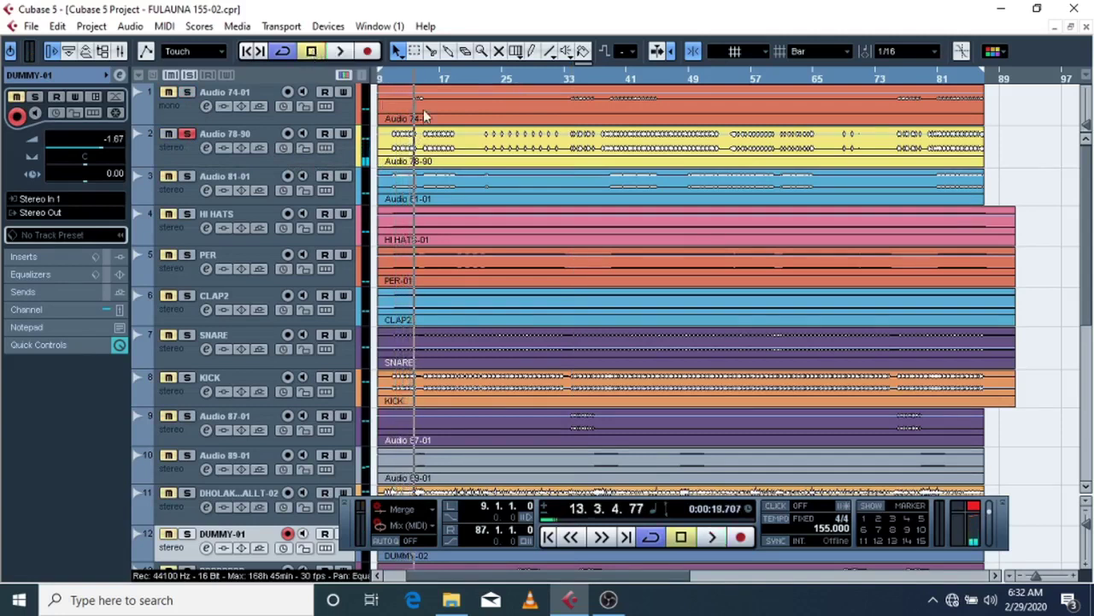
Step: Audition the soloed Audio 78-90 track from bars 22 and 38, and turn its solo off after stopping playback
{"action": "left_click", "coordinate": [483, 77]}
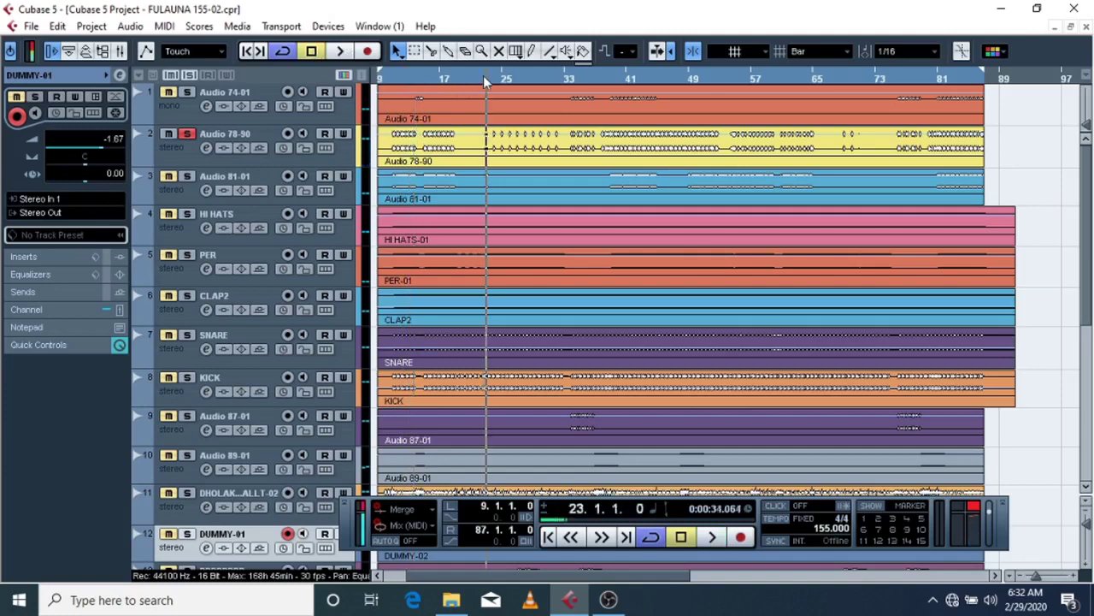
{"action": "left_click_drag", "start_coordinate": [483, 75], "coordinate": [478, 76]}
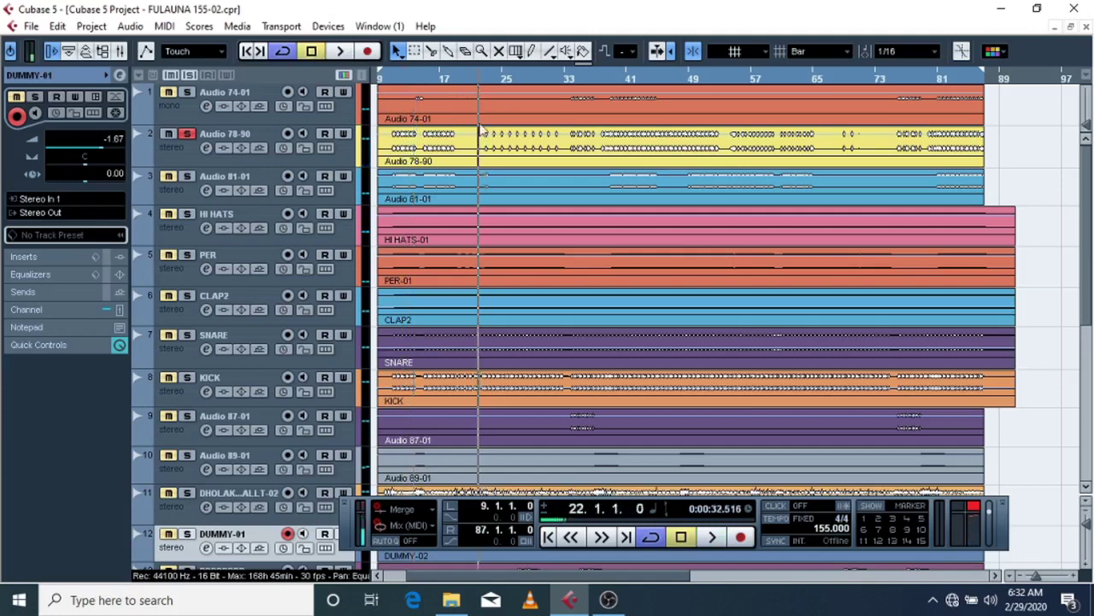
{"action": "left_click", "coordinate": [342, 51]}
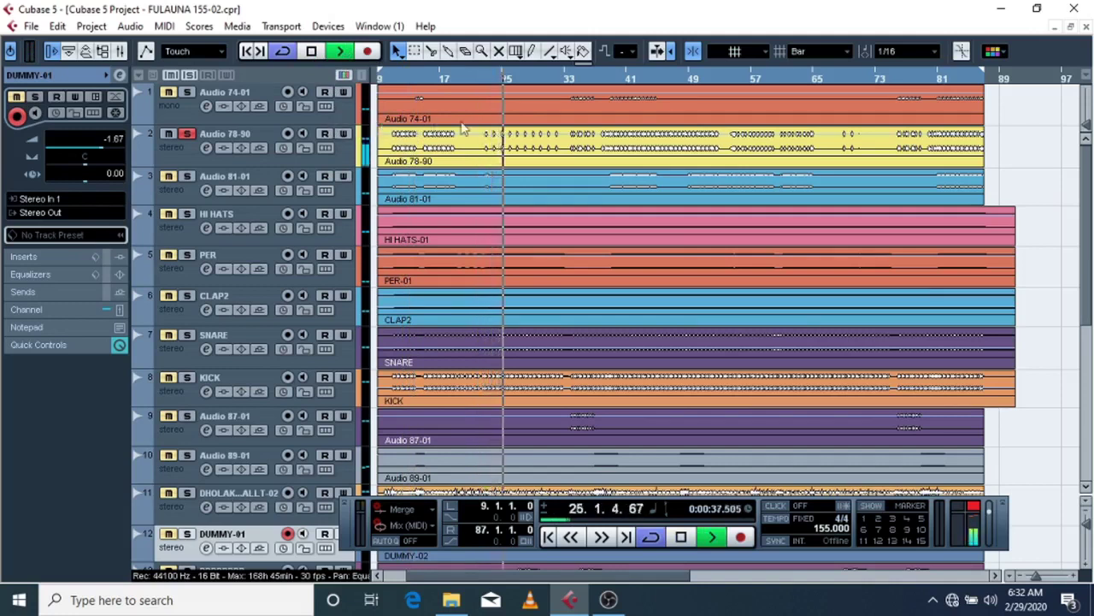
{"action": "left_click", "coordinate": [575, 76]}
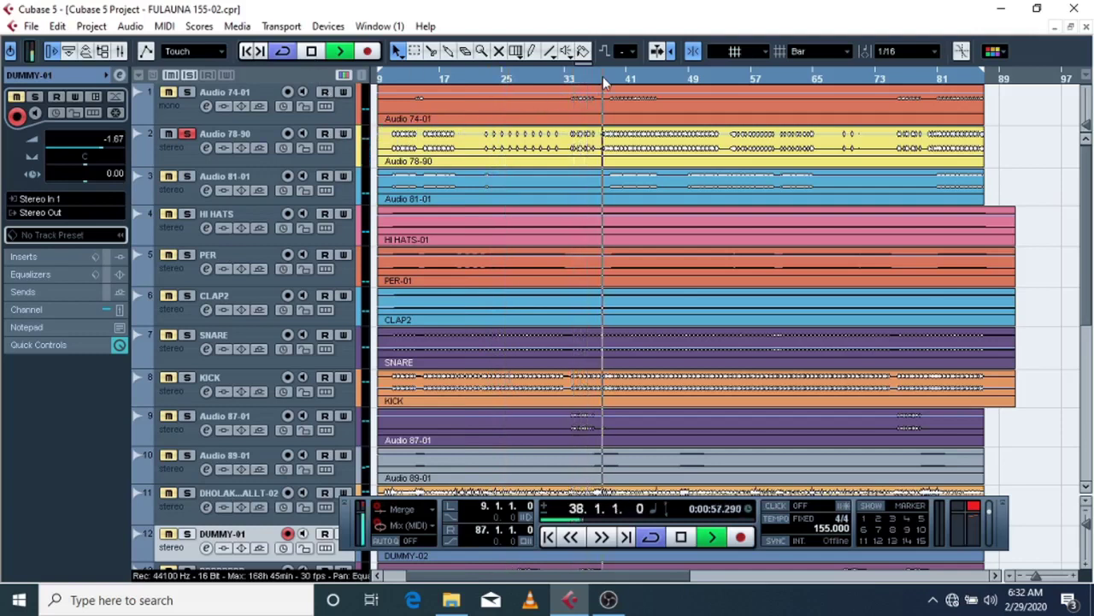
{"action": "left_click", "coordinate": [313, 53]}
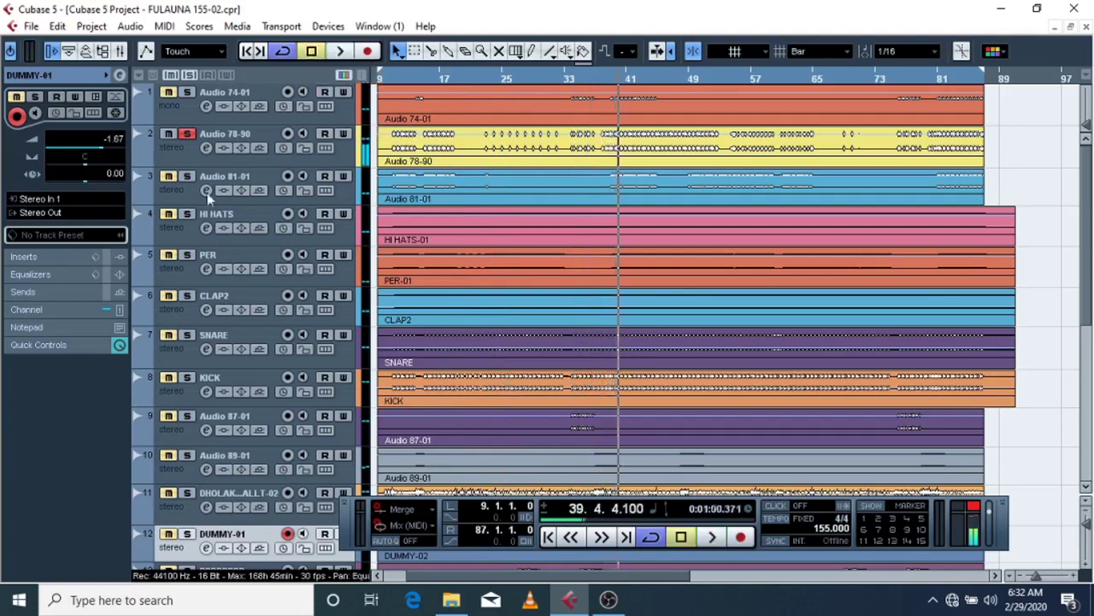
{"action": "left_click", "coordinate": [189, 137]}
{"action": "left_click", "coordinate": [189, 137]}
{"action": "left_click", "coordinate": [171, 134]}
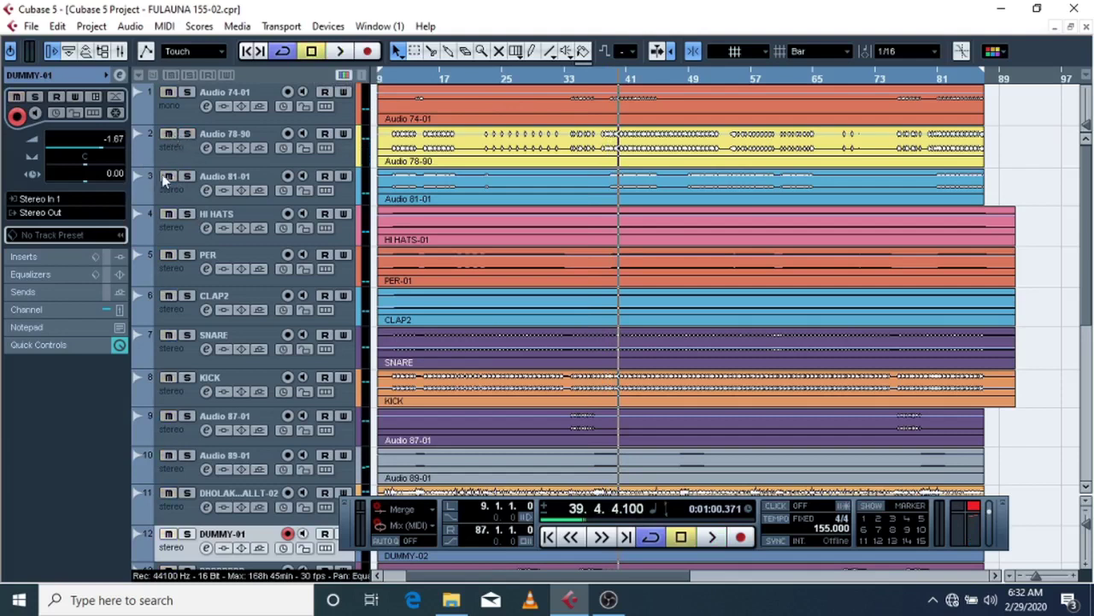
Step: Audition the Audio 81-01 track in solo from bar 11, stop playback and turn its solo off
{"action": "left_click", "coordinate": [187, 177]}
{"action": "left_click", "coordinate": [395, 79]}
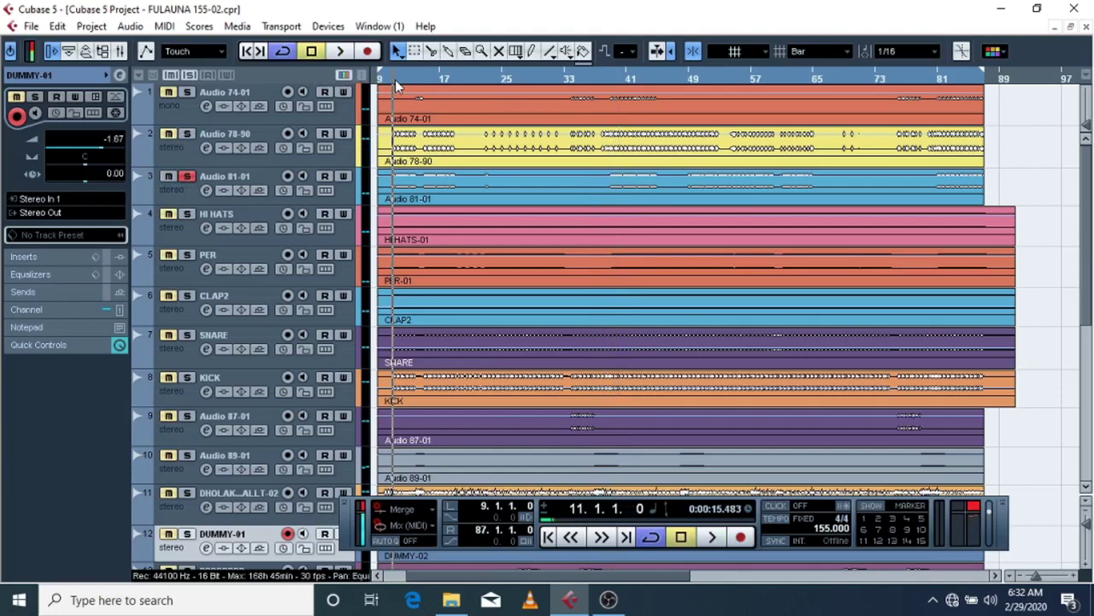
{"action": "left_click", "coordinate": [340, 51]}
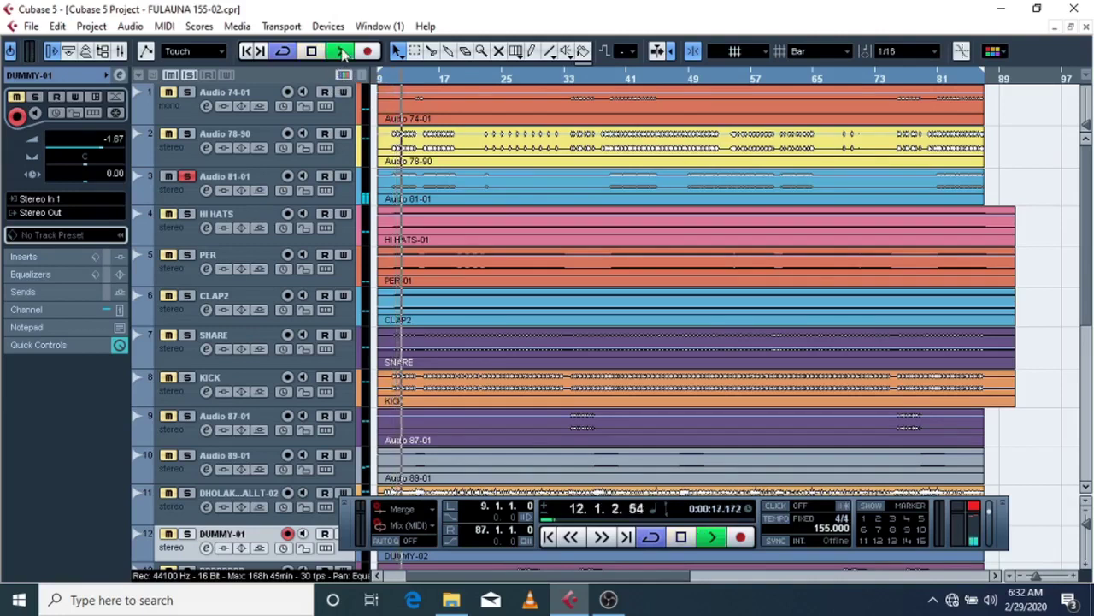
{"action": "left_click", "coordinate": [311, 52]}
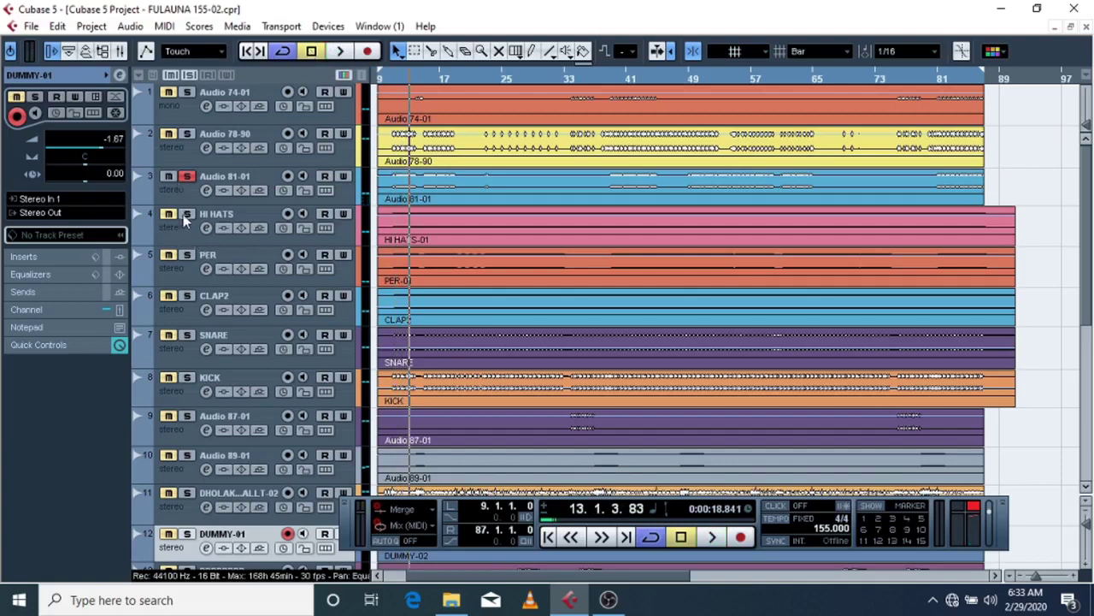
{"action": "left_click", "coordinate": [187, 177]}
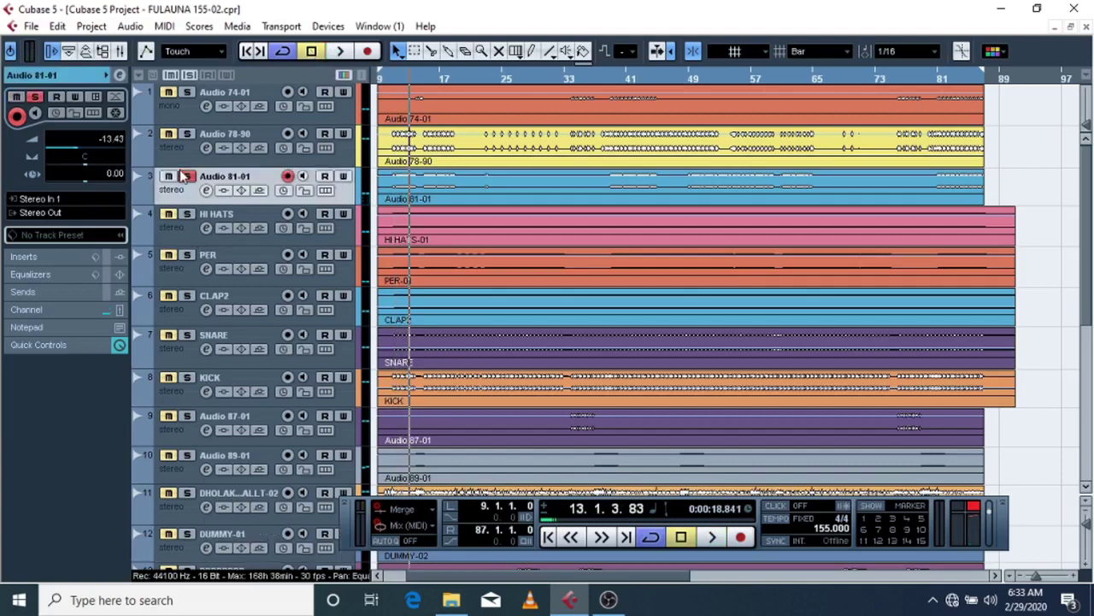
Step: Audition the HI HATS track in solo from the current cursor position, stop playback and turn its solo off
{"action": "left_click", "coordinate": [186, 215]}
{"action": "left_click", "coordinate": [341, 52]}
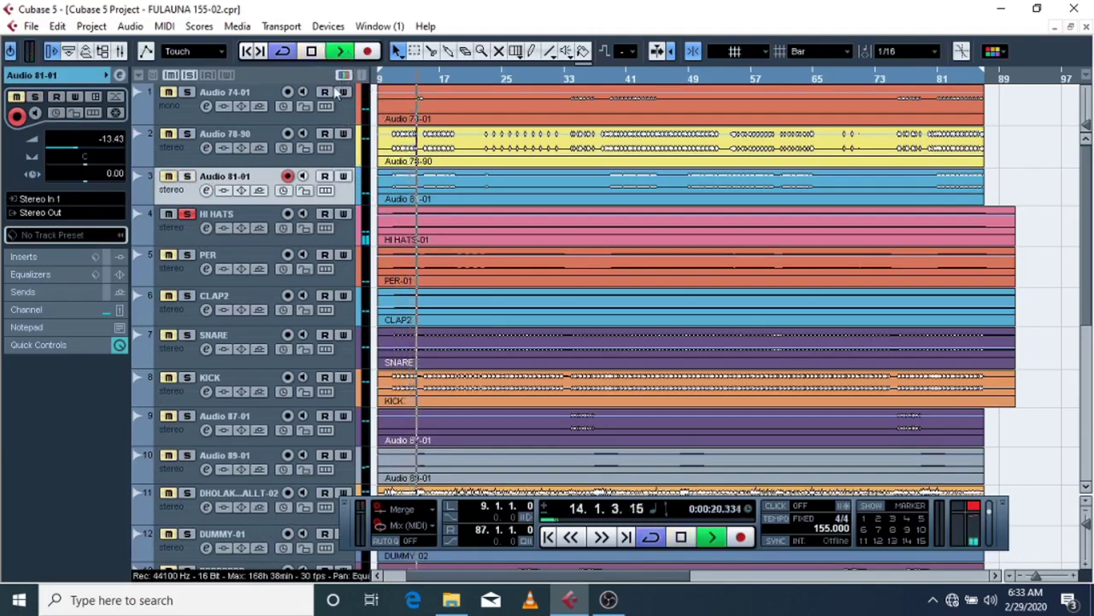
{"action": "left_click", "coordinate": [311, 53]}
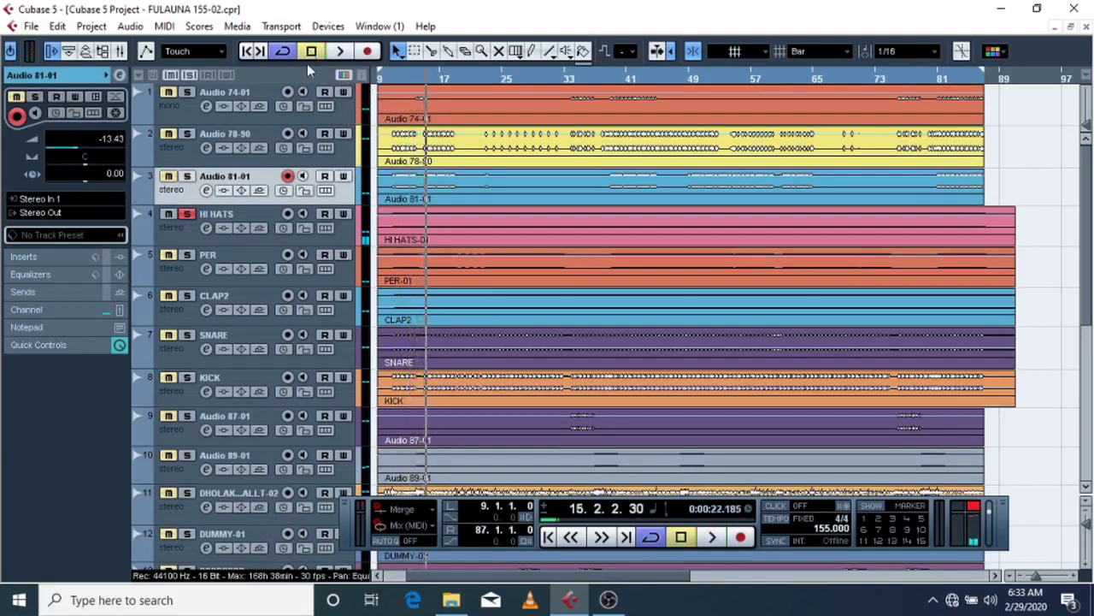
{"action": "left_click", "coordinate": [187, 214]}
Step: Audition the PER track in solo from the current cursor position, stop playback and turn its solo off
{"action": "left_click", "coordinate": [188, 257]}
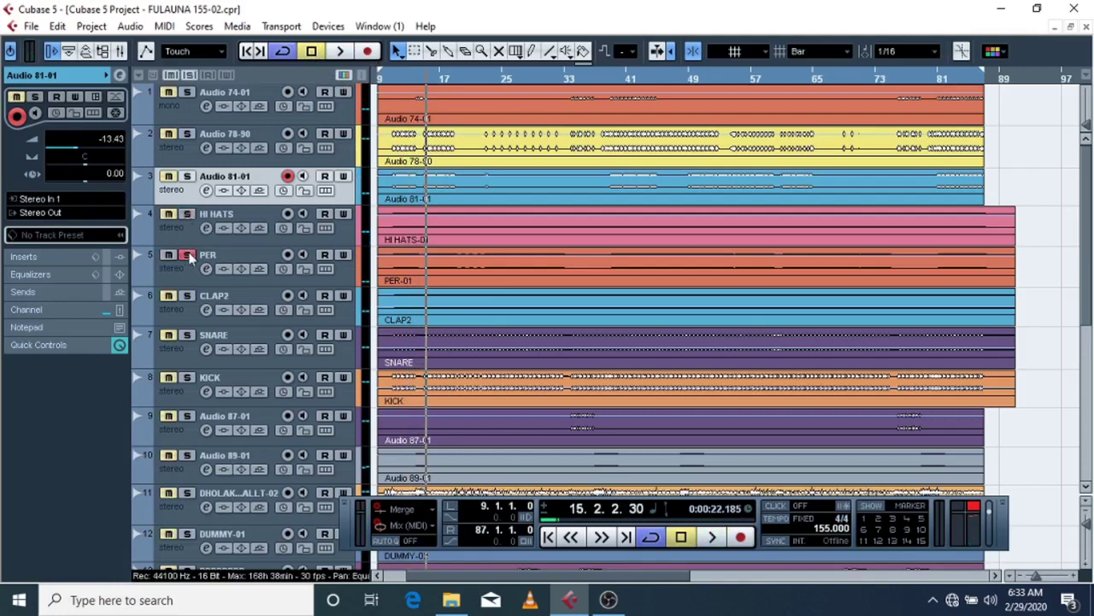
{"action": "left_click", "coordinate": [334, 53]}
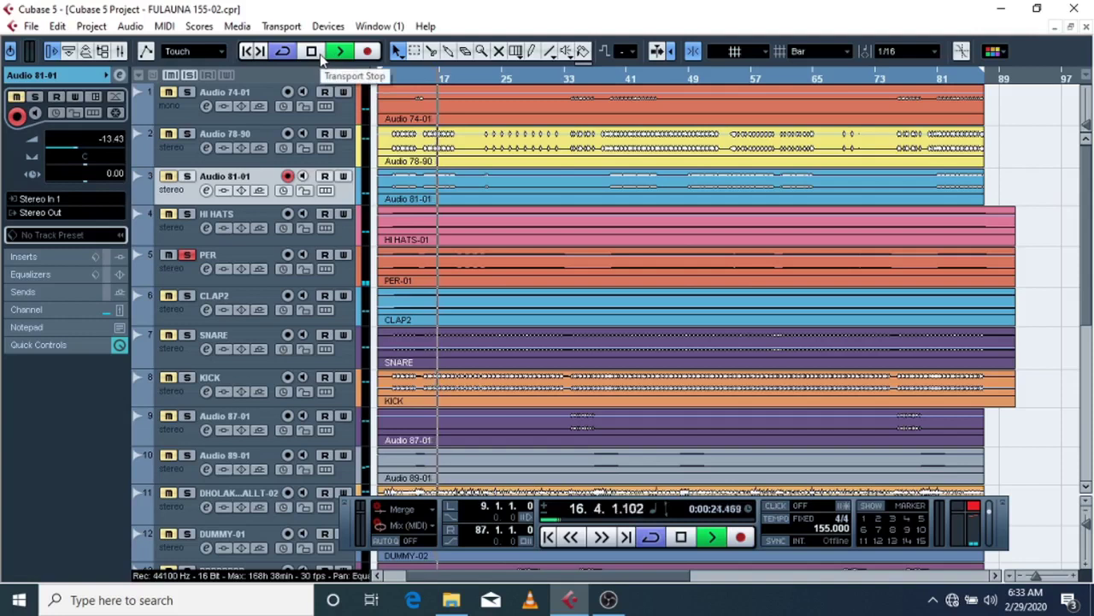
{"action": "left_click", "coordinate": [318, 53]}
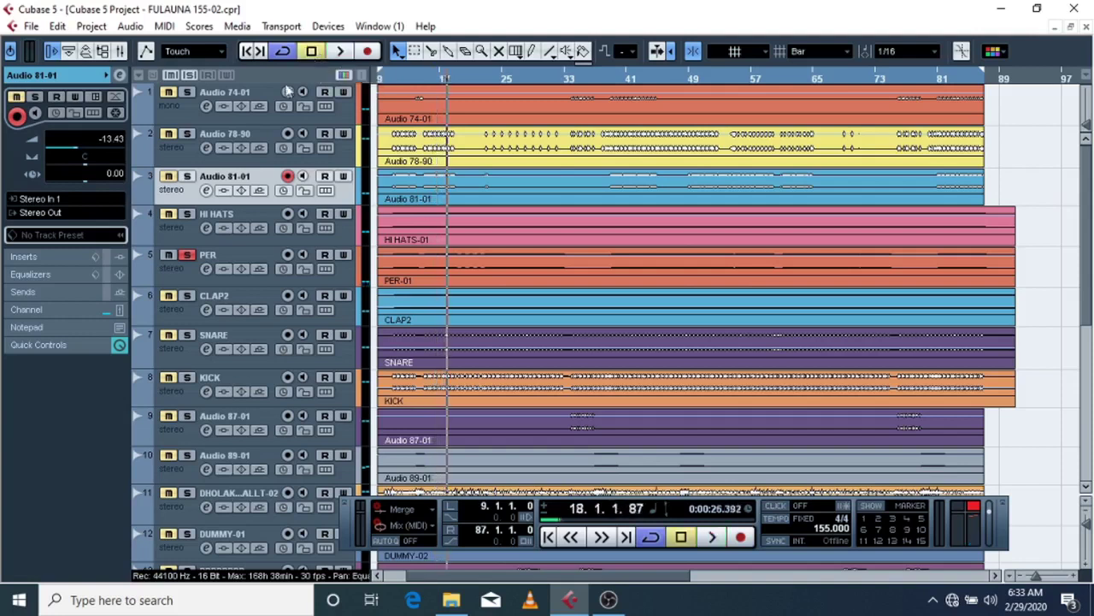
{"action": "left_click", "coordinate": [186, 255]}
Step: Audition the CLAP2 track in solo from the current cursor position, stop playback and turn its solo off
{"action": "left_click", "coordinate": [188, 295]}
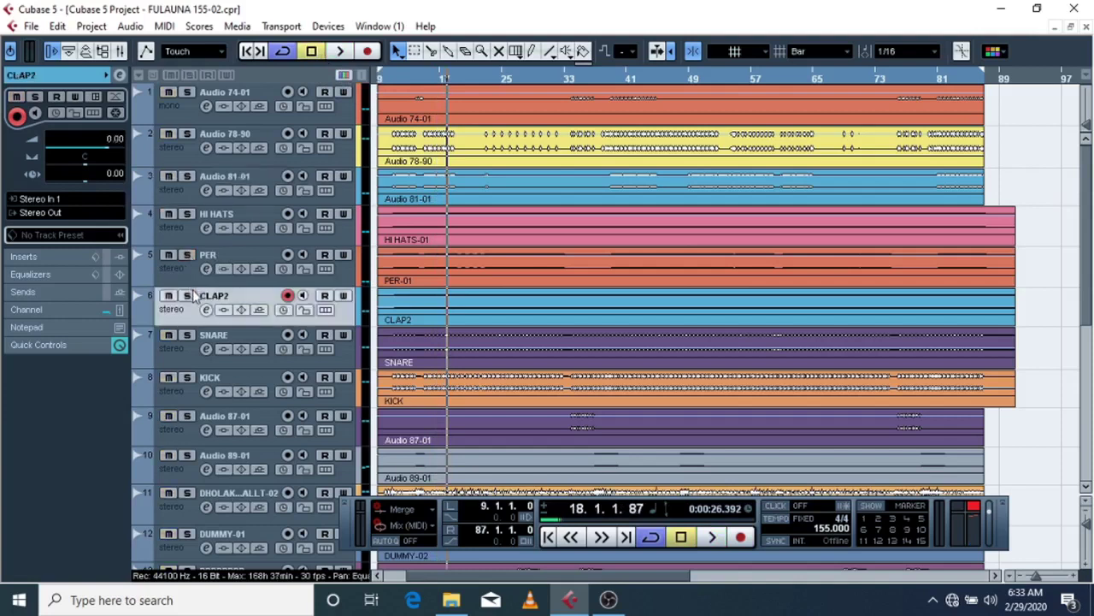
{"action": "left_click", "coordinate": [342, 53]}
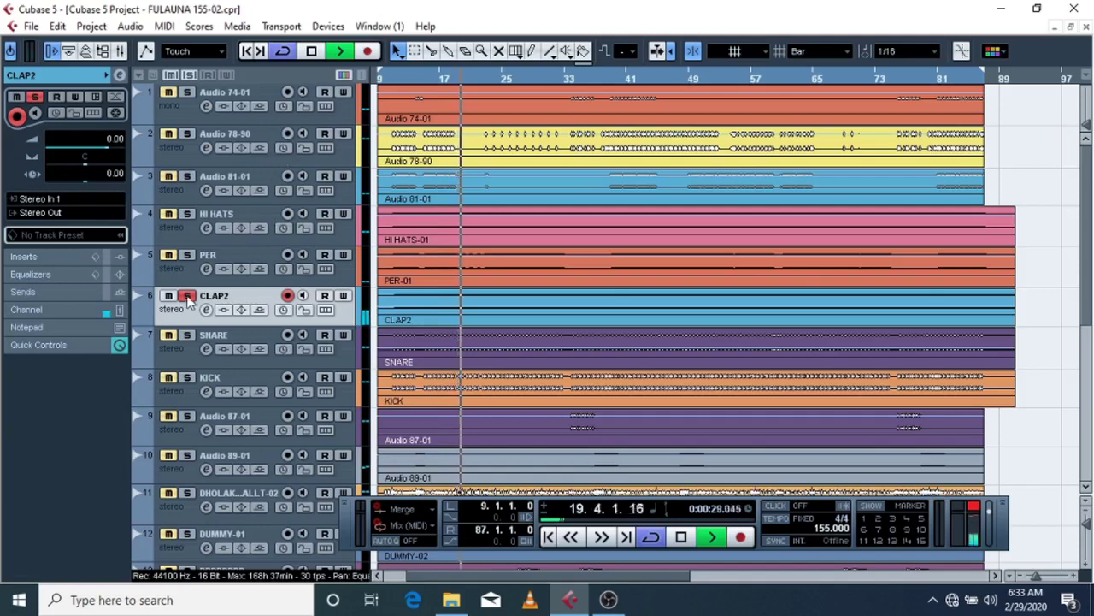
{"action": "key", "text": "space"}
{"action": "left_click", "coordinate": [190, 297]}
Step: Audition the SNARE track in solo, and again together with the soloed KICK track, stopping playback after each
{"action": "left_click", "coordinate": [188, 335]}
{"action": "left_click", "coordinate": [341, 51]}
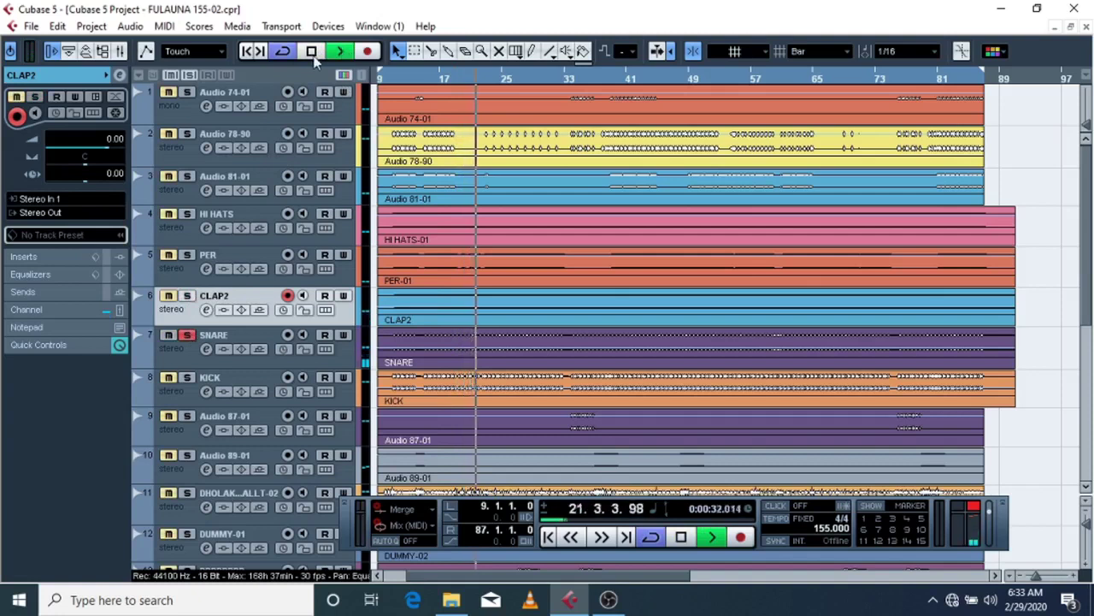
{"action": "left_click", "coordinate": [313, 51]}
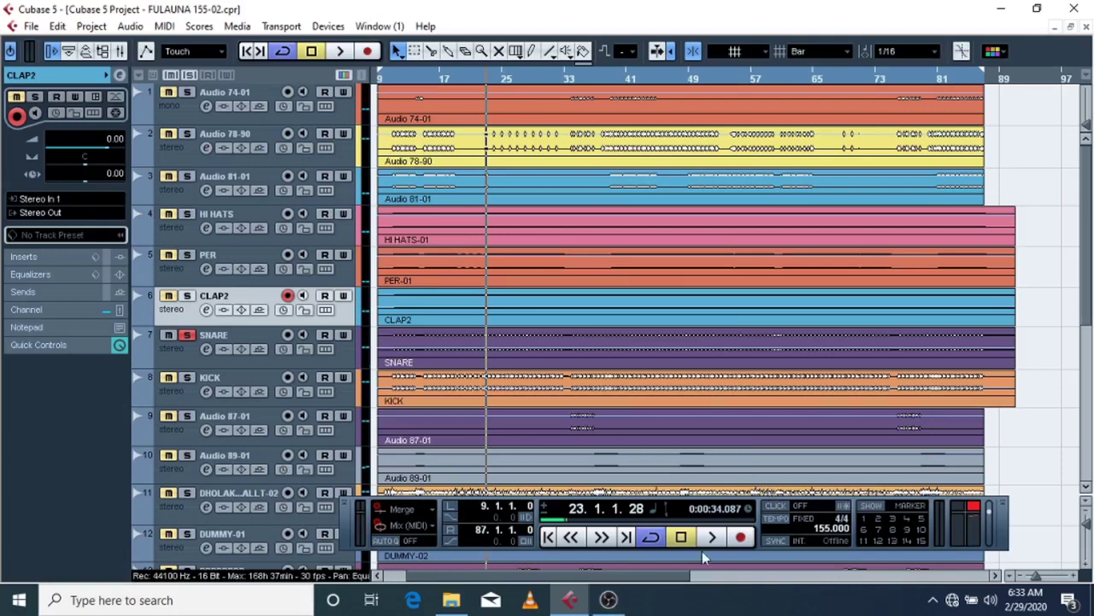
{"action": "left_click", "coordinate": [186, 378]}
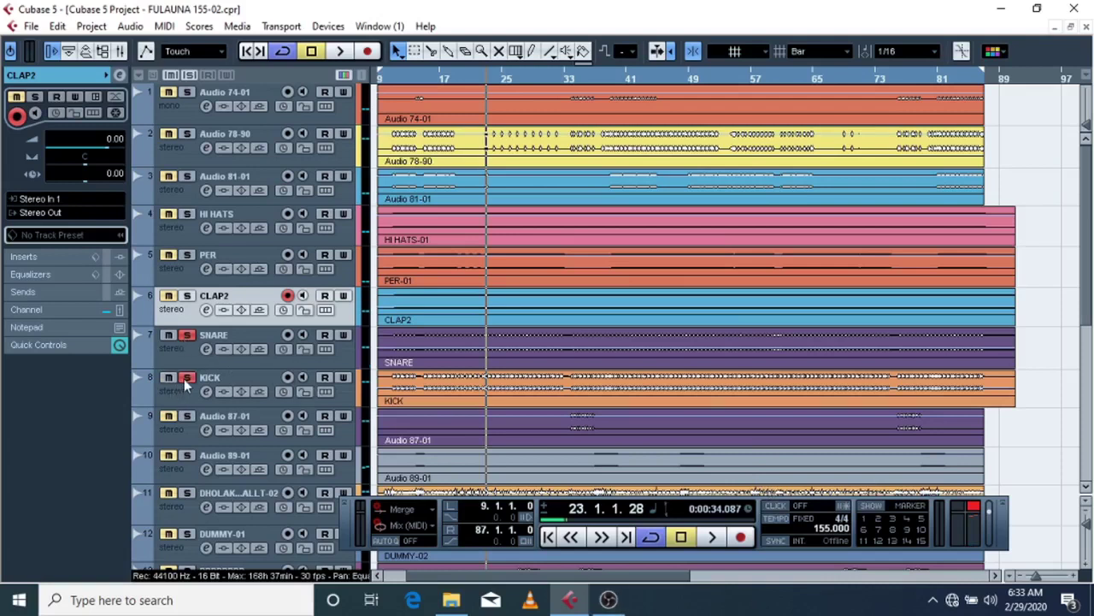
{"action": "left_click", "coordinate": [339, 52]}
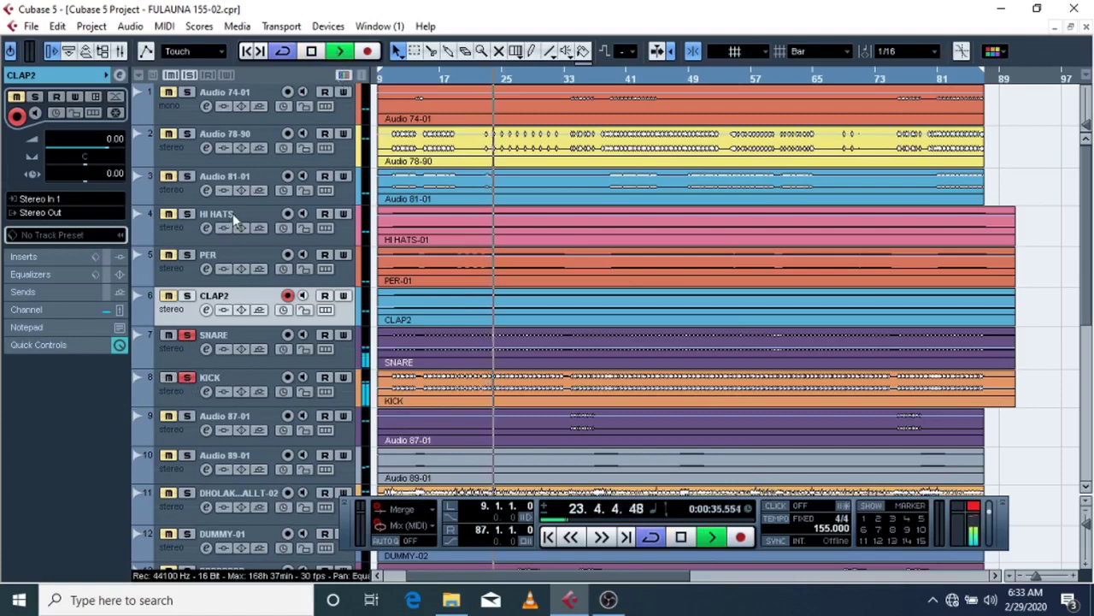
{"action": "left_click", "coordinate": [311, 52]}
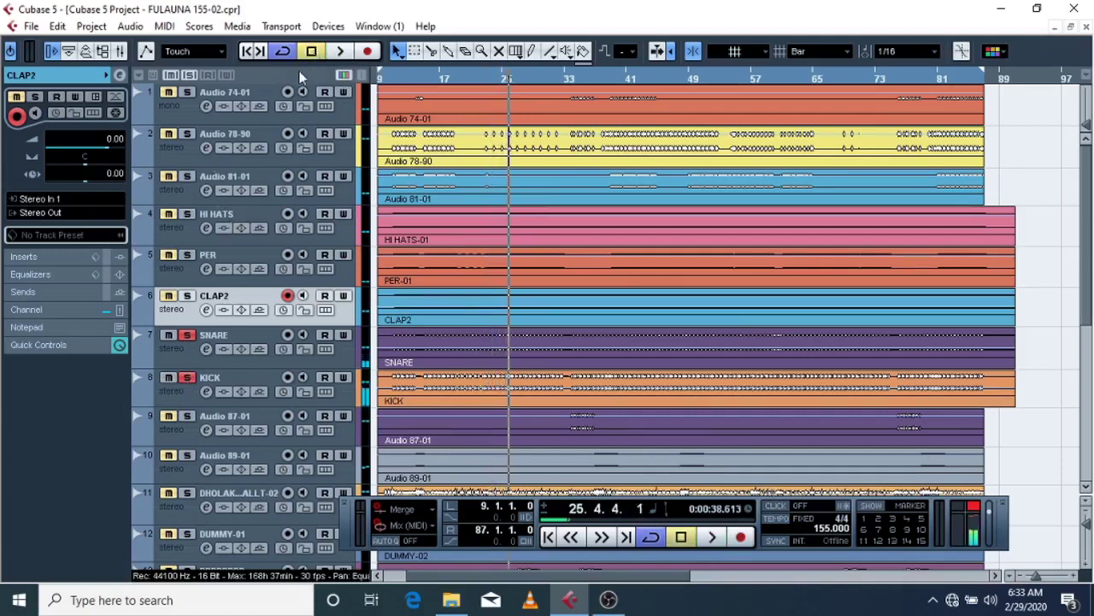
Step: Turn off the SNARE solo, audition the KICK track alone, and turn the KICK solo off after stopping playback
{"action": "left_click", "coordinate": [184, 336]}
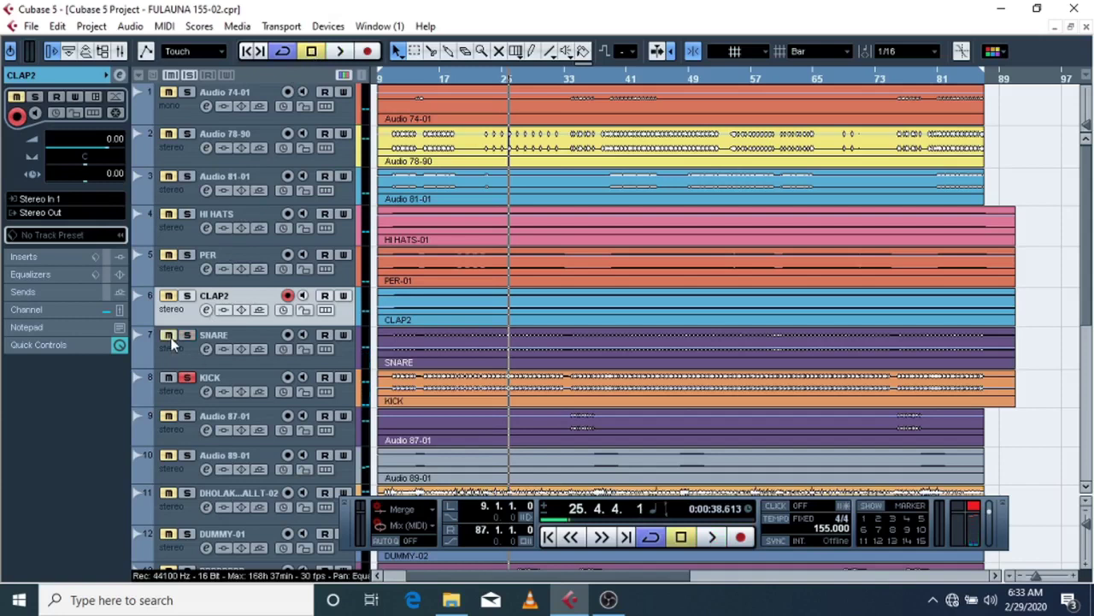
{"action": "left_click", "coordinate": [337, 52]}
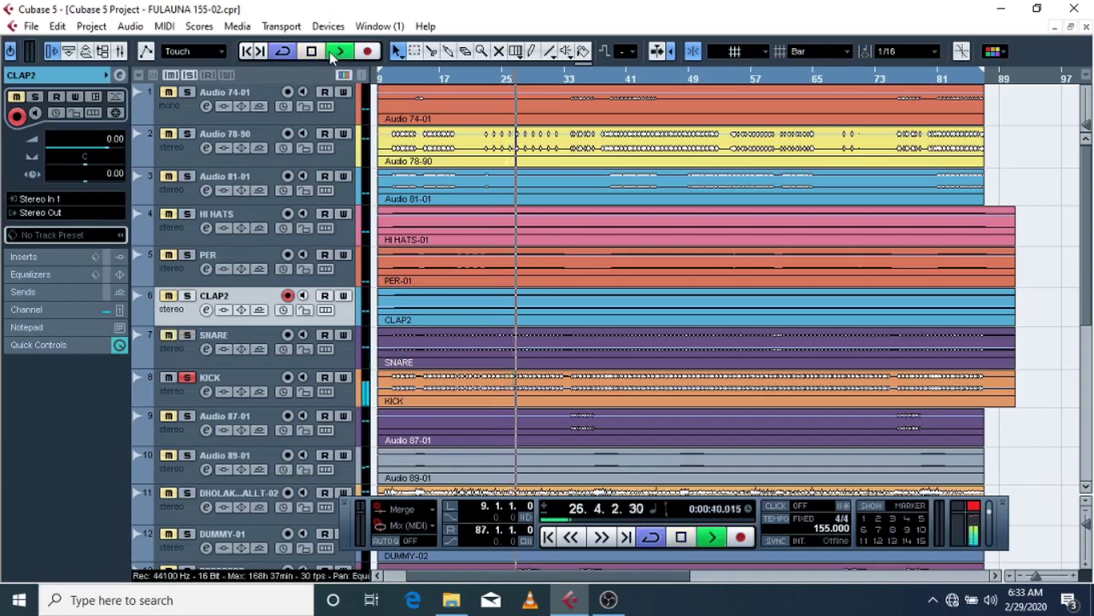
{"action": "left_click", "coordinate": [312, 52]}
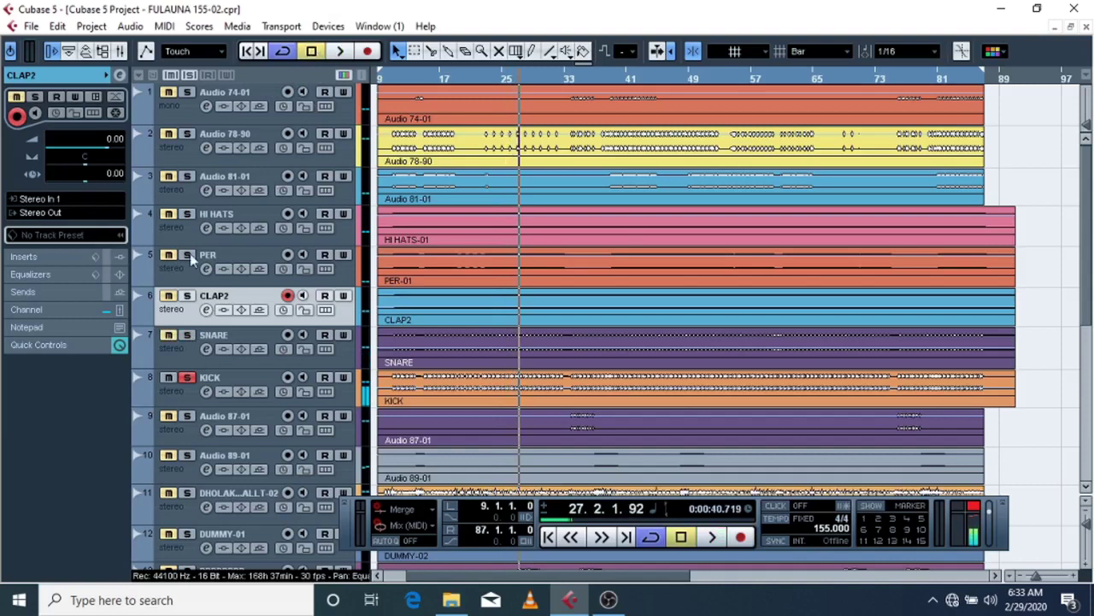
{"action": "left_click", "coordinate": [186, 379]}
Step: Audition the Audio 87-01 track in solo from about bar 34, stop playback and turn its solo off
{"action": "left_click", "coordinate": [187, 416]}
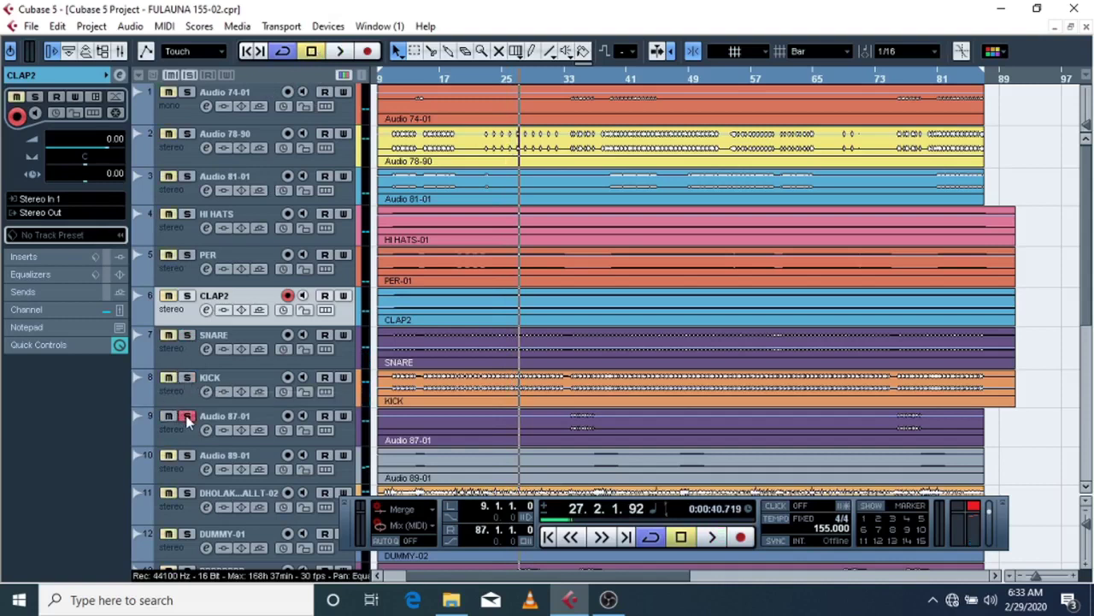
{"action": "mouse_move", "coordinate": [574, 78]}
{"action": "left_mouse_down"}
{"action": "mouse_move", "coordinate": [583, 83]}
{"action": "mouse_move", "coordinate": [571, 78]}
{"action": "left_mouse_up"}
{"action": "left_click", "coordinate": [340, 51]}
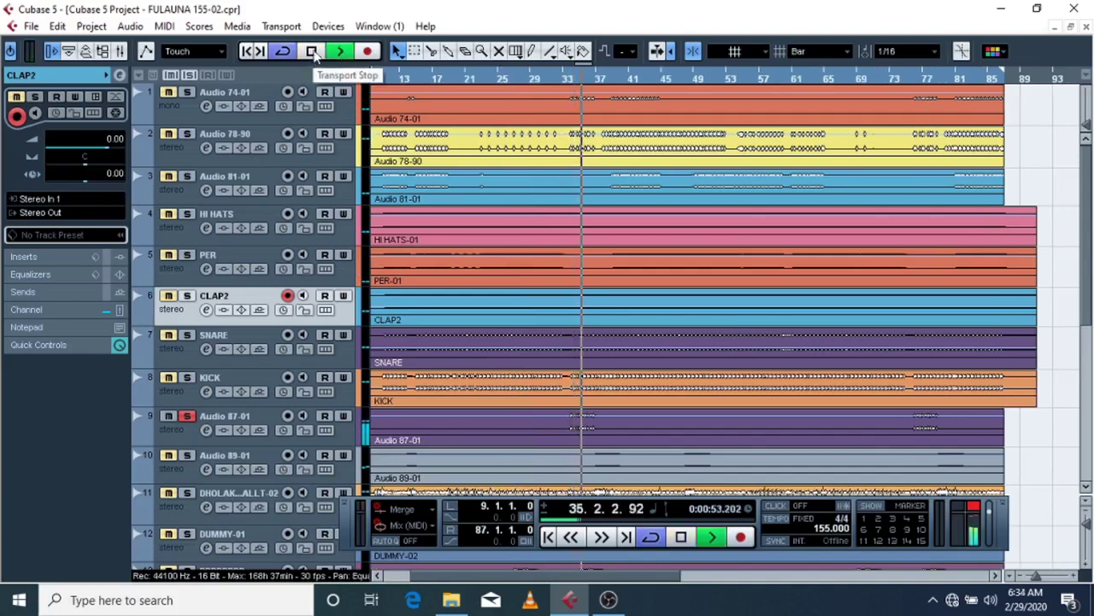
{"action": "left_click", "coordinate": [312, 51]}
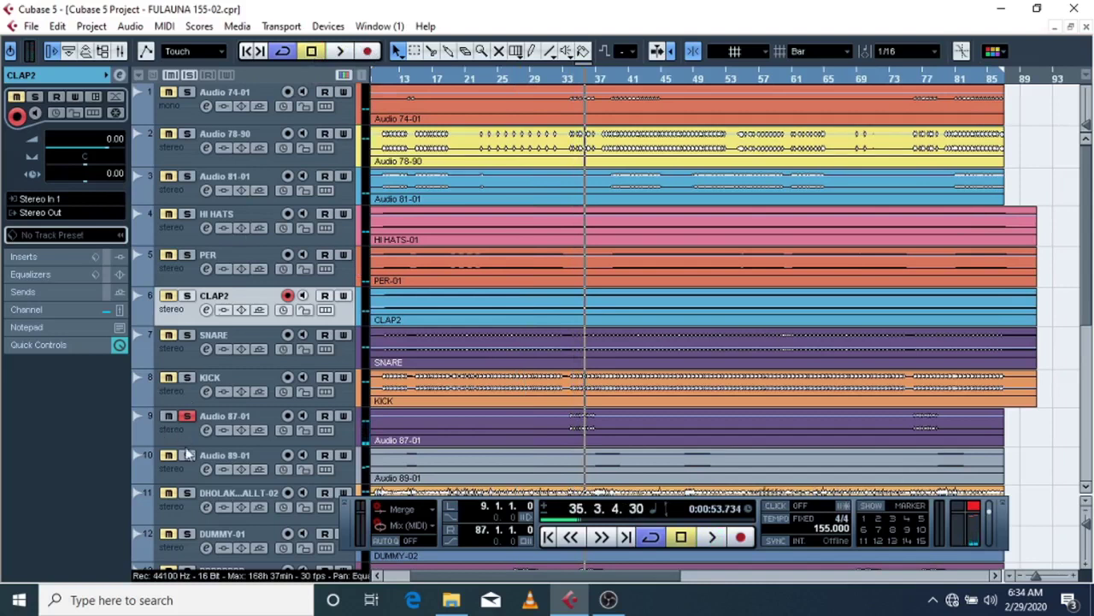
{"action": "left_click", "coordinate": [188, 417]}
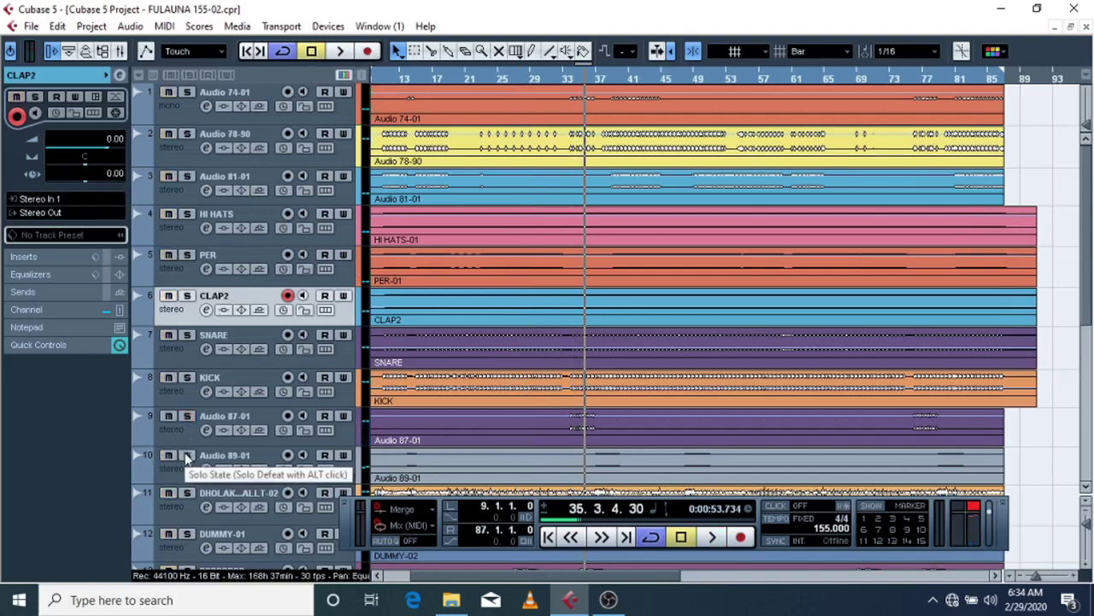
Step: Audition the Audio 89-01 track in solo from the current cursor position and stop playback
{"action": "left_click", "coordinate": [187, 456]}
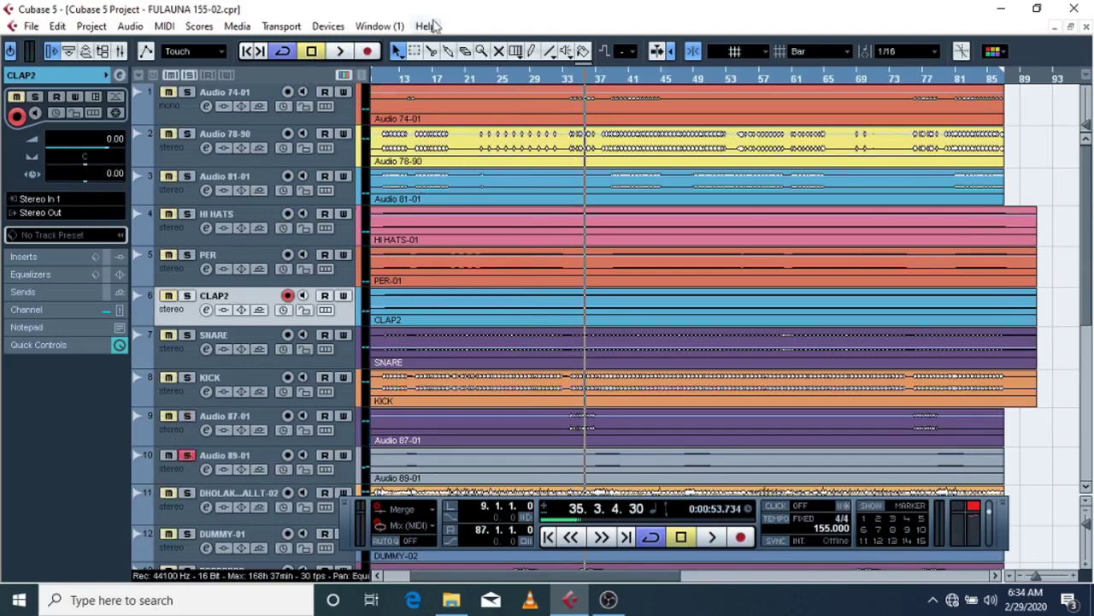
{"action": "left_click", "coordinate": [333, 52]}
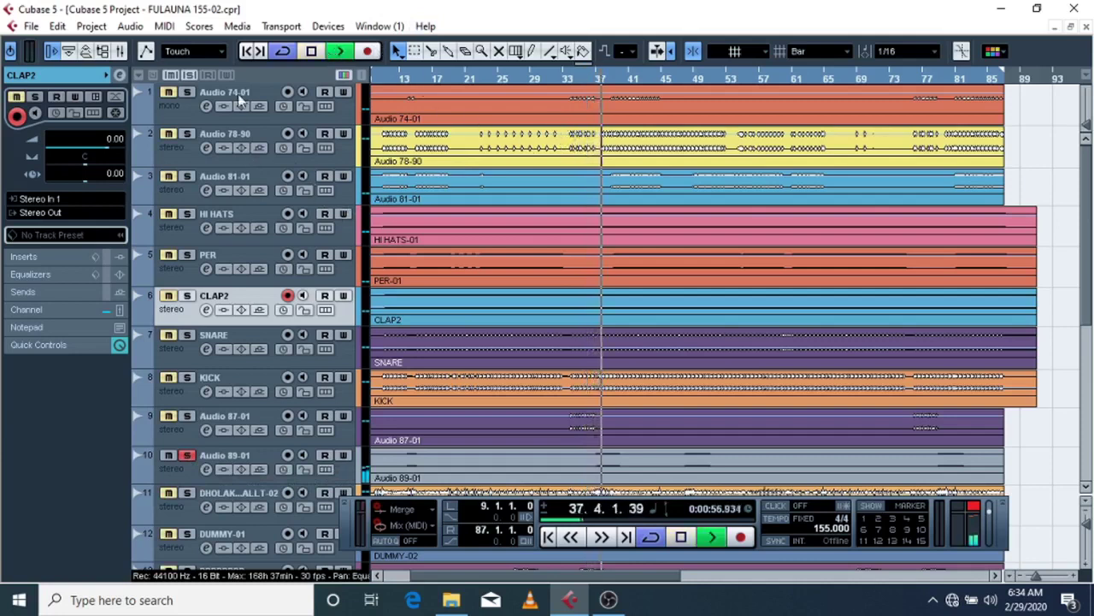
{"action": "left_click", "coordinate": [312, 52]}
{"action": "scroll", "coordinate": [500, 314], "scroll_direction": "down", "scroll_amount": 5}
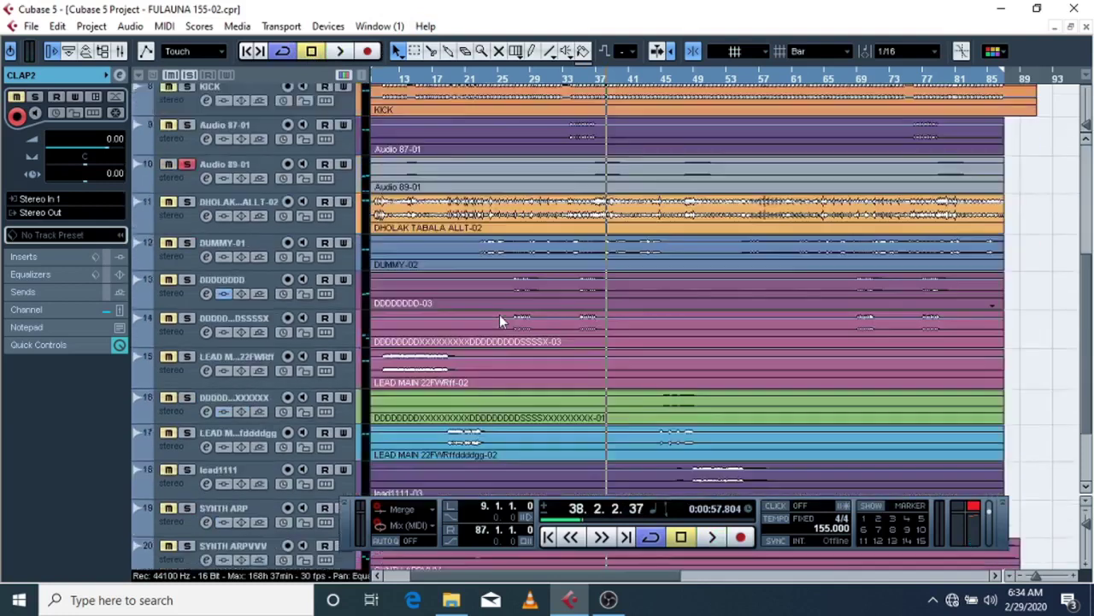
{"action": "scroll", "coordinate": [500, 314], "scroll_direction": "up", "scroll_amount": 2}
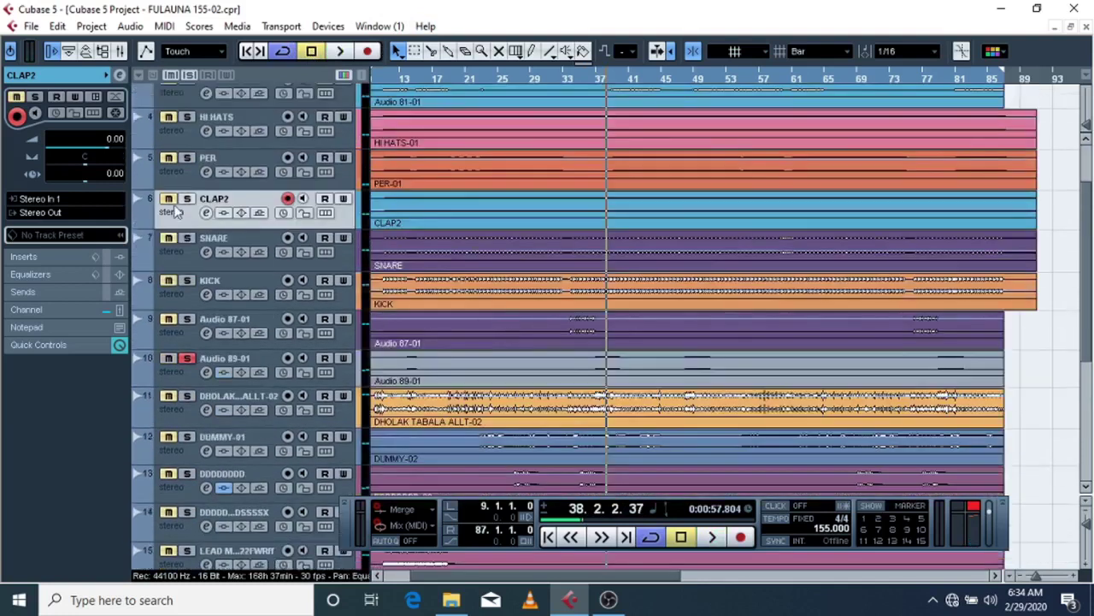
{"action": "scroll", "coordinate": [206, 173], "scroll_direction": "up", "scroll_amount": 2}
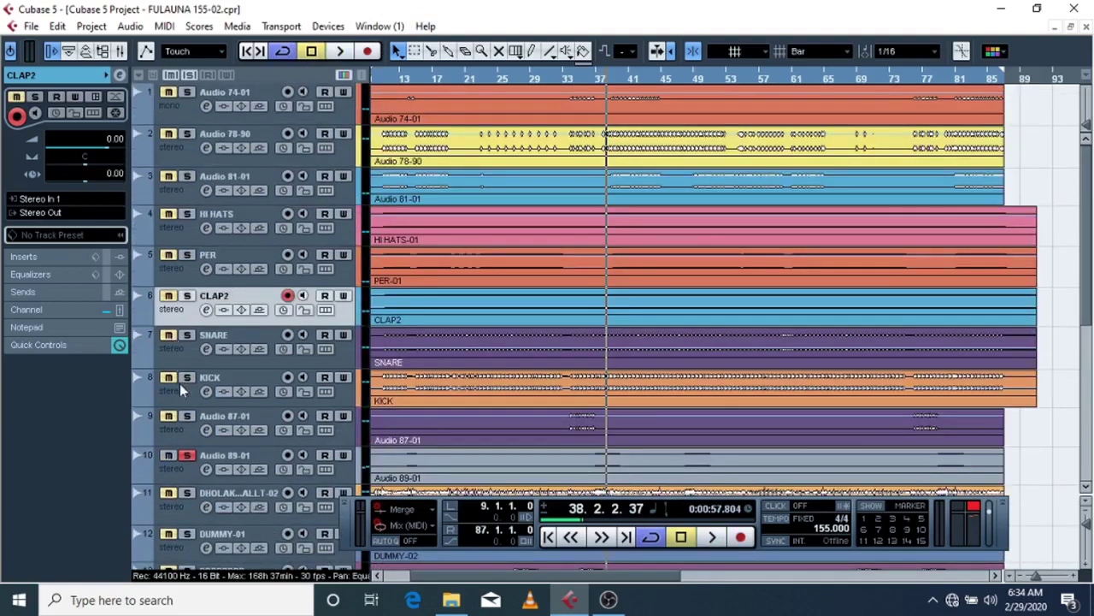
{"action": "scroll", "coordinate": [180, 389], "scroll_direction": "down", "scroll_amount": 2}
{"action": "scroll", "coordinate": [374, 294], "scroll_direction": "up", "scroll_amount": 2}
{"action": "scroll", "coordinate": [389, 318], "scroll_direction": "down", "scroll_amount": 2}
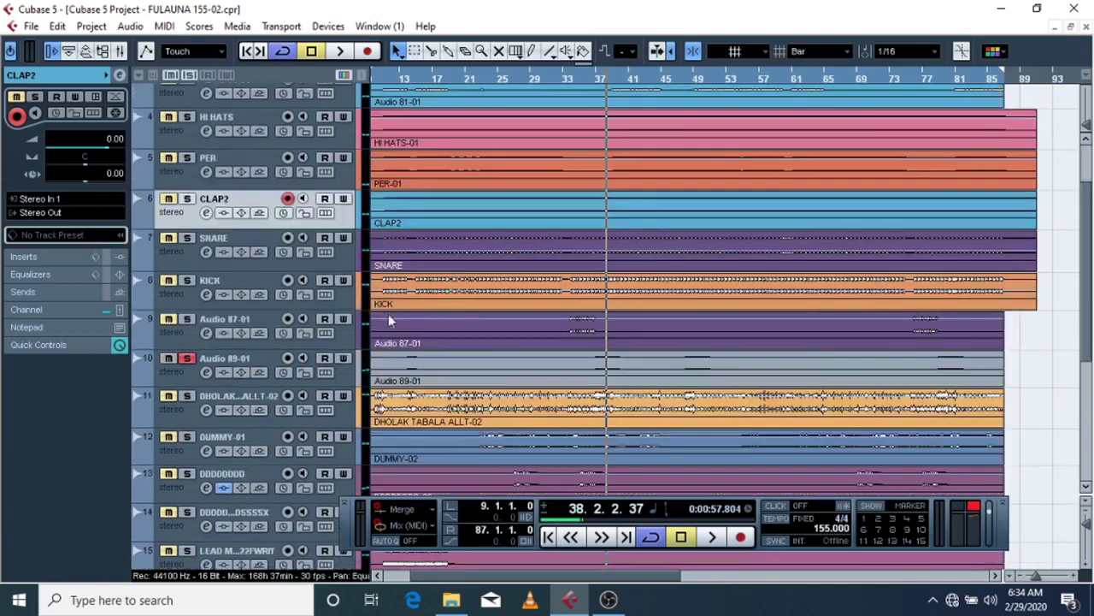
Step: Select the Audio 89-01 track, turn its solo off and solo the DHOLAK TABALA ALLT-02 track instead
{"action": "left_click", "coordinate": [183, 374]}
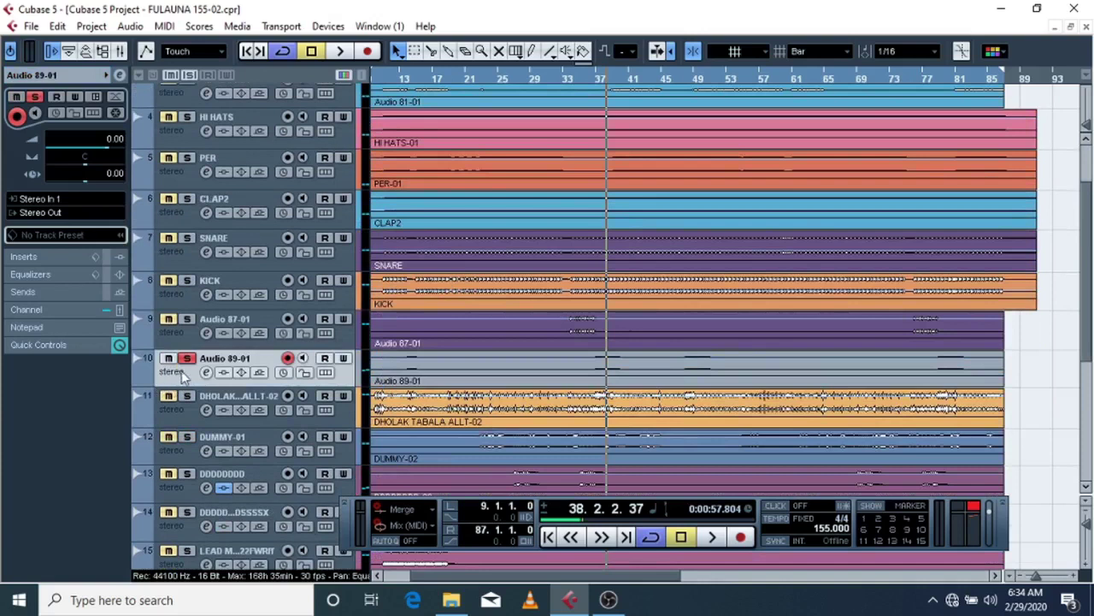
{"action": "left_click", "coordinate": [187, 397]}
{"action": "left_click", "coordinate": [186, 397]}
{"action": "left_click", "coordinate": [187, 361]}
{"action": "left_click", "coordinate": [187, 359]}
{"action": "left_click", "coordinate": [187, 359]}
{"action": "left_click", "coordinate": [187, 359]}
{"action": "left_click", "coordinate": [188, 360]}
{"action": "left_click", "coordinate": [188, 360]}
{"action": "left_click", "coordinate": [185, 360]}
{"action": "left_click", "coordinate": [185, 396]}
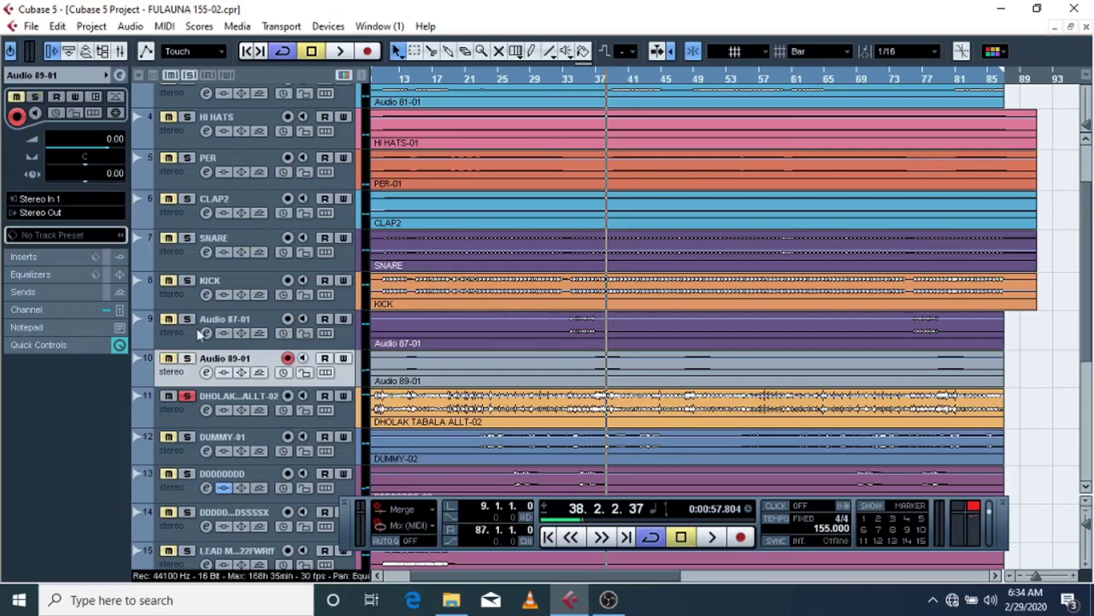
Step: Audition the soloed DHOLAK TABALA ALLT-02 track from bar 13 and stop playback
{"action": "left_click", "coordinate": [404, 81]}
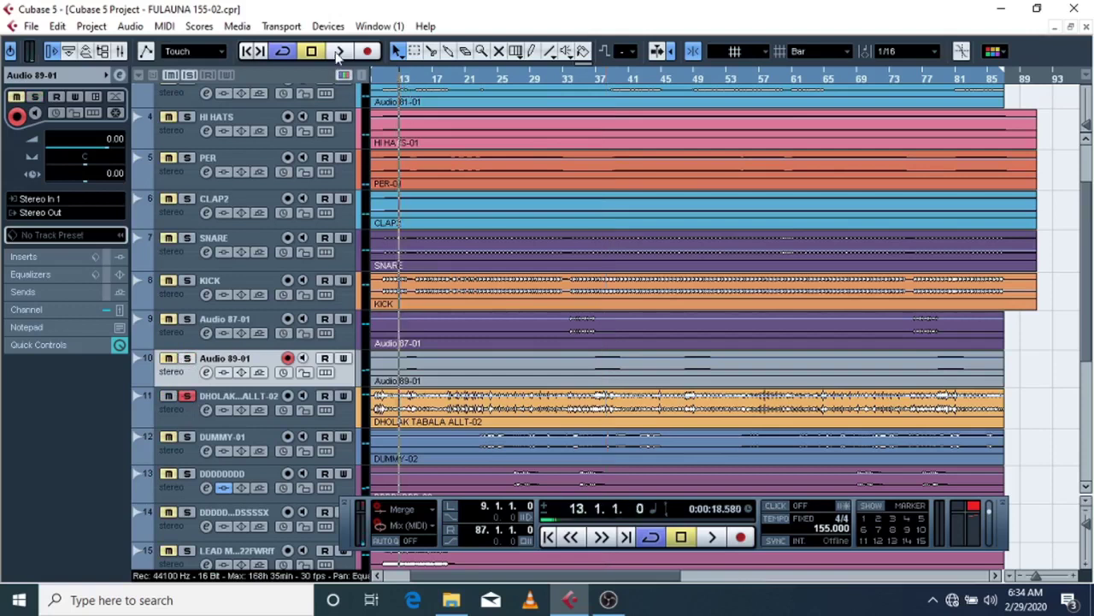
{"action": "key", "text": "space"}
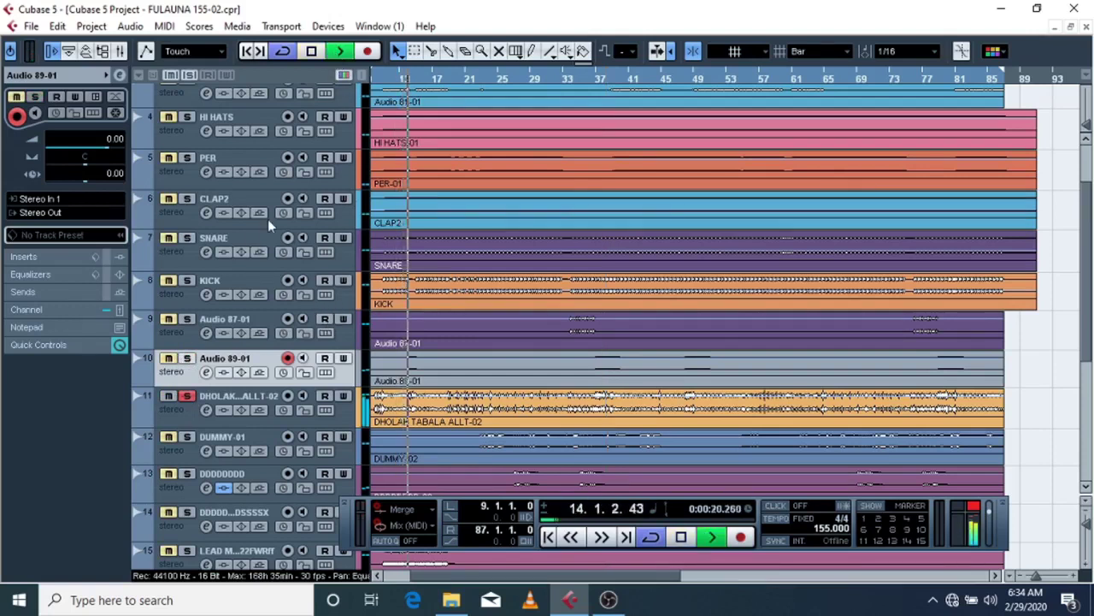
{"action": "left_click", "coordinate": [318, 53]}
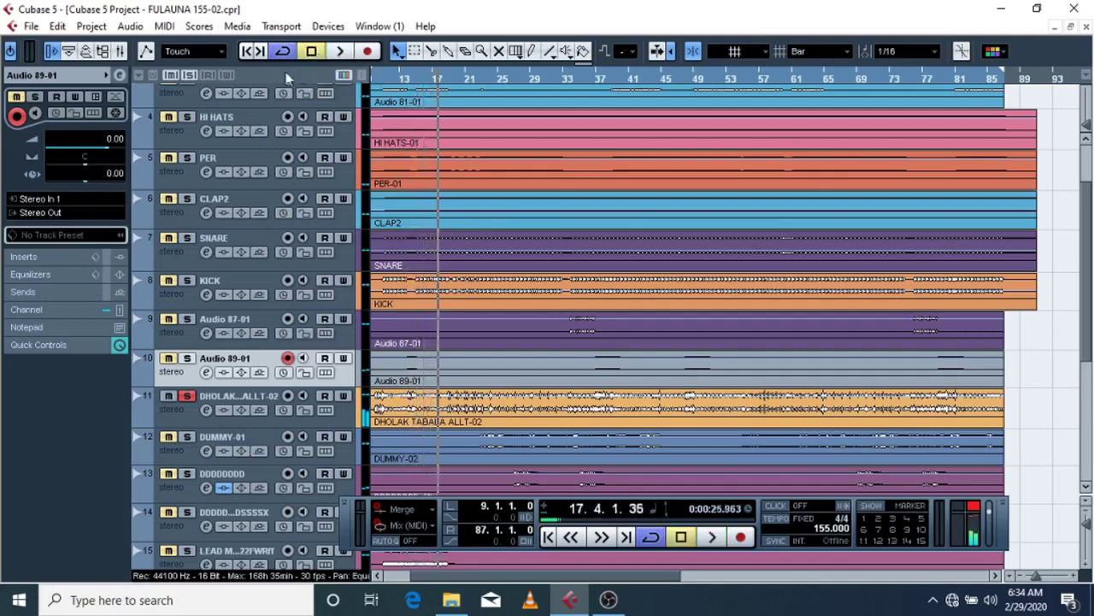
Step: Solo only track 13 (DDDDDDDD), clearing the dholak and DUMMY-01 solos, and audition it from about bar 28 before stopping playback
{"action": "left_click", "coordinate": [186, 437]}
{"action": "scroll", "coordinate": [178, 450], "scroll_direction": "down", "scroll_amount": 5}
{"action": "left_click", "coordinate": [187, 280]}
{"action": "left_click", "coordinate": [187, 243]}
{"action": "left_click", "coordinate": [186, 202]}
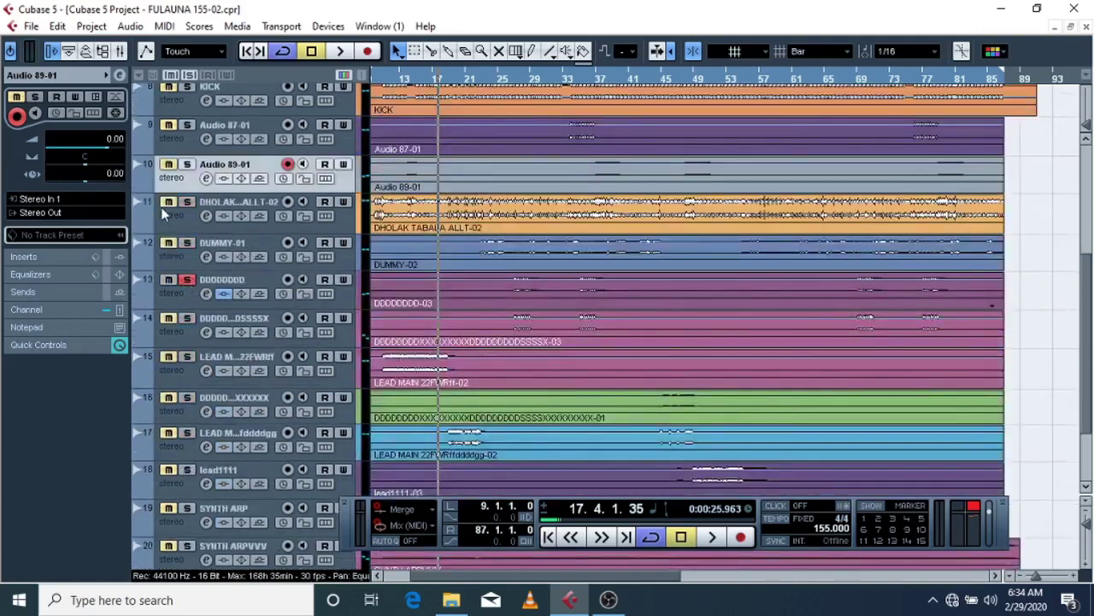
{"action": "left_click", "coordinate": [341, 51]}
{"action": "left_click", "coordinate": [522, 78]}
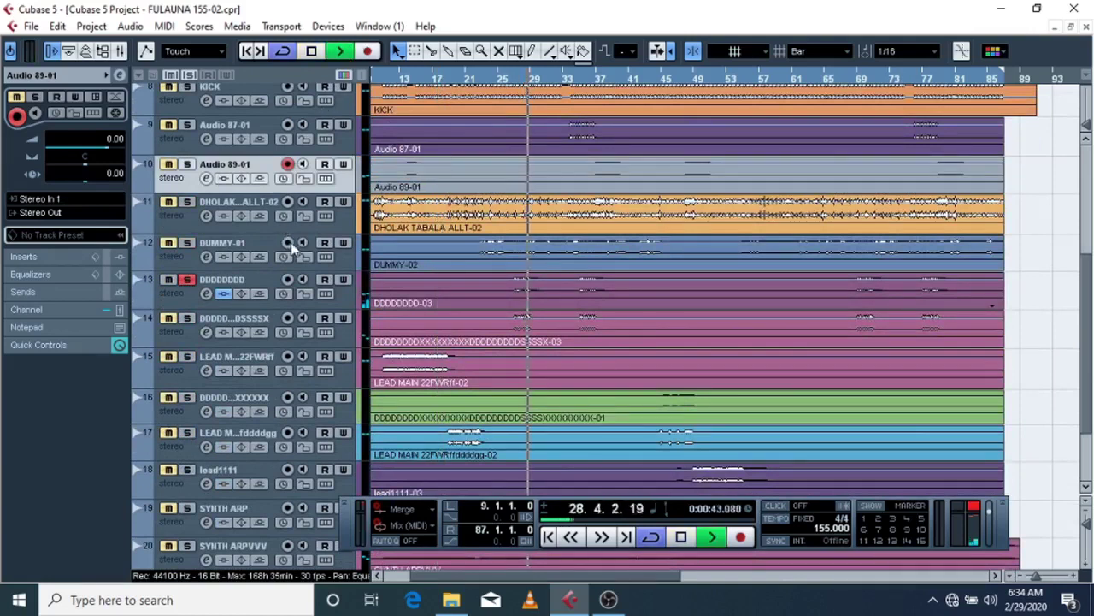
{"action": "left_click", "coordinate": [313, 53]}
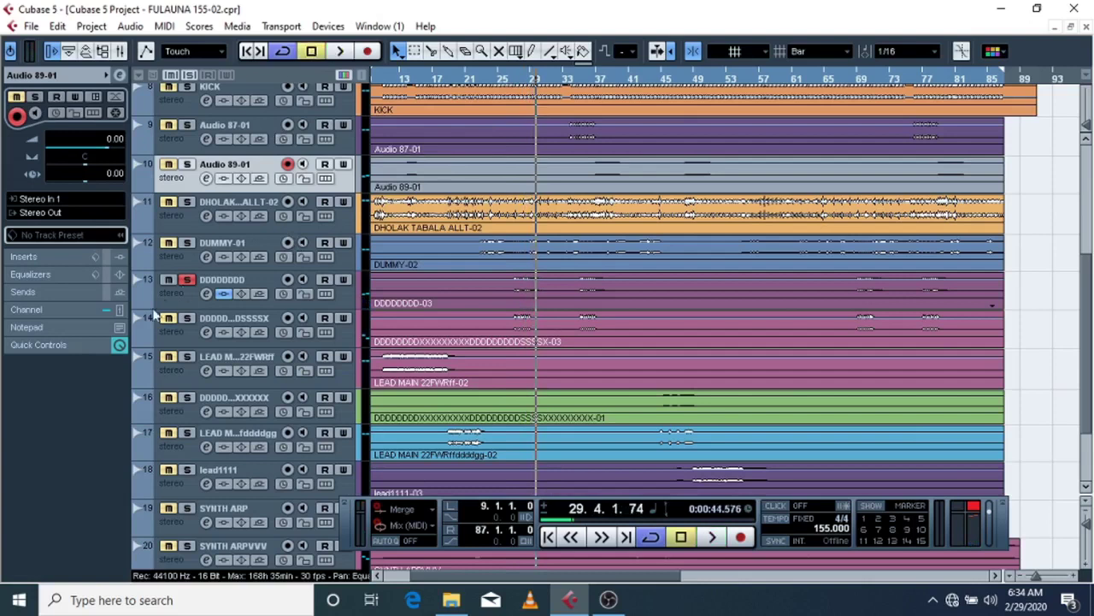
Step: Solo track 14 along with track 13, audition both together from bar 28 and stop playback
{"action": "left_click", "coordinate": [181, 318]}
{"action": "left_click", "coordinate": [519, 81]}
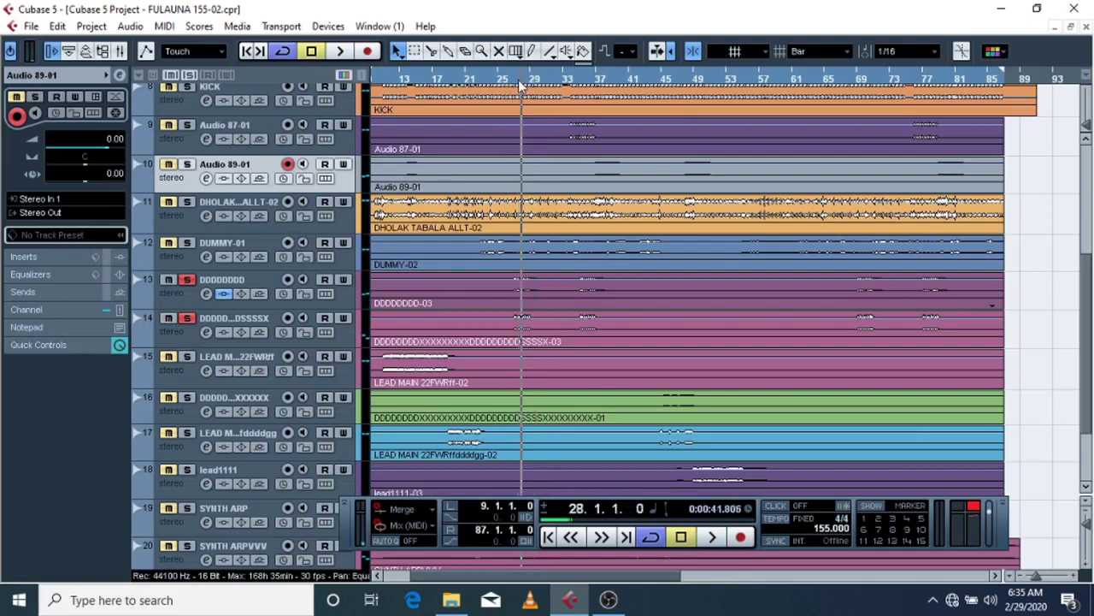
{"action": "left_click", "coordinate": [339, 51]}
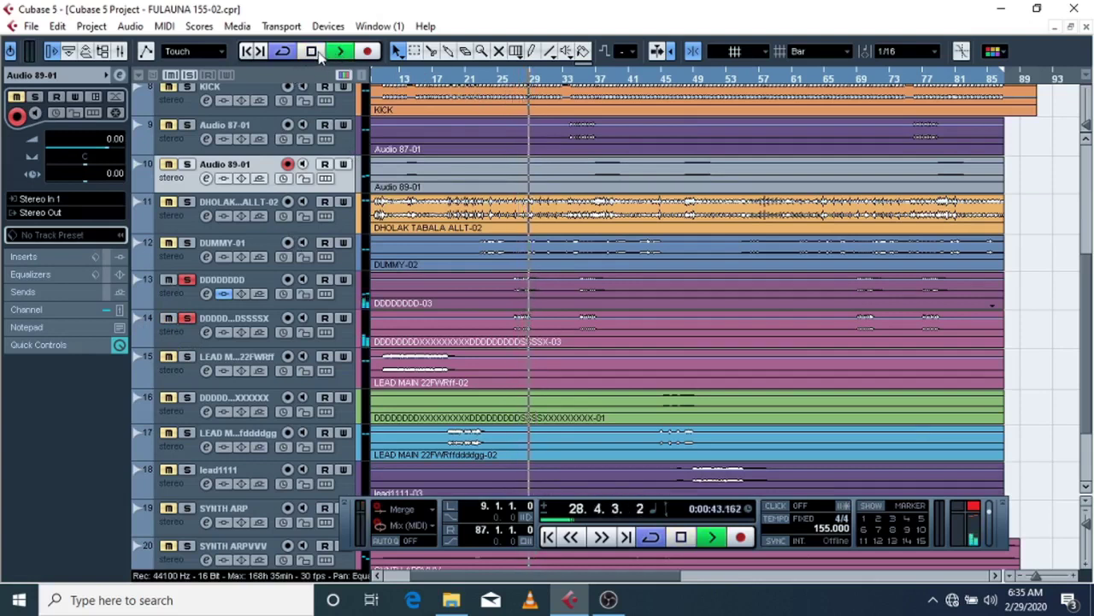
{"action": "left_click", "coordinate": [312, 52]}
Step: Solo track 15 (LEAD MAIN 22FWRff), play from bar 11, turn off the track 14 and 13 solos during playback, and stop
{"action": "left_click", "coordinate": [185, 358]}
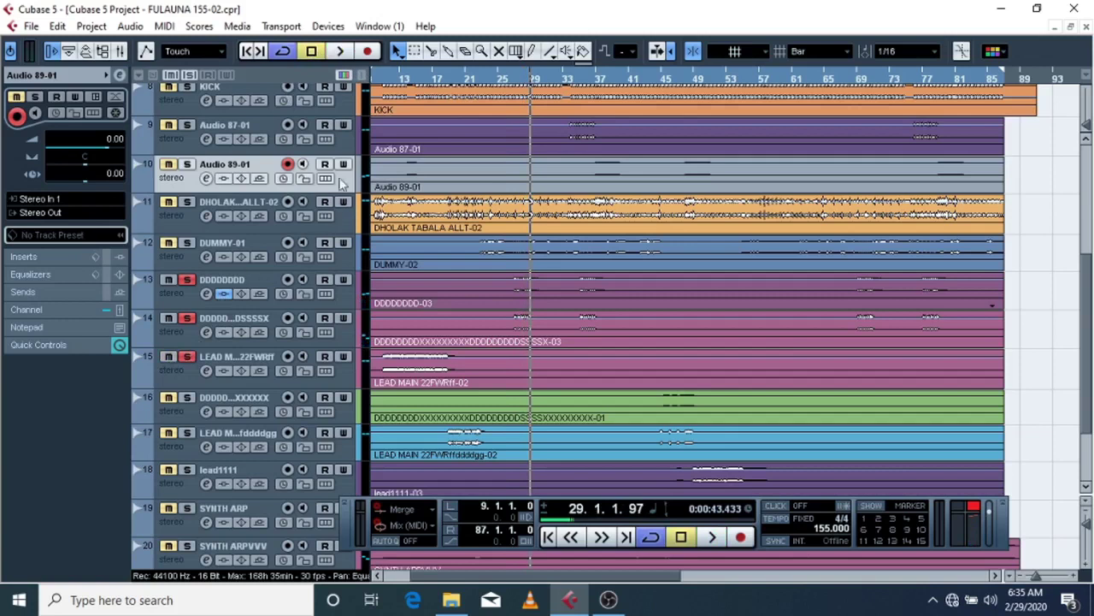
{"action": "left_click", "coordinate": [384, 82]}
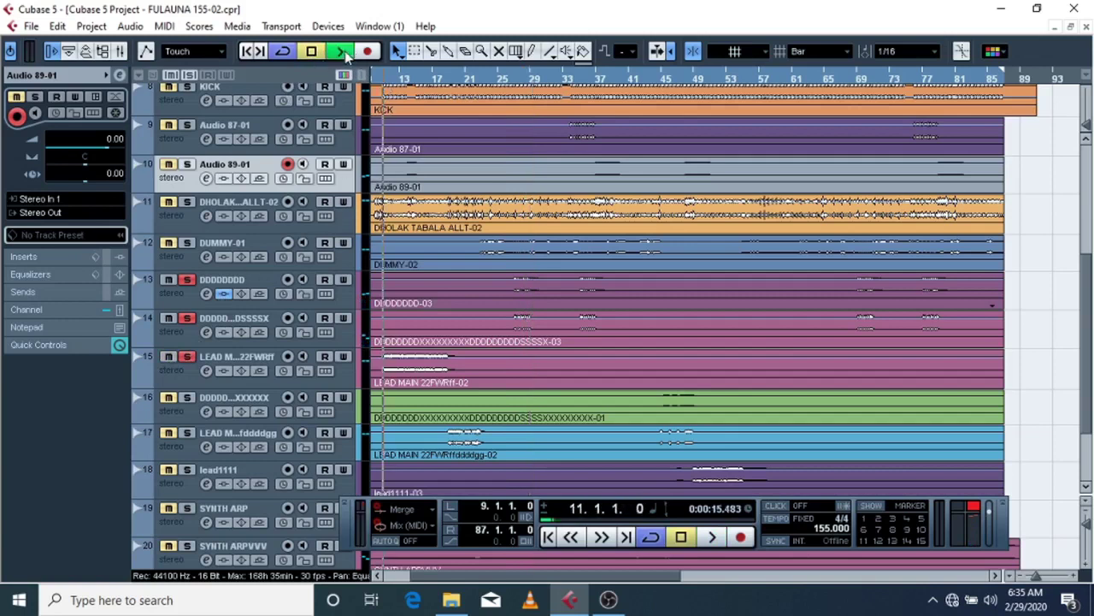
{"action": "left_click", "coordinate": [344, 51]}
{"action": "left_click", "coordinate": [187, 318]}
{"action": "left_click", "coordinate": [187, 280]}
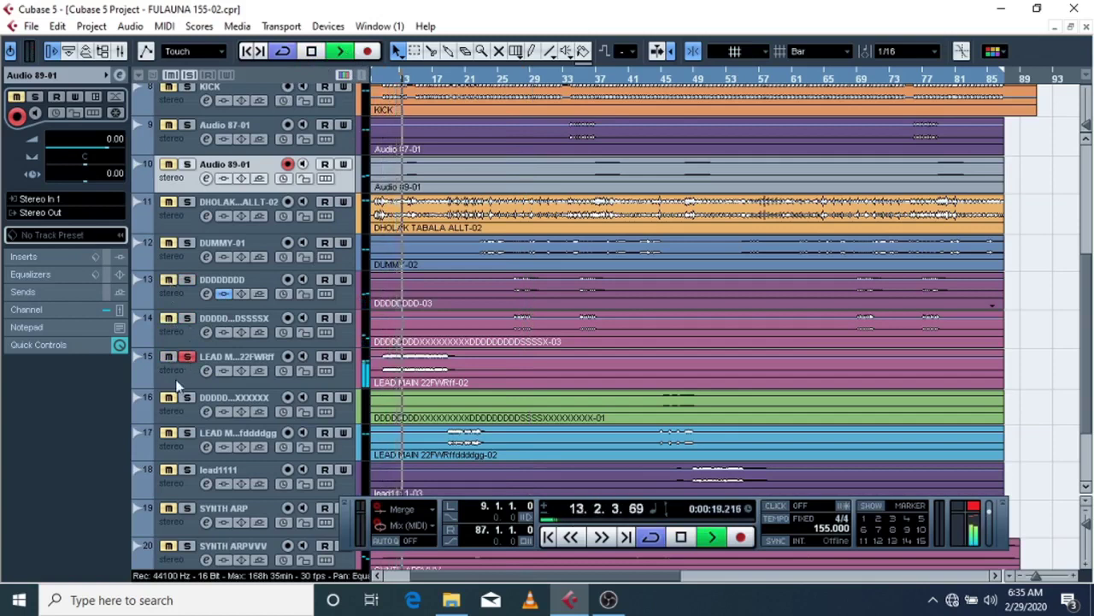
{"action": "scroll", "coordinate": [175, 385], "scroll_direction": "down", "scroll_amount": 3}
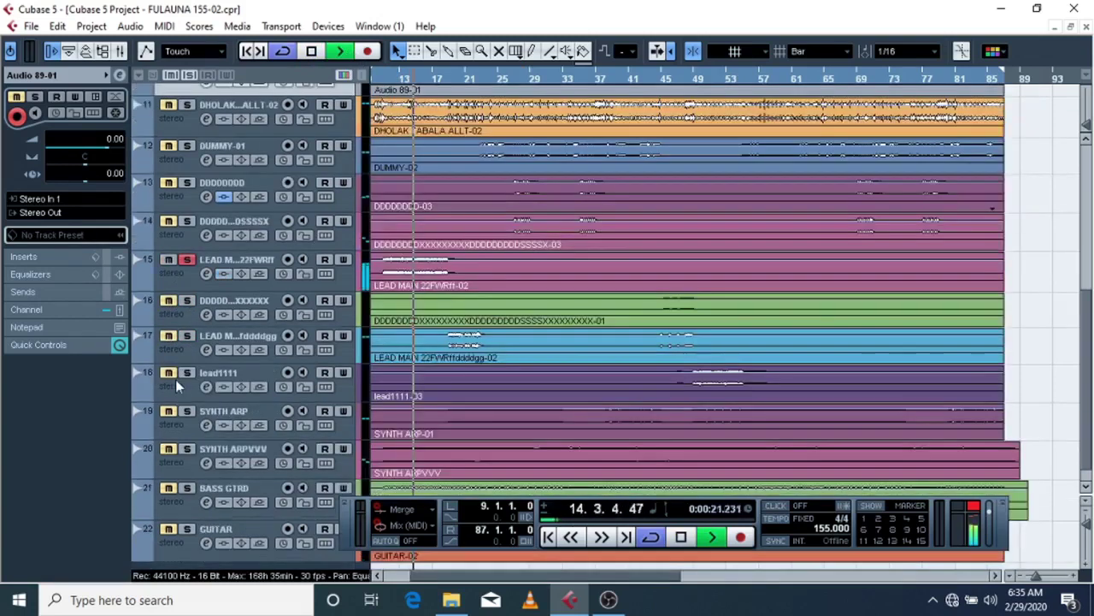
{"action": "key", "text": "space"}
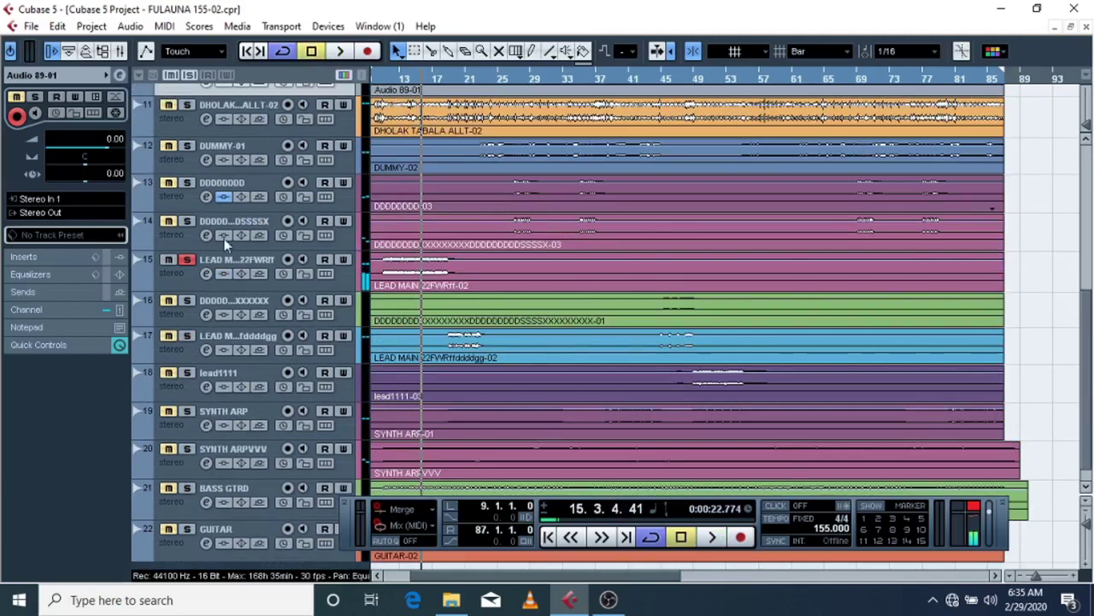
Step: Solo track 16 exclusively, audition it from bar 45, stop playback and turn its solo off
{"action": "left_click", "coordinate": [188, 301], "text": "ctrl"}
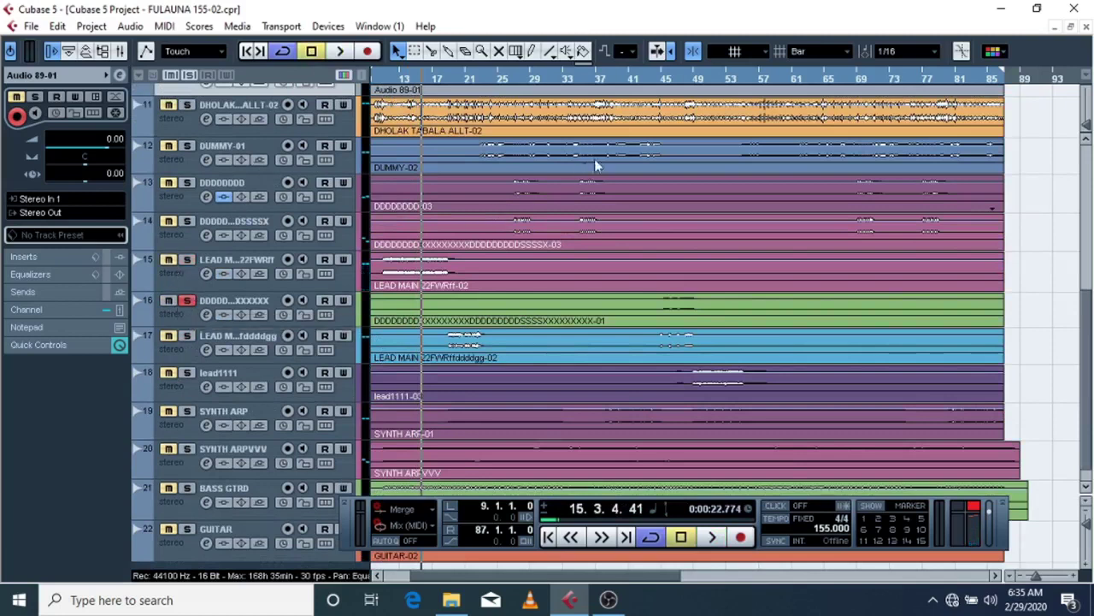
{"action": "left_click", "coordinate": [664, 81]}
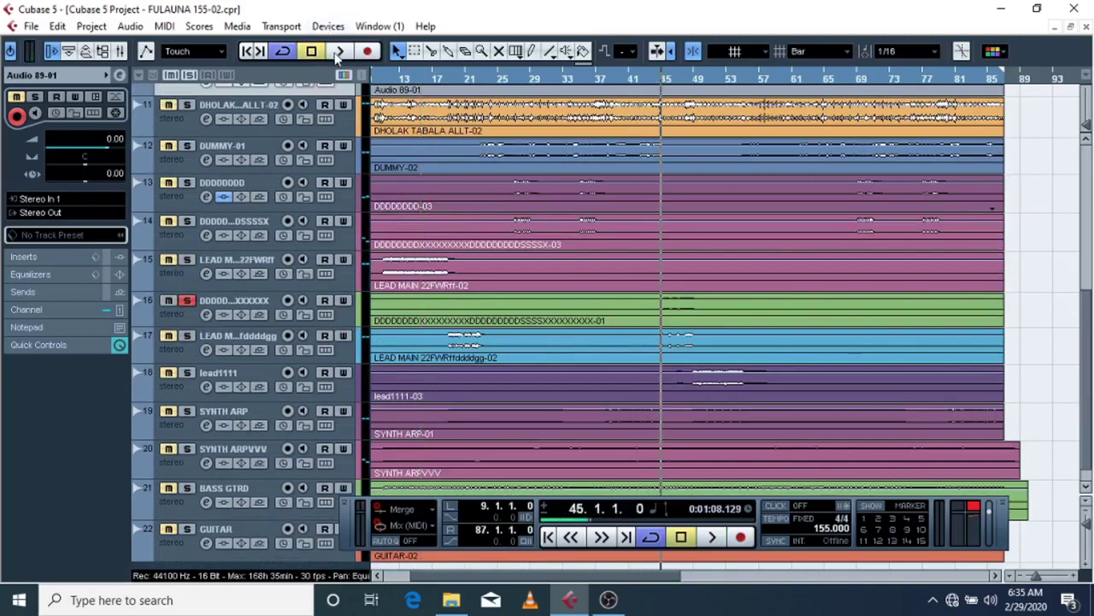
{"action": "left_click", "coordinate": [339, 51]}
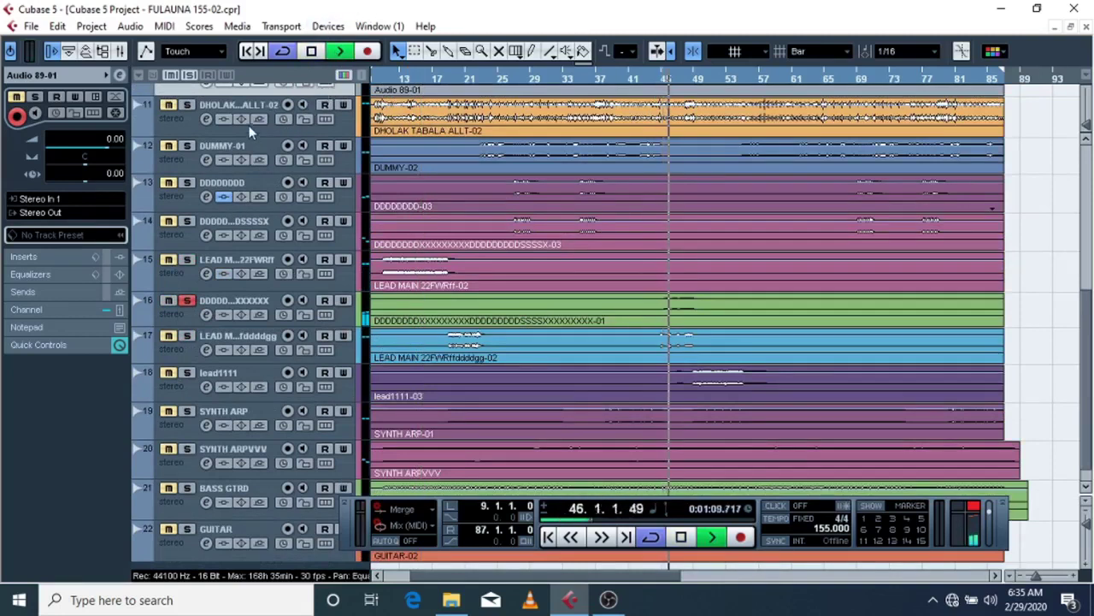
{"action": "left_click", "coordinate": [313, 51]}
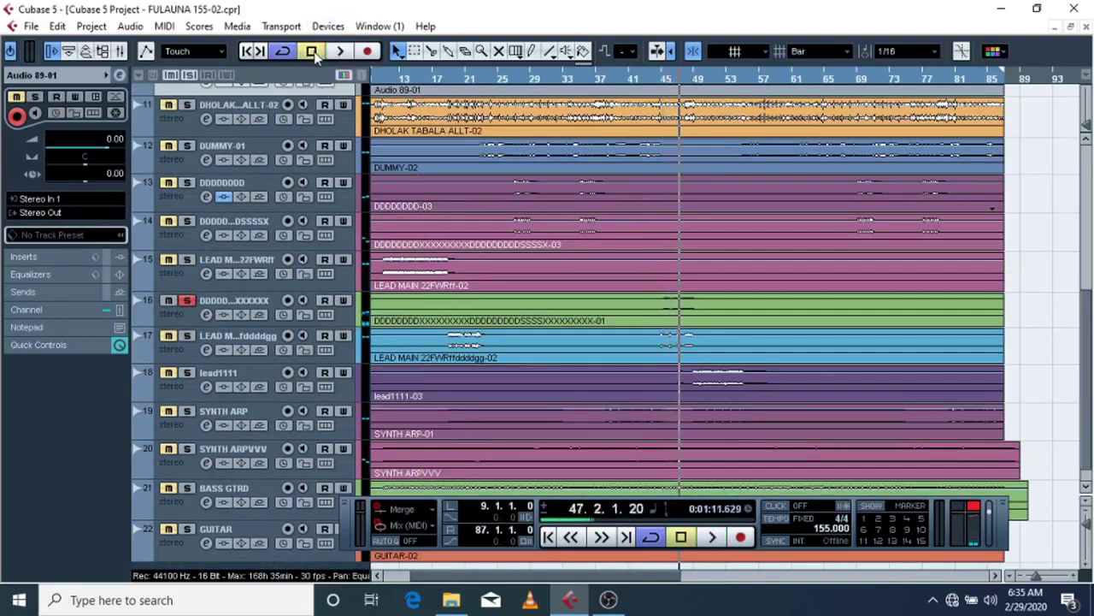
{"action": "left_click", "coordinate": [168, 301]}
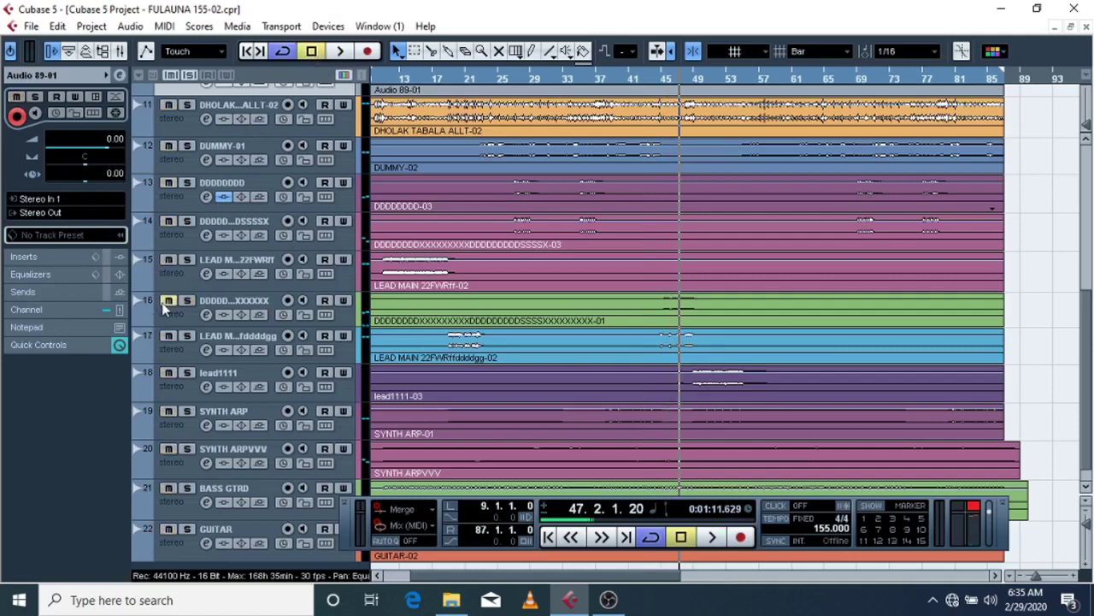
Step: Audition track 17 (LEAD MAIN 22FWRffddddgg) in solo from bar 20, stop playback and turn its solo off
{"action": "left_click", "coordinate": [188, 337]}
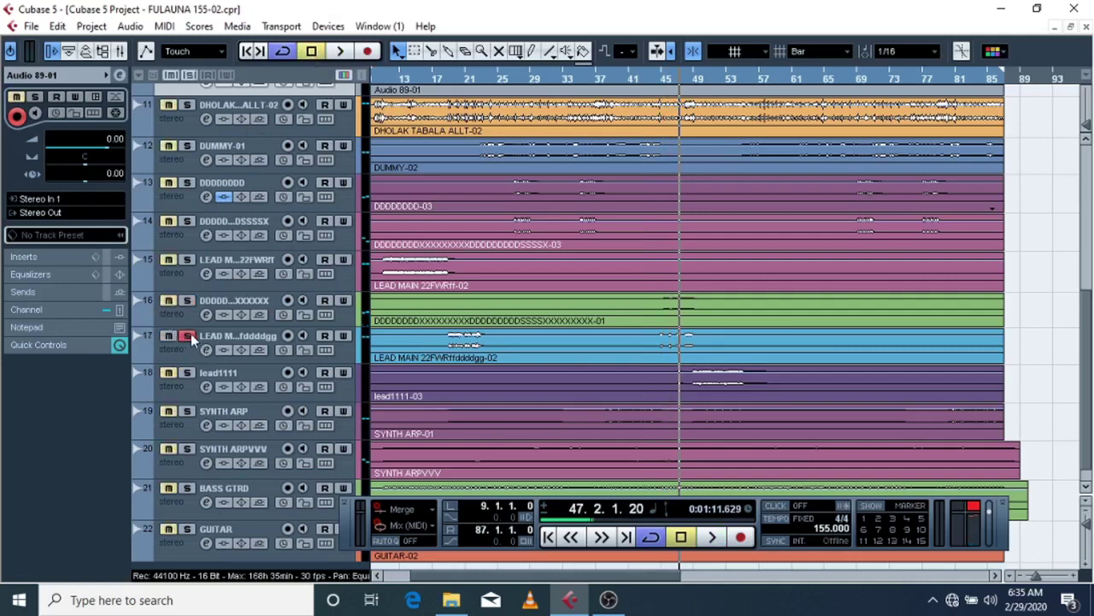
{"action": "left_click", "coordinate": [462, 90]}
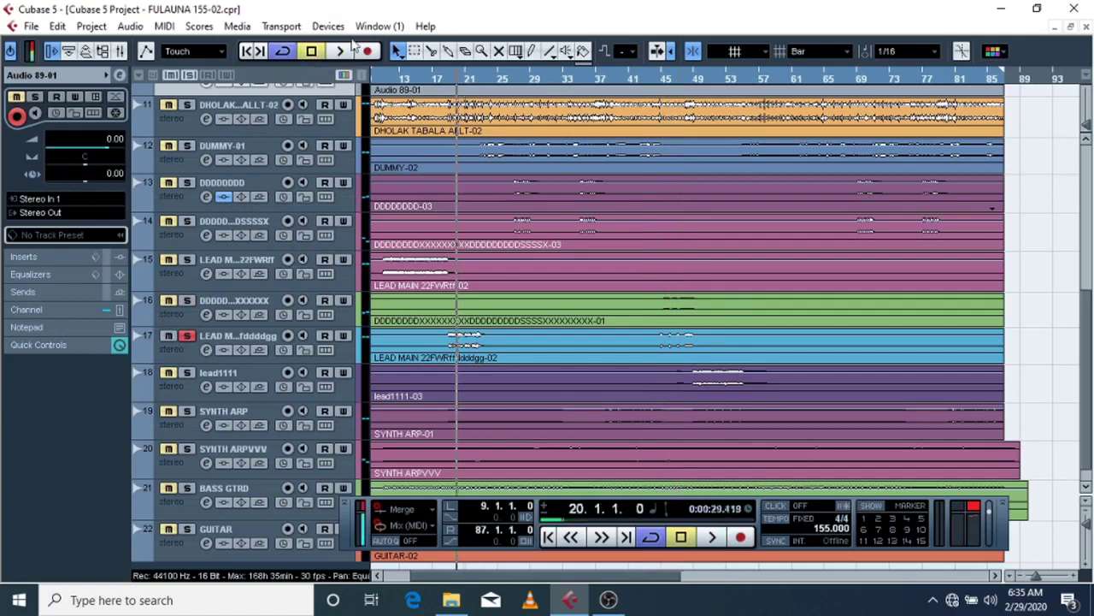
{"action": "left_click", "coordinate": [341, 52]}
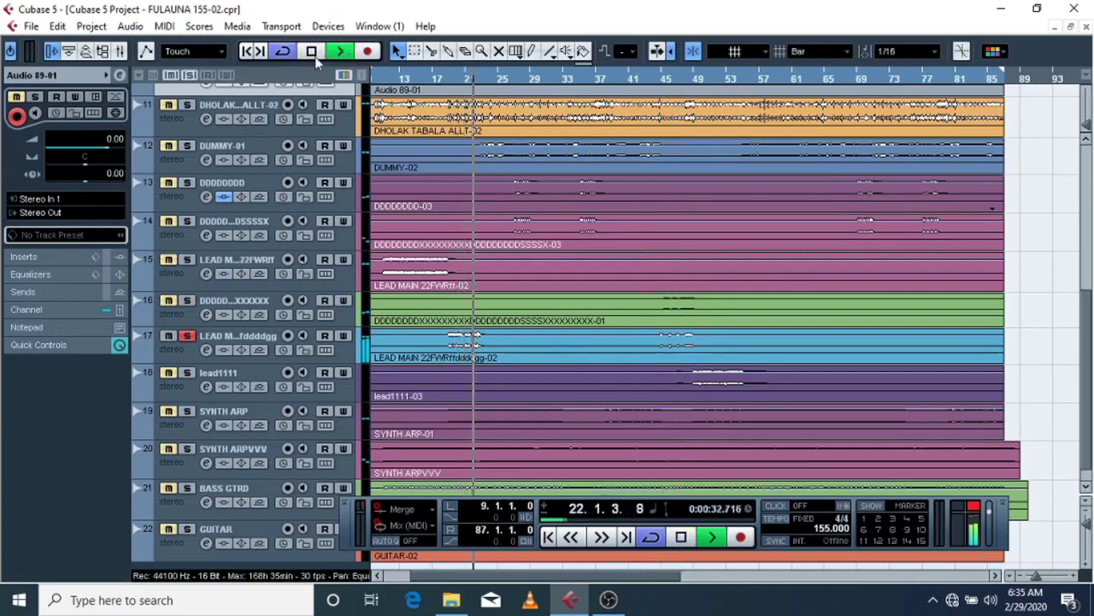
{"action": "left_click", "coordinate": [311, 51]}
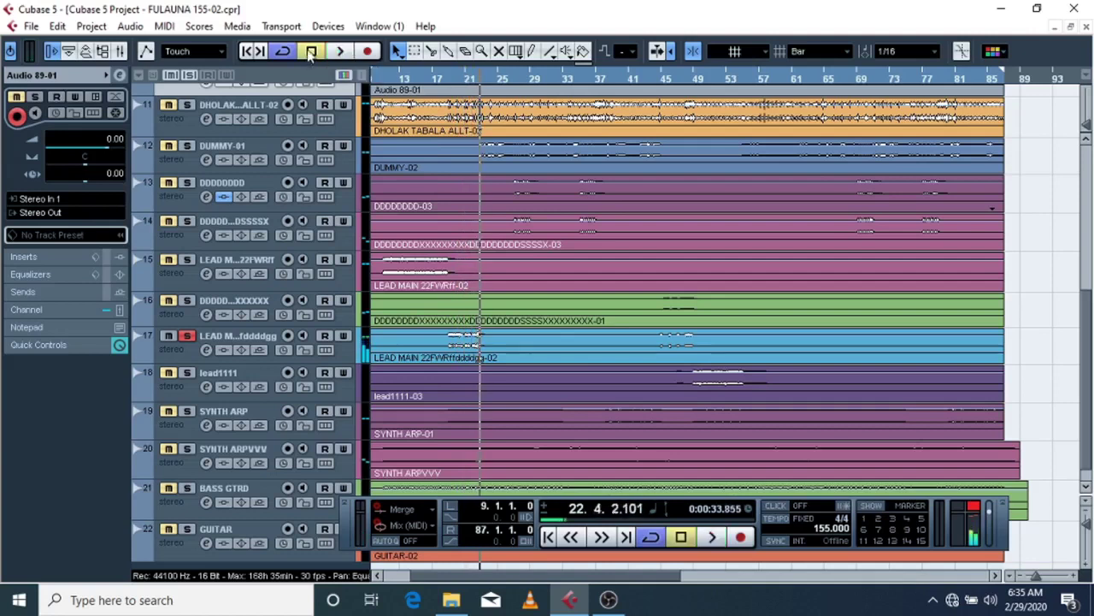
{"action": "left_click", "coordinate": [181, 336]}
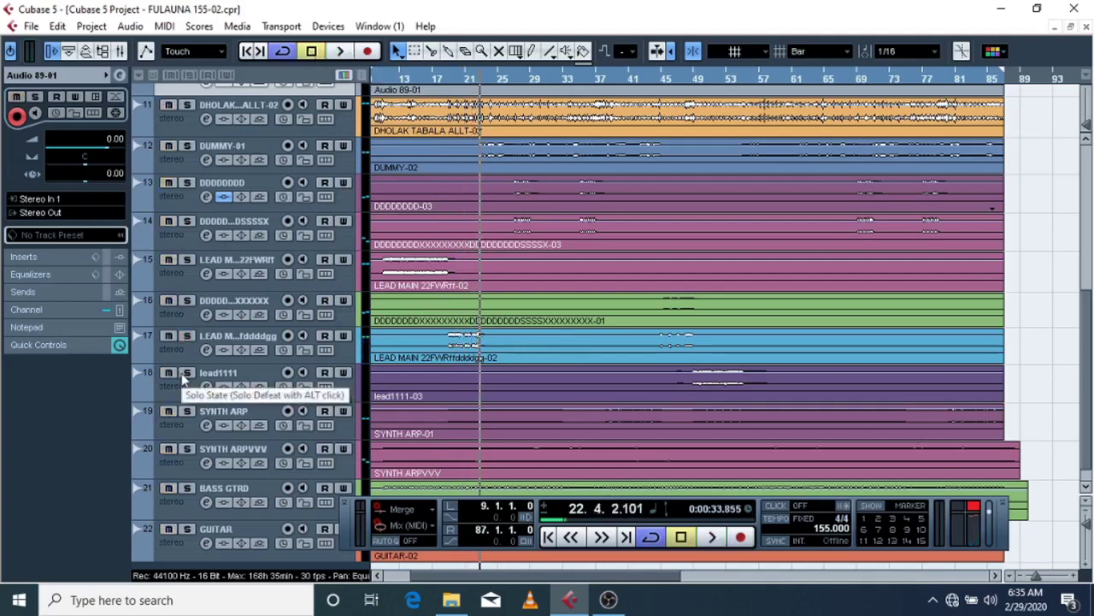
Step: Audition the lead1111 track in solo from bar 51, stop playback and turn its solo off
{"action": "left_click", "coordinate": [182, 374]}
{"action": "left_click", "coordinate": [707, 81]}
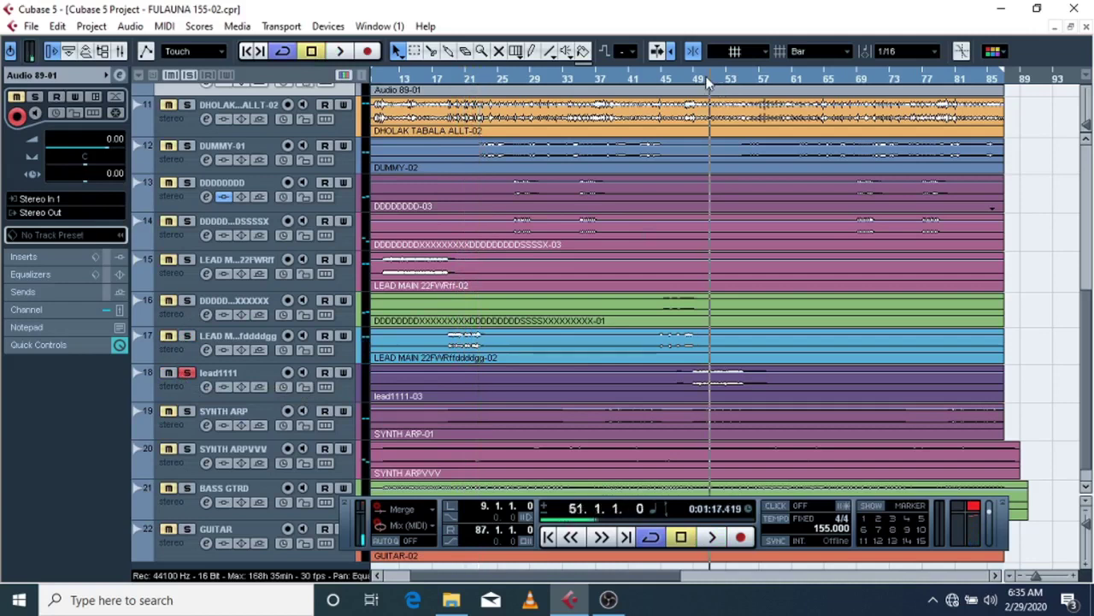
{"action": "left_click", "coordinate": [339, 53]}
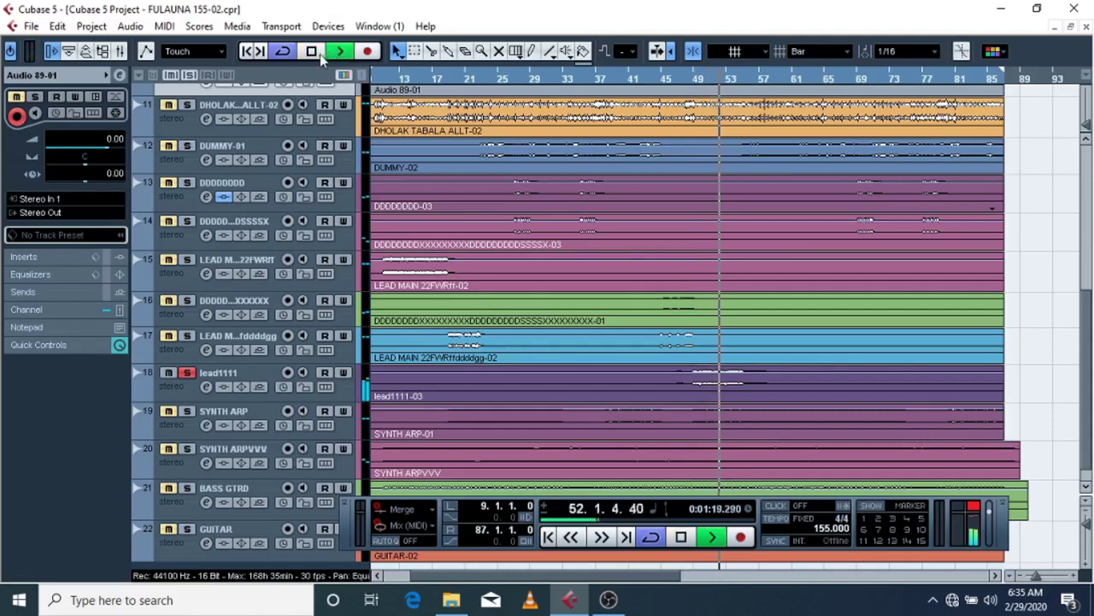
{"action": "left_click", "coordinate": [312, 53]}
{"action": "scroll", "coordinate": [218, 274], "scroll_direction": "down", "scroll_amount": 1}
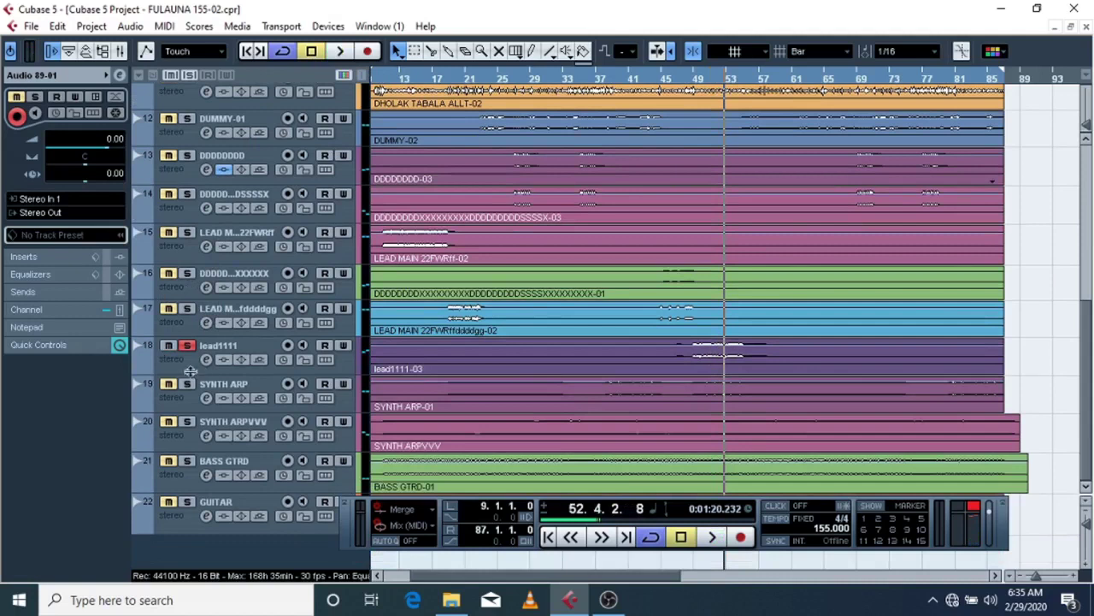
{"action": "left_click", "coordinate": [187, 346]}
Step: Audition the SYNTH ARP track in solo from about bar 38, stop playback and turn its solo off
{"action": "left_click", "coordinate": [187, 384]}
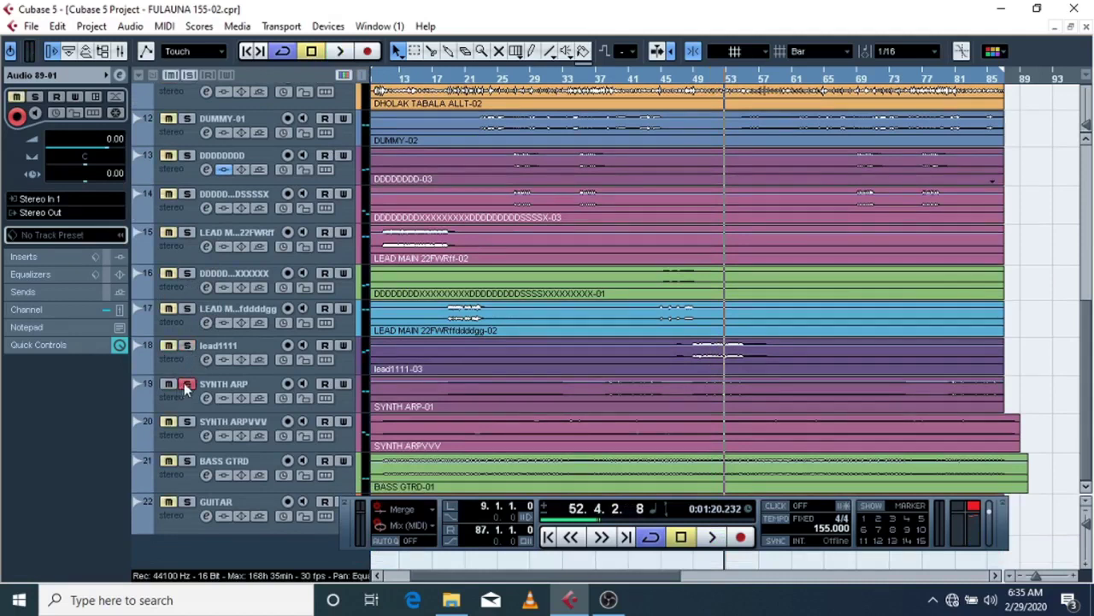
{"action": "left_click", "coordinate": [612, 92]}
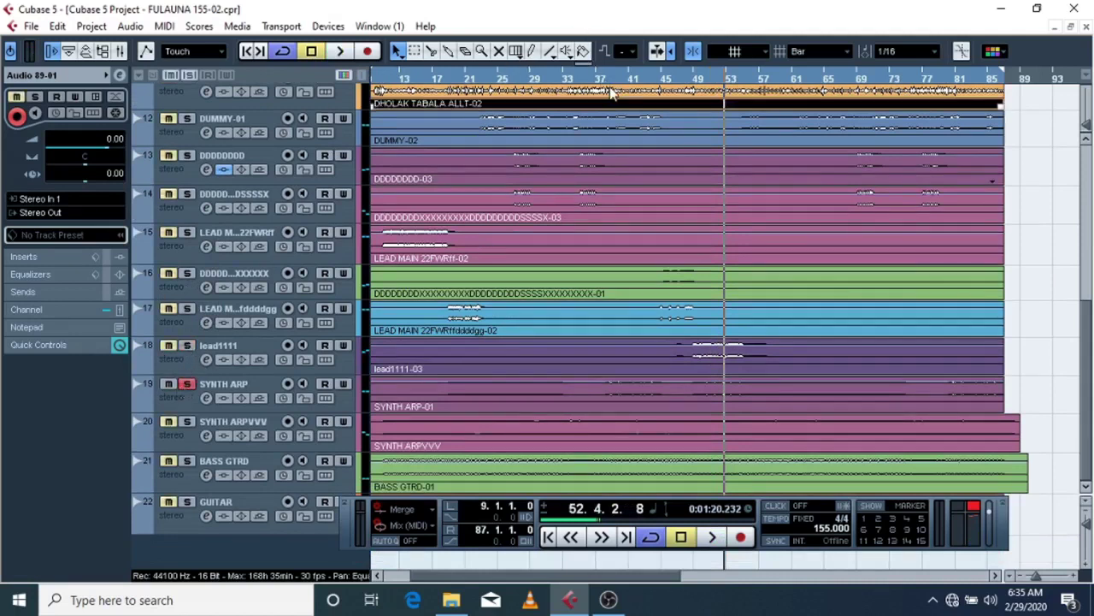
{"action": "left_click", "coordinate": [605, 79]}
{"action": "left_click", "coordinate": [341, 51]}
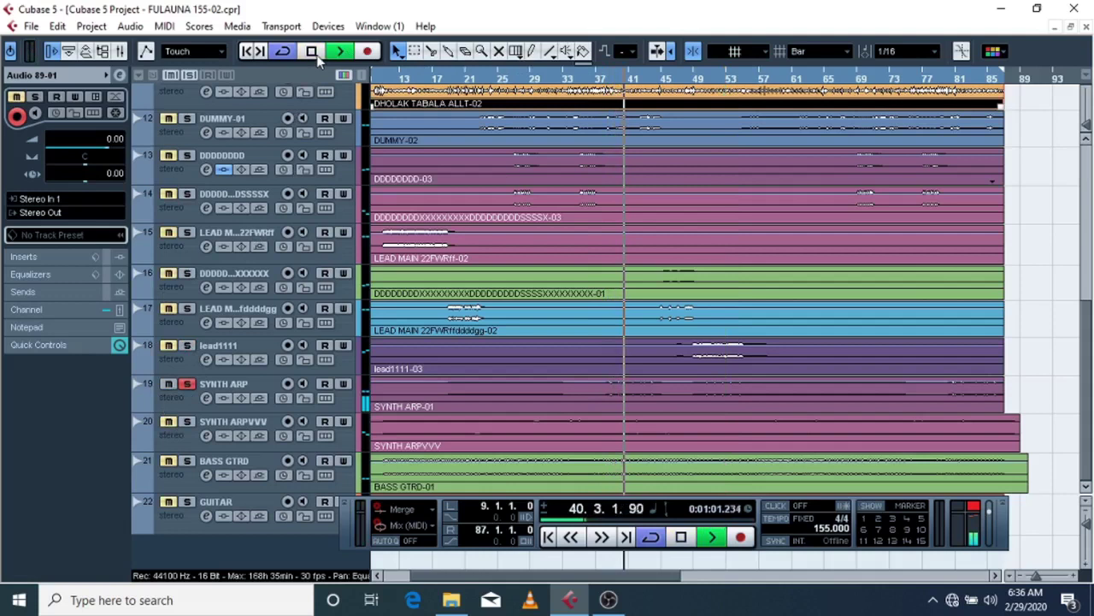
{"action": "key", "text": "space"}
{"action": "left_click", "coordinate": [187, 387]}
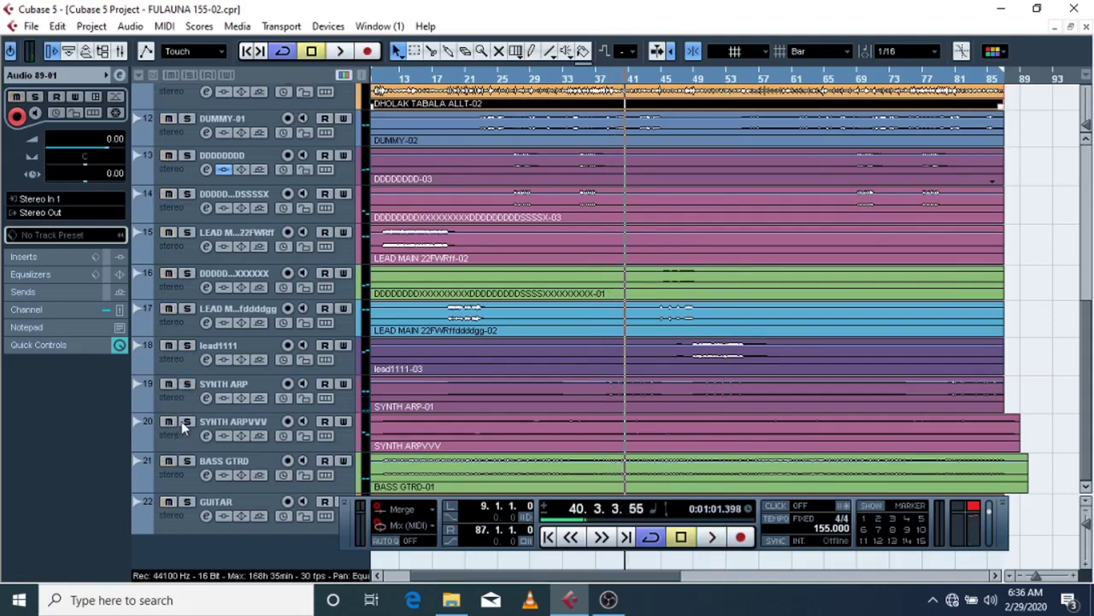
Step: Audition the SYNTH ARPVVV track in solo from about bar 40, stop playback and turn its solo off
{"action": "left_click", "coordinate": [185, 422]}
{"action": "left_click", "coordinate": [341, 53]}
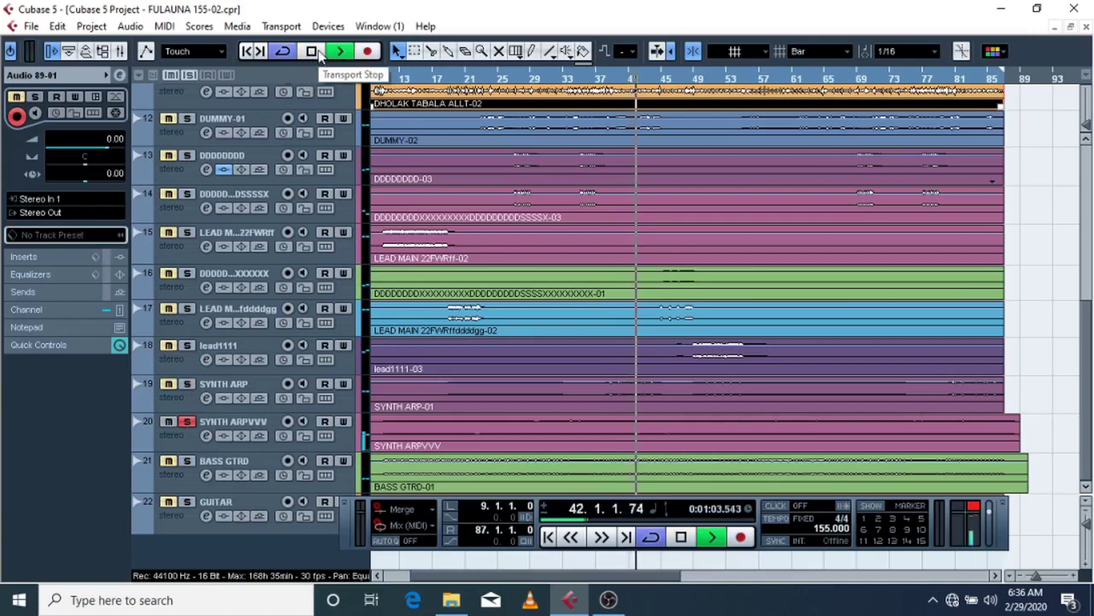
{"action": "left_click", "coordinate": [314, 52]}
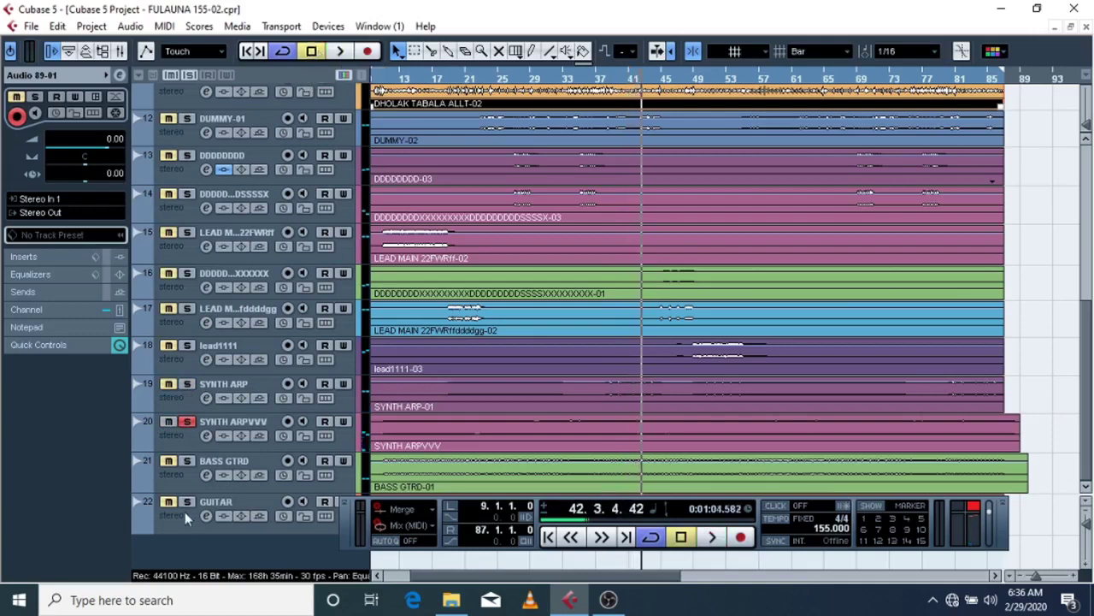
{"action": "left_click", "coordinate": [187, 421]}
Step: Solo the BASS GTRD track, audition it from about bar 42 and stop playback
{"action": "left_click", "coordinate": [187, 461]}
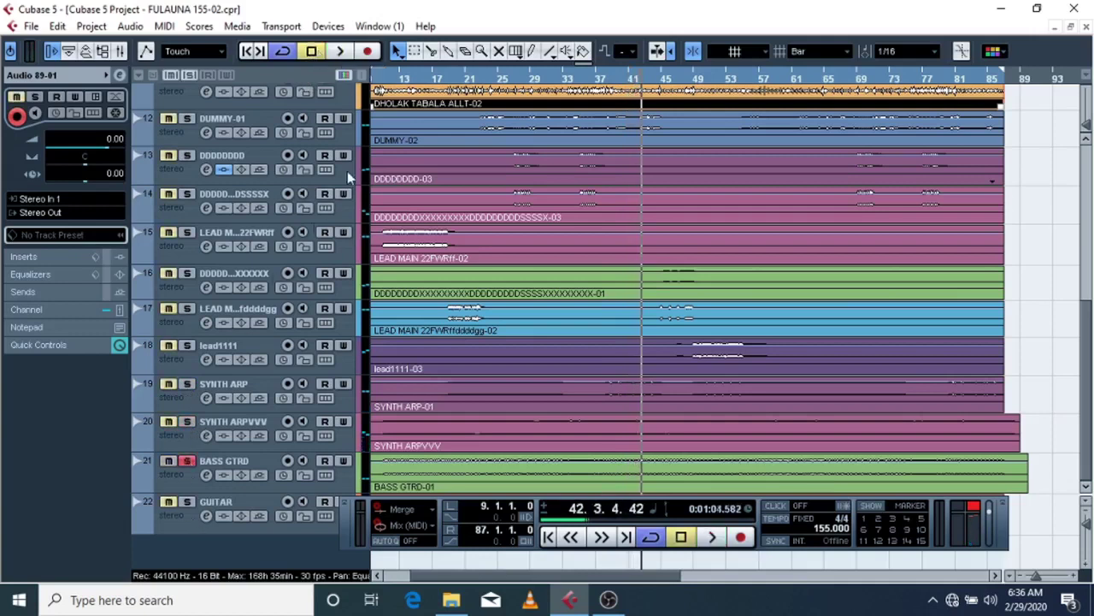
{"action": "left_click", "coordinate": [340, 51]}
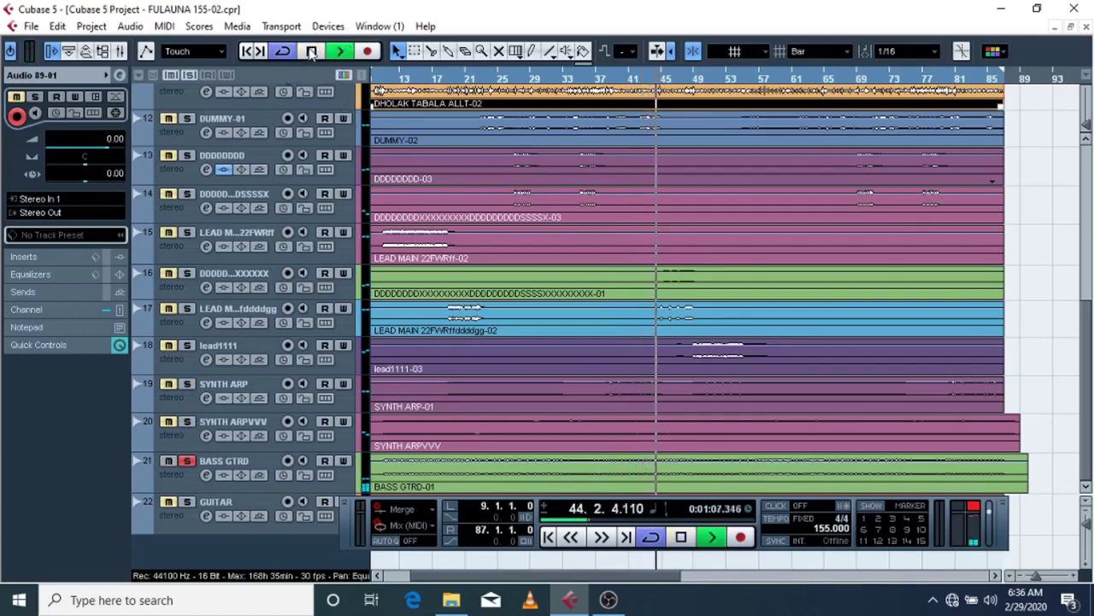
{"action": "key", "text": "space"}
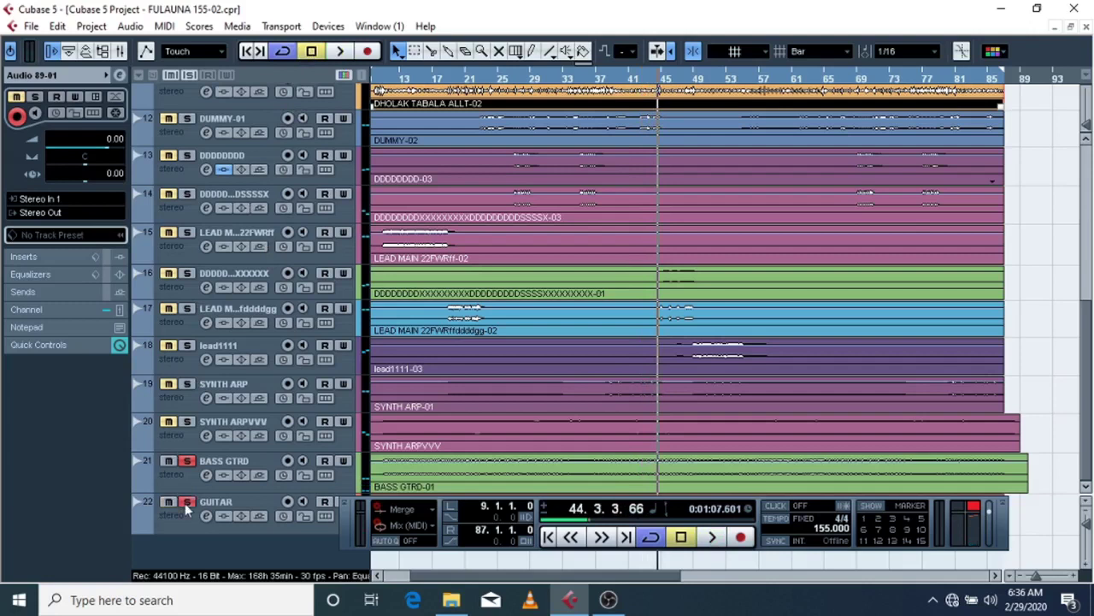
Step: Play BASS GTRD and GUITAR soloed together, turn both solos off during playback to hear the full mix, and stop
{"action": "left_click", "coordinate": [340, 51]}
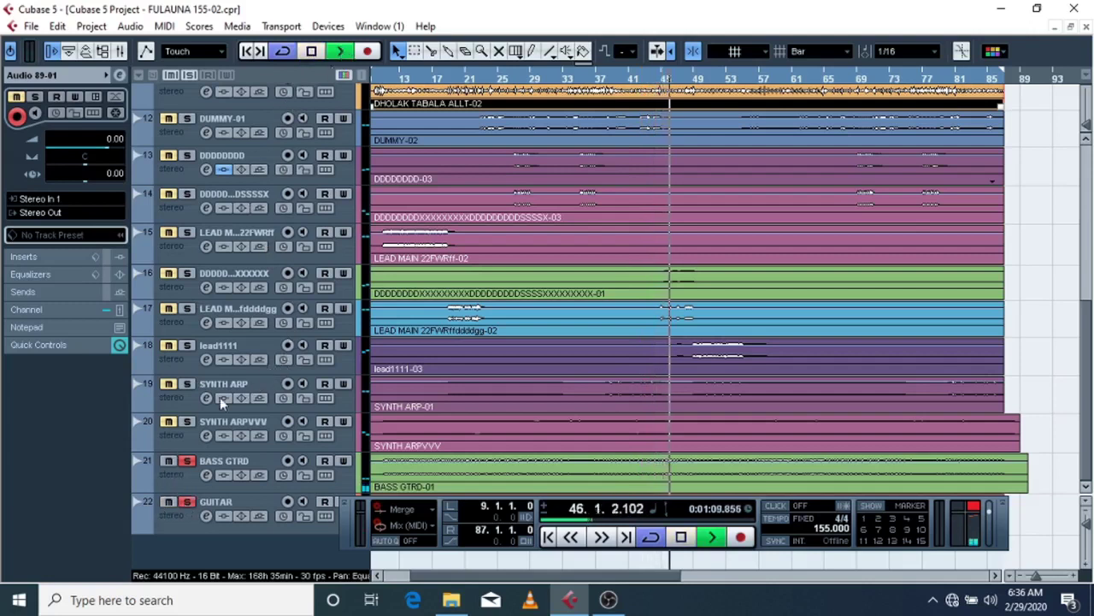
{"action": "left_click", "coordinate": [187, 462]}
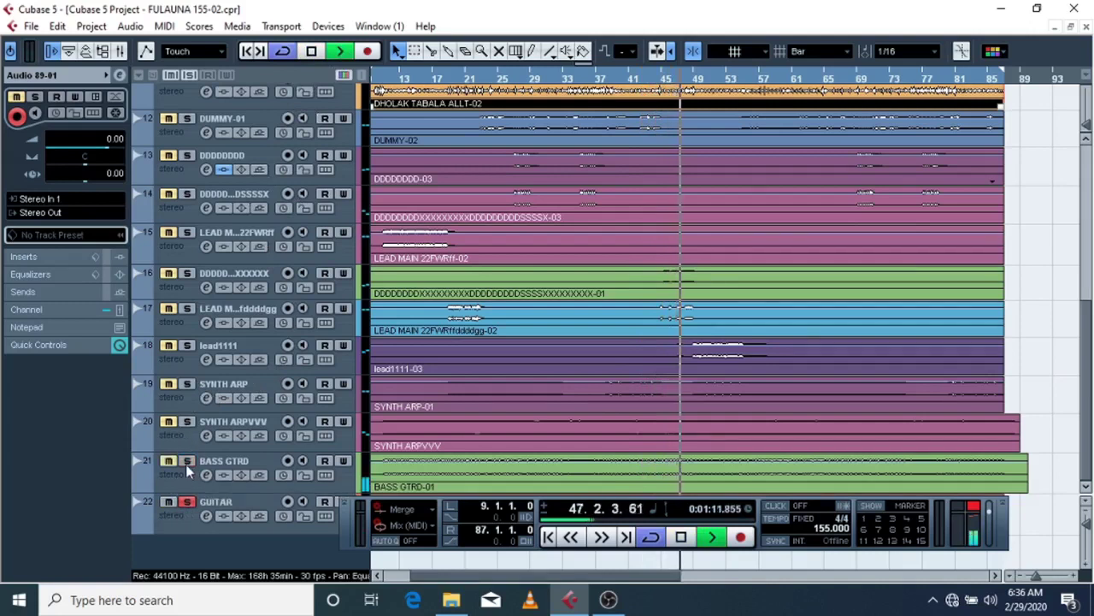
{"action": "left_click", "coordinate": [187, 502]}
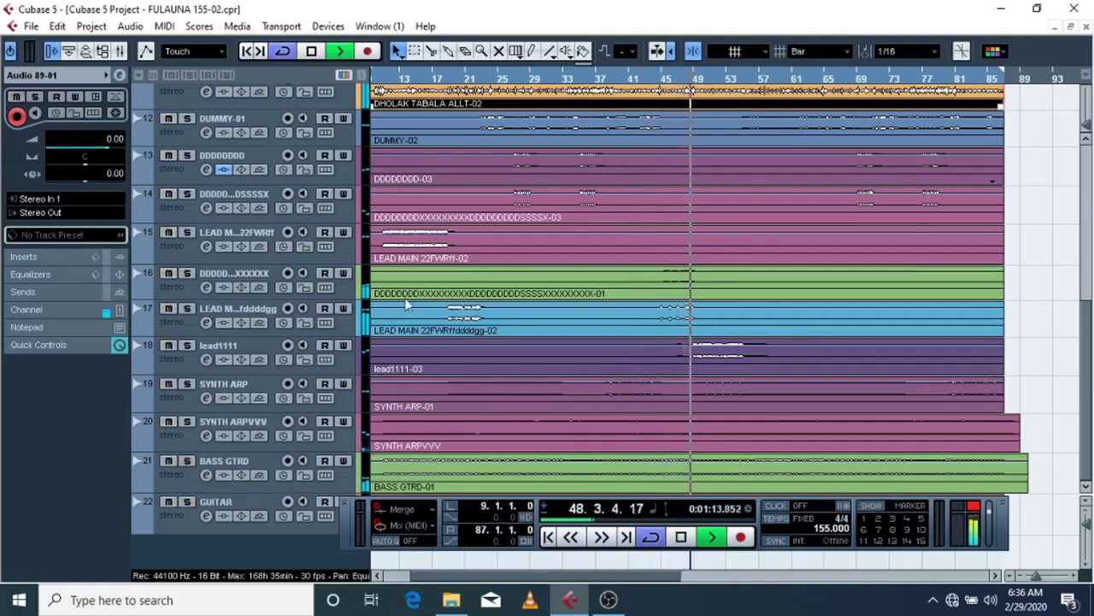
{"action": "scroll", "coordinate": [419, 292], "scroll_direction": "up", "scroll_amount": 10}
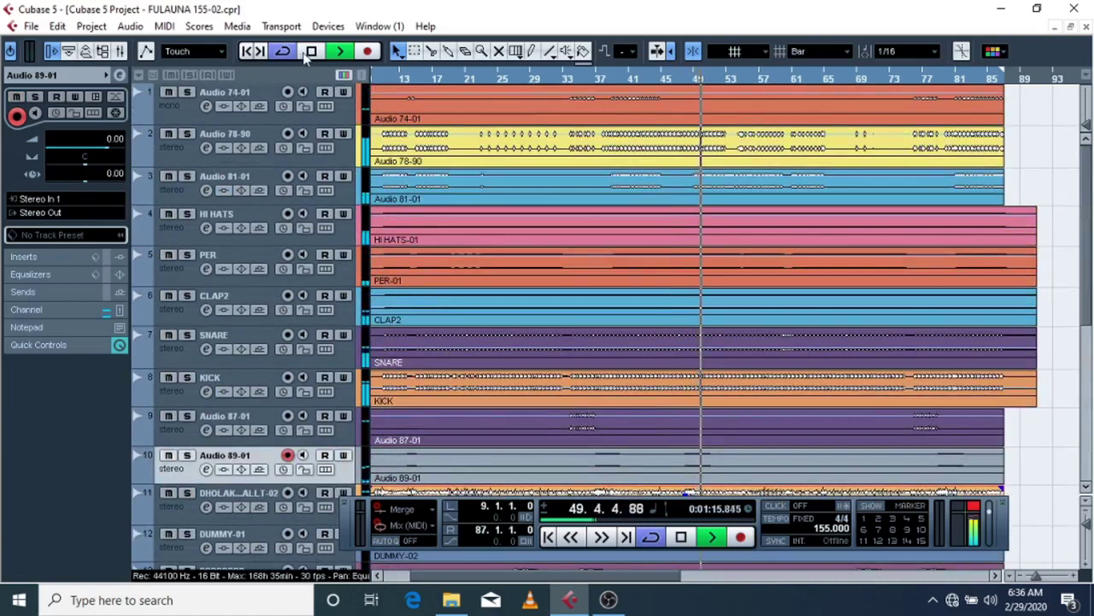
{"action": "key", "text": "space"}
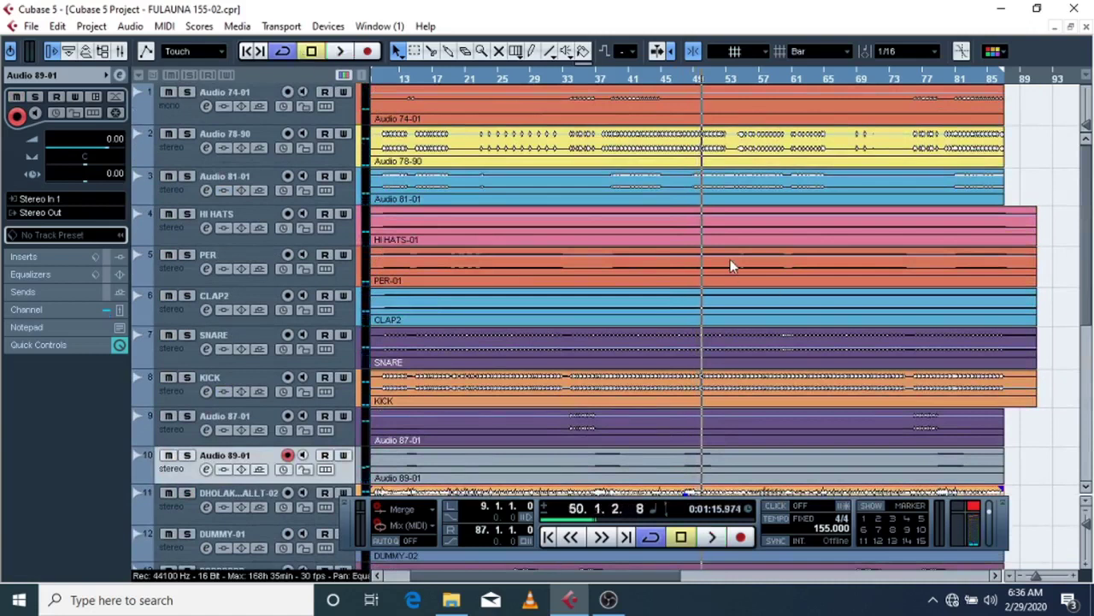
Step: Solo track 15 (LEAD MAIN 22FWRff), audition it from bar 11 and stop playback
{"action": "scroll", "coordinate": [654, 351], "scroll_direction": "down", "scroll_amount": 10}
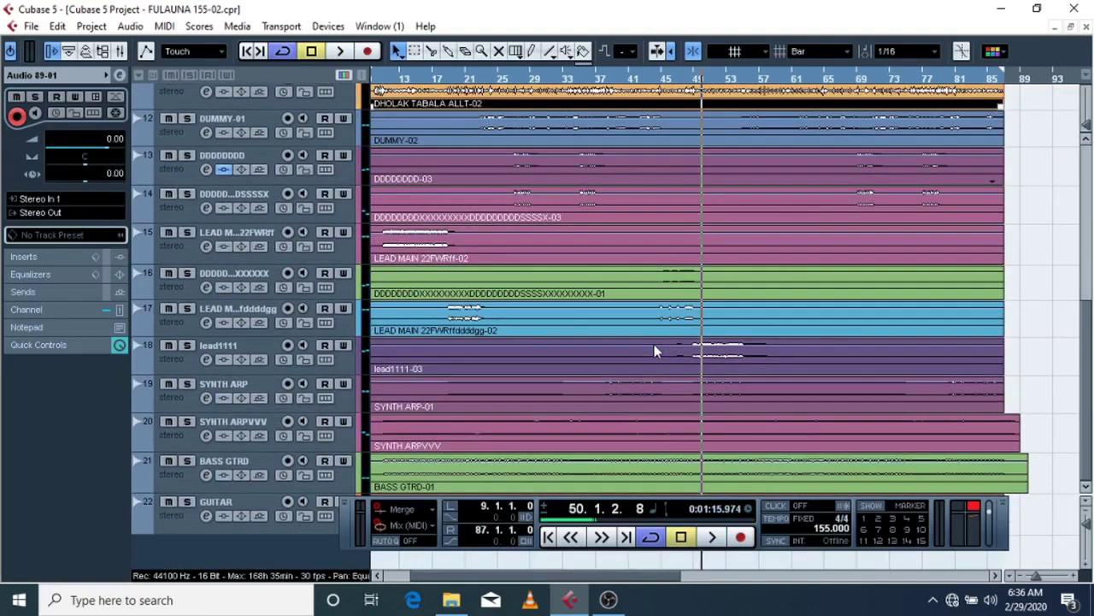
{"action": "left_click", "coordinate": [182, 233]}
{"action": "left_click", "coordinate": [387, 83]}
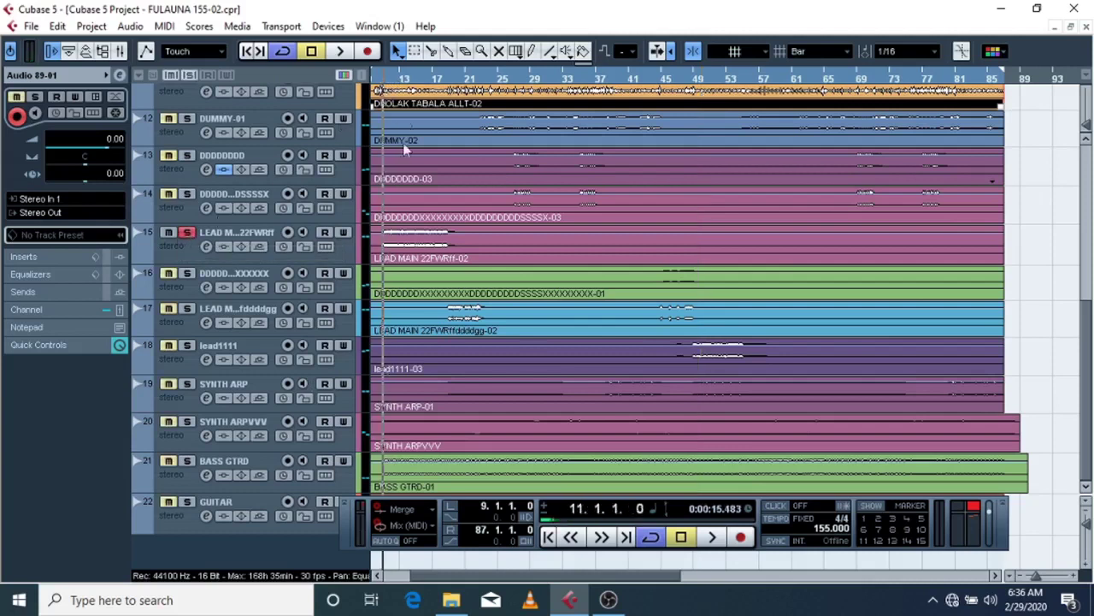
{"action": "left_click", "coordinate": [341, 51]}
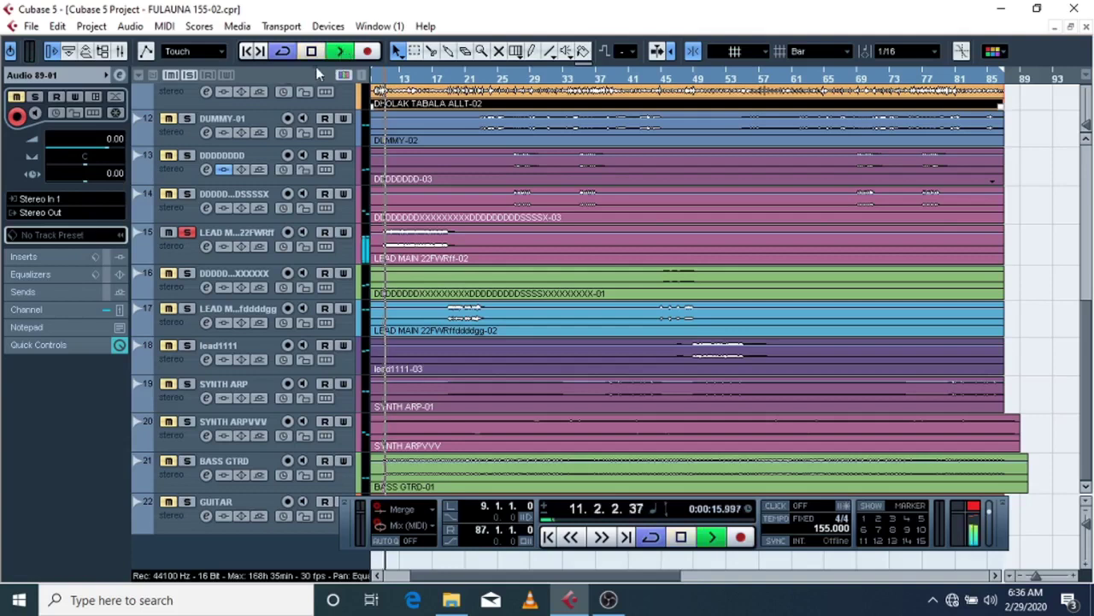
{"action": "left_click", "coordinate": [311, 51]}
Step: Analyse the LEAD MAIN 22FWRff-02 event with VariAudio Pitch & Warp, extract its melody as MIDI and close the Sample Editor
{"action": "left_click", "coordinate": [185, 259]}
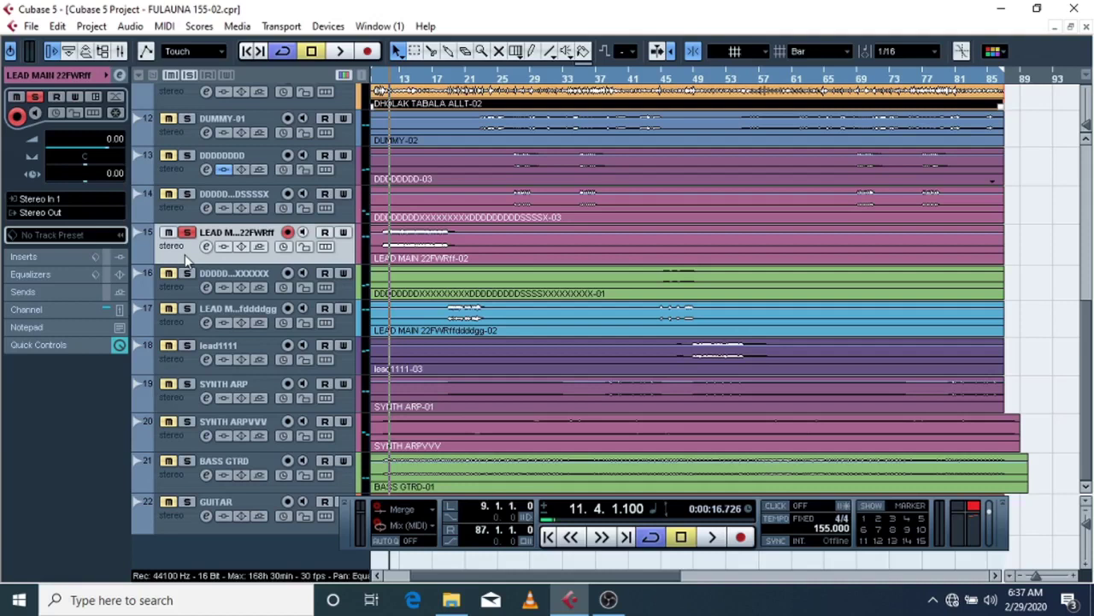
{"action": "double_click", "coordinate": [407, 238]}
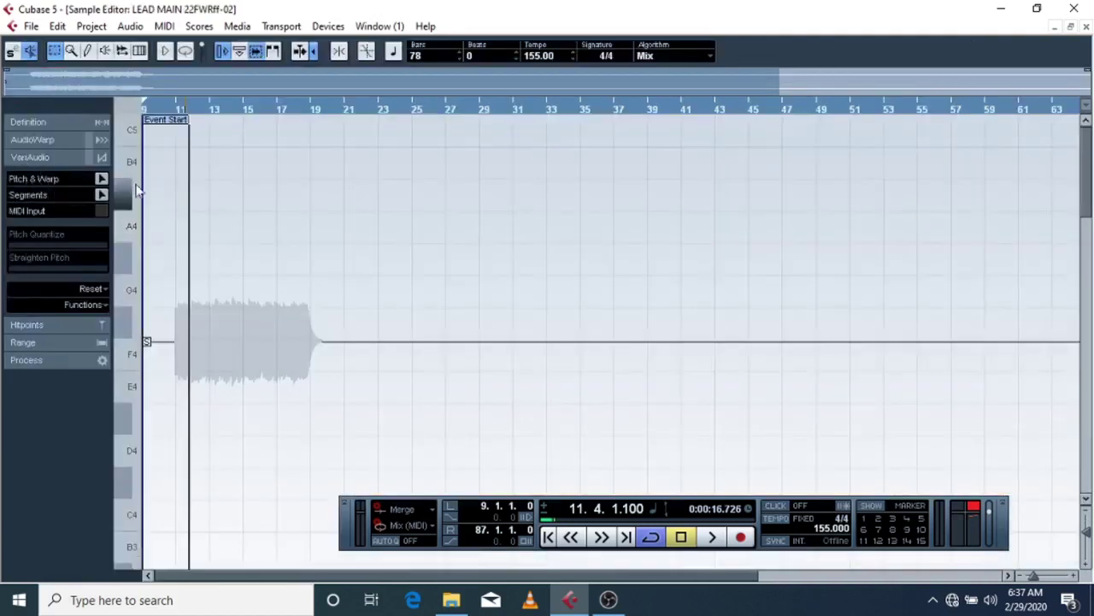
{"action": "left_click", "coordinate": [101, 178]}
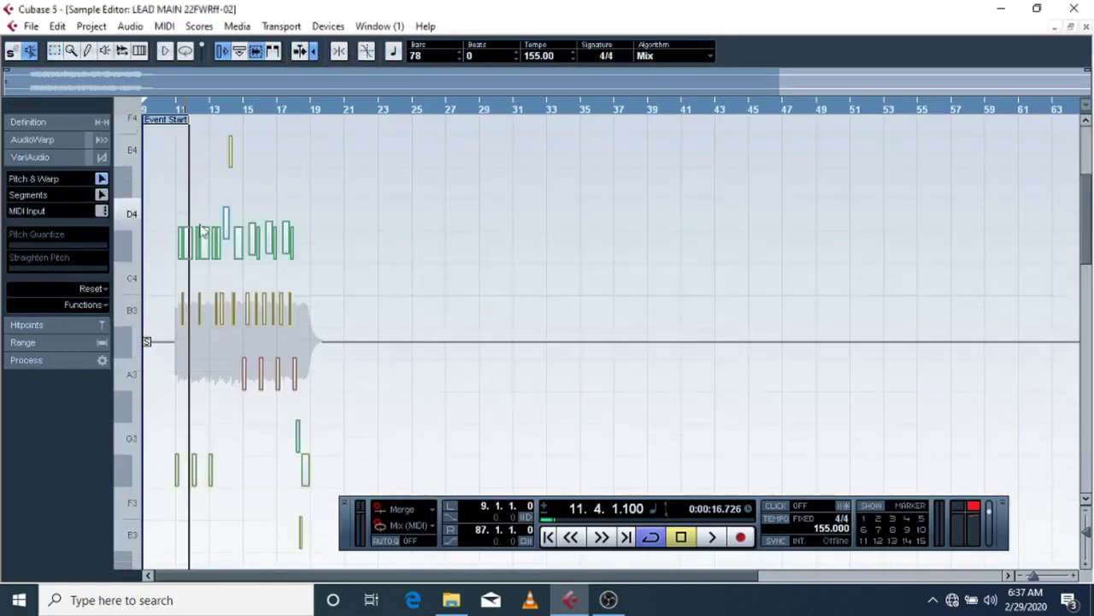
{"action": "left_click", "coordinate": [78, 306]}
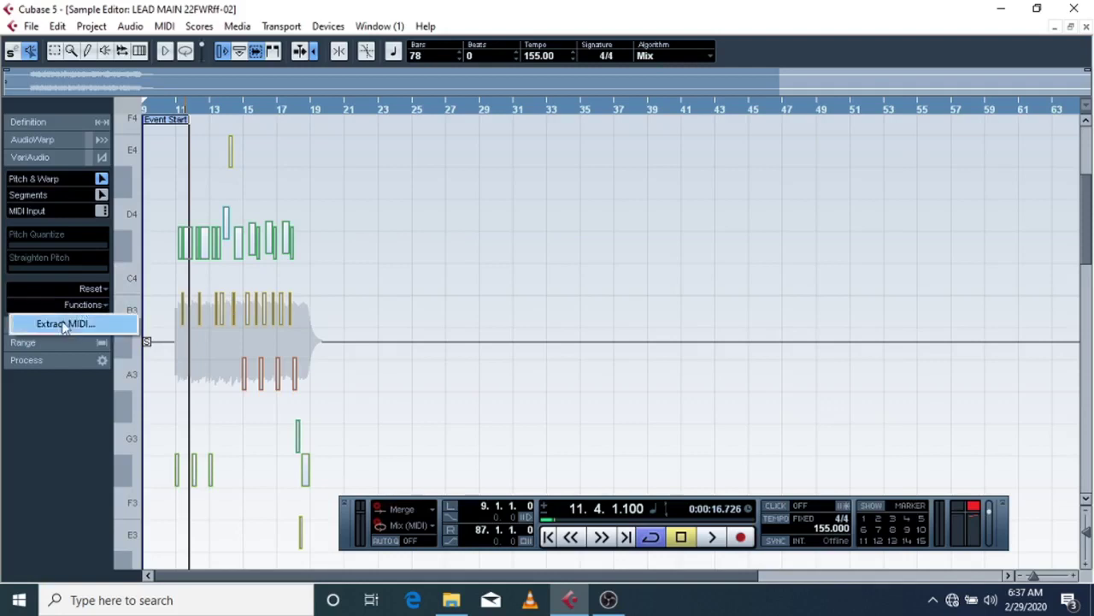
{"action": "left_click", "coordinate": [64, 324]}
{"action": "left_click", "coordinate": [655, 373]}
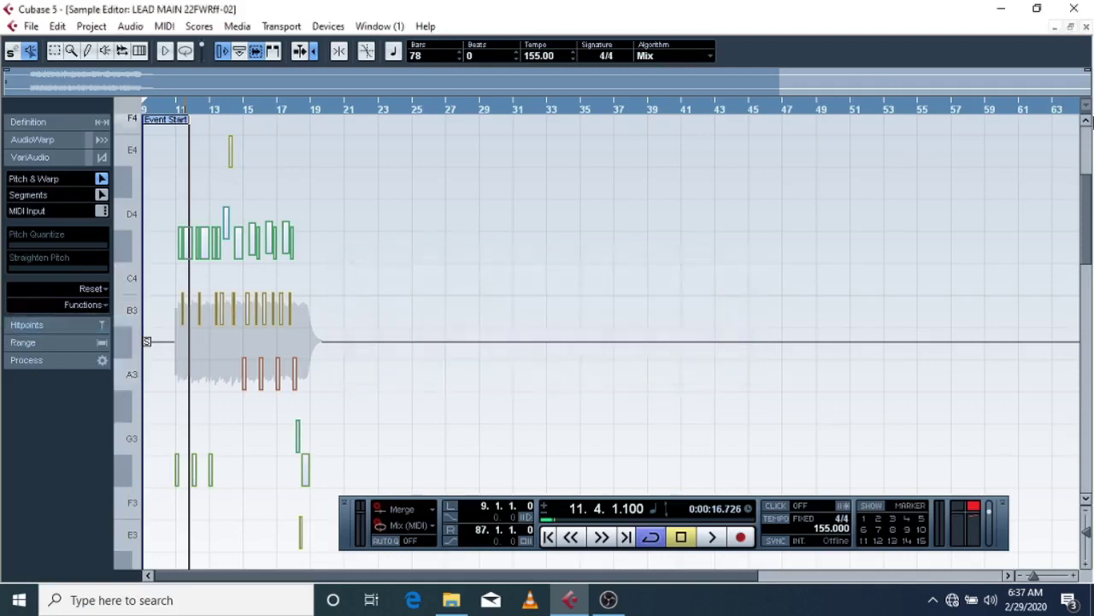
{"action": "left_click", "coordinate": [1085, 28]}
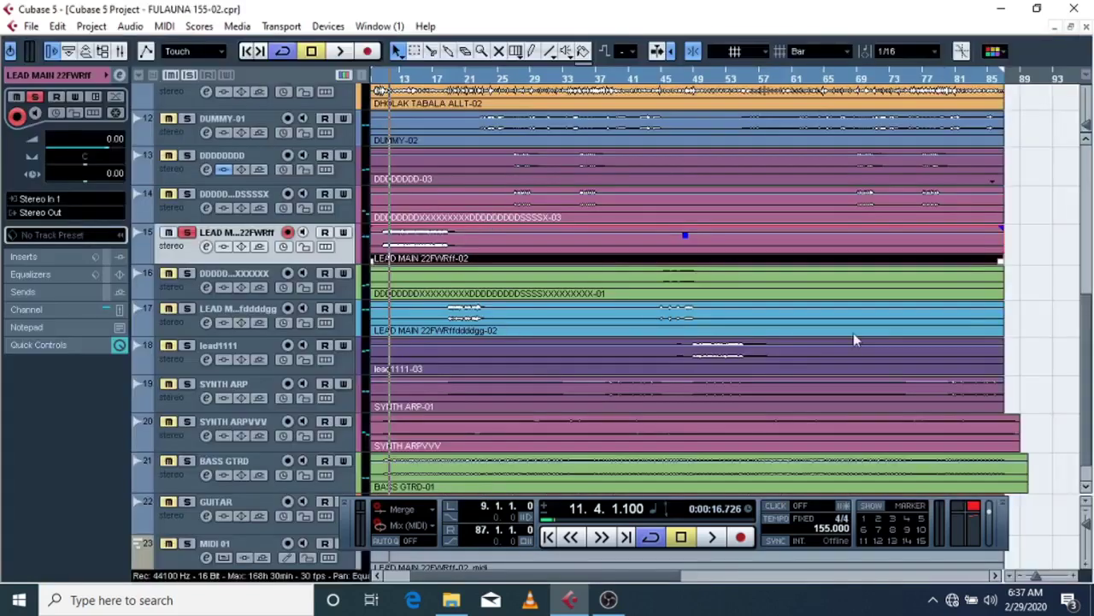
Step: Turn off the solo on track 15 (LEAD MAIN 22FWRff), leaving the track unmuted
{"action": "key", "text": "s"}
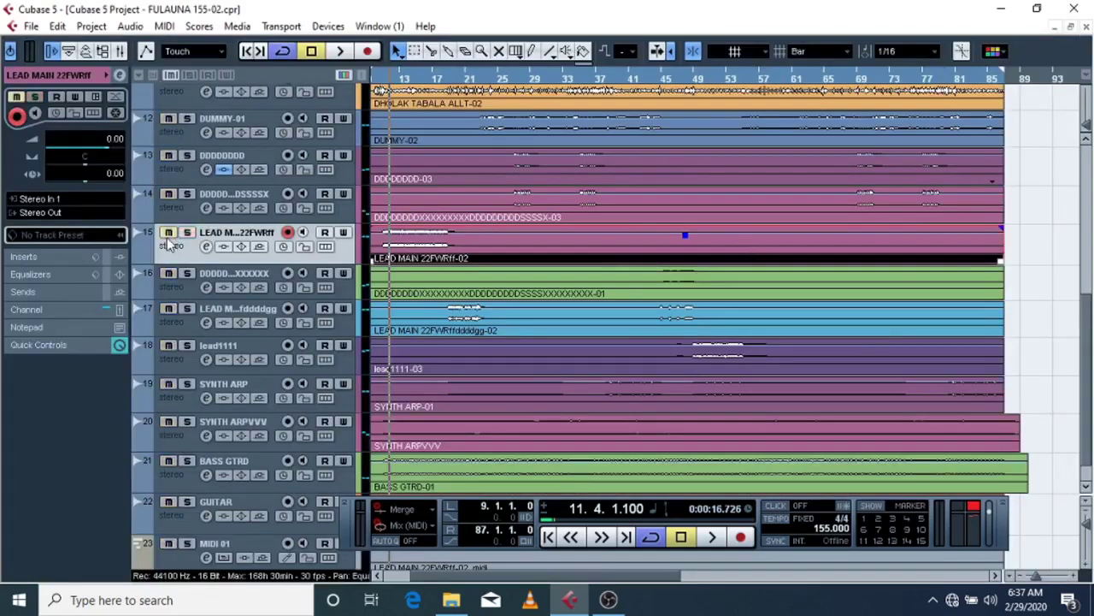
{"action": "left_click", "coordinate": [183, 237]}
{"action": "left_click", "coordinate": [183, 237]}
{"action": "left_click", "coordinate": [183, 237]}
{"action": "left_click", "coordinate": [183, 237]}
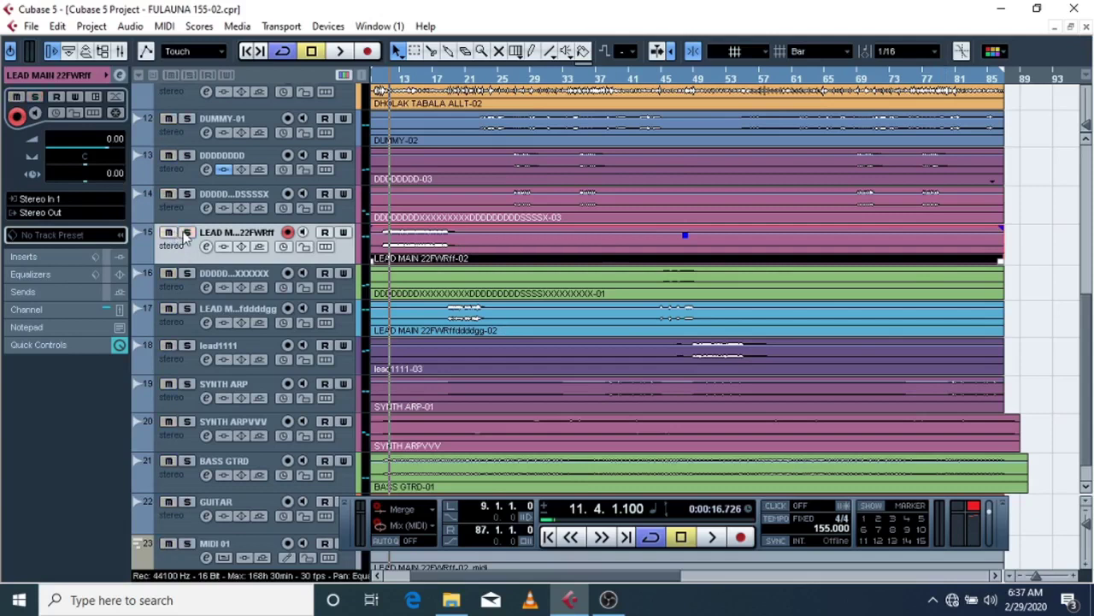
Step: Select the MIDI 01 track and move the floating transport panel off its event
{"action": "scroll", "coordinate": [180, 370], "scroll_direction": "down", "scroll_amount": 1}
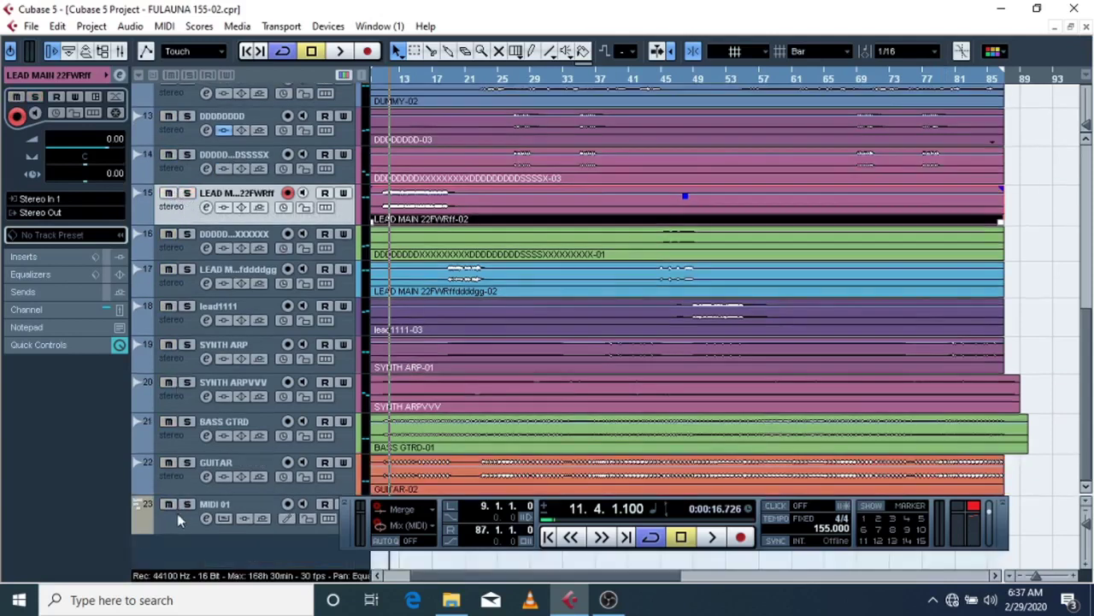
{"action": "left_click", "coordinate": [177, 513]}
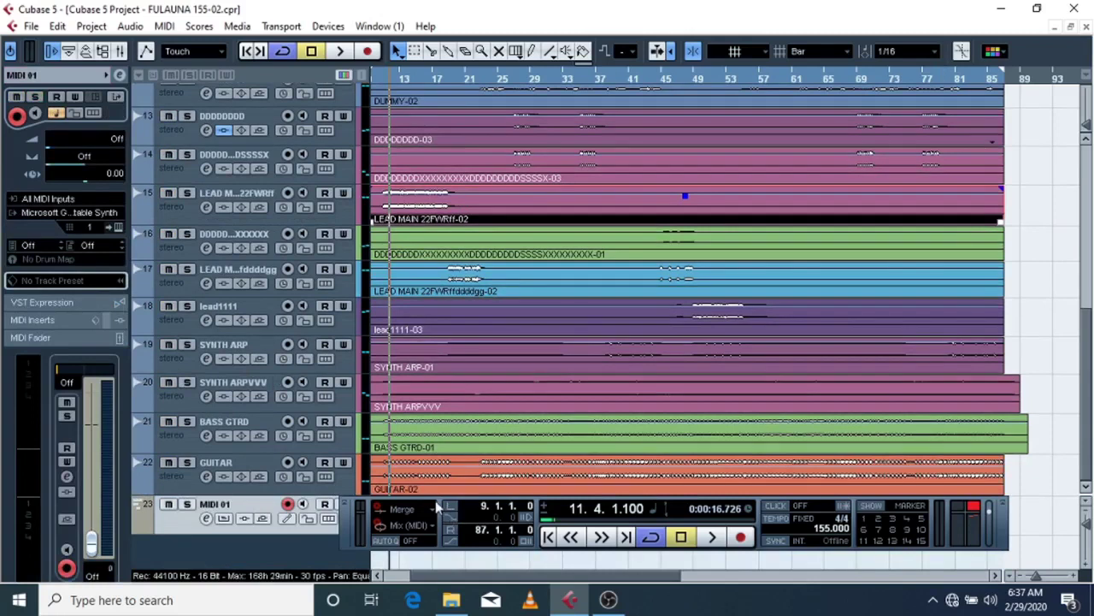
{"action": "left_click_drag", "start_coordinate": [442, 505], "coordinate": [437, 569]}
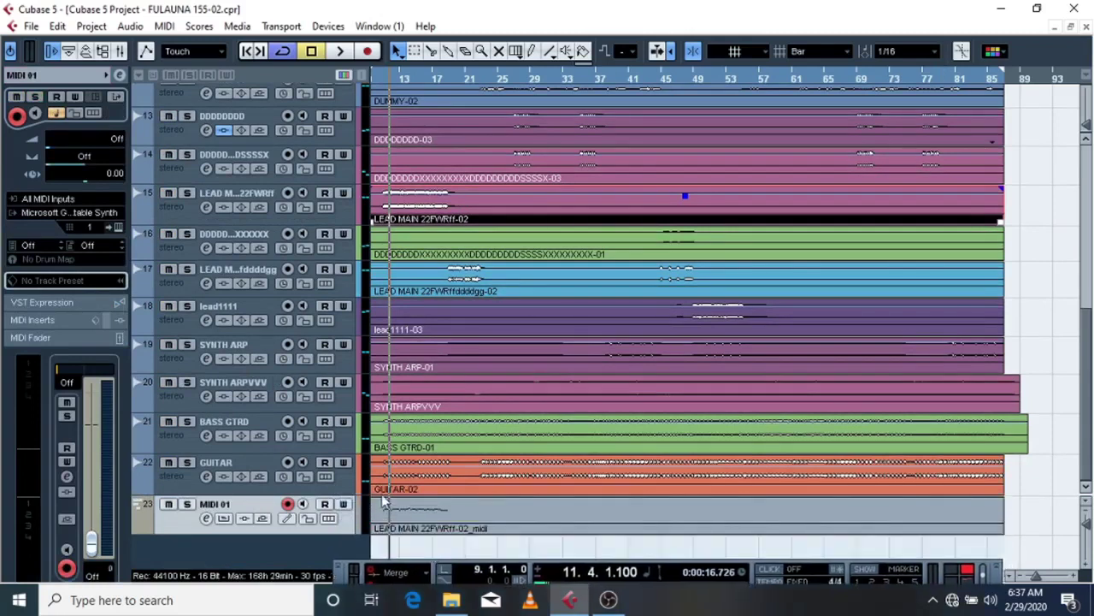
Step: Solo MIDI 01, play the extracted melody from about bar 11, move the transport panel over the toolbar and stop playback
{"action": "left_click", "coordinate": [186, 505]}
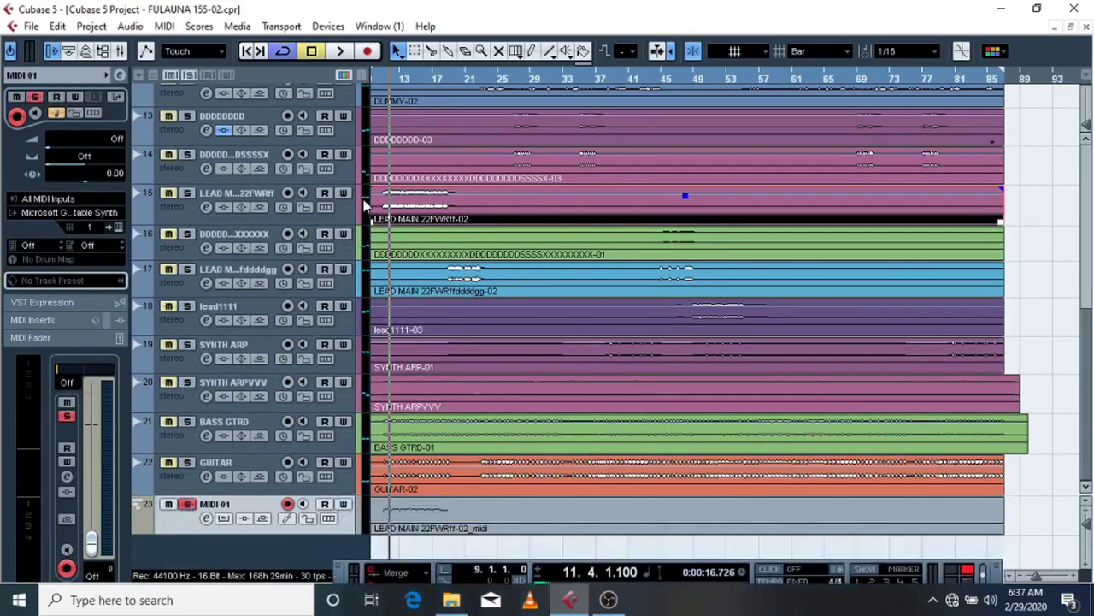
{"action": "left_click", "coordinate": [340, 51]}
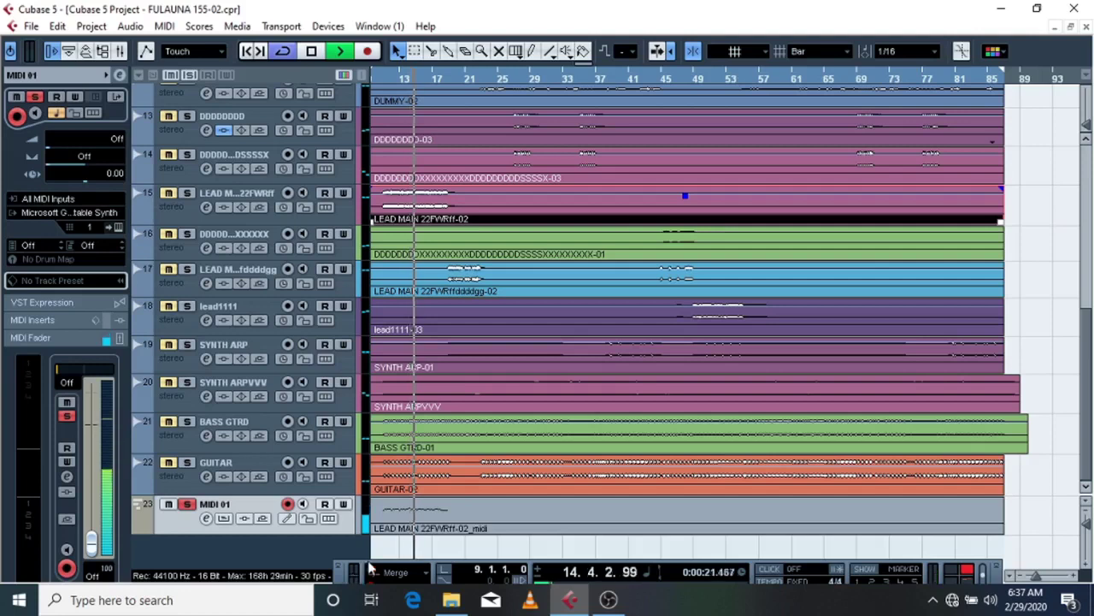
{"action": "left_click_drag", "start_coordinate": [369, 566], "coordinate": [492, 81]}
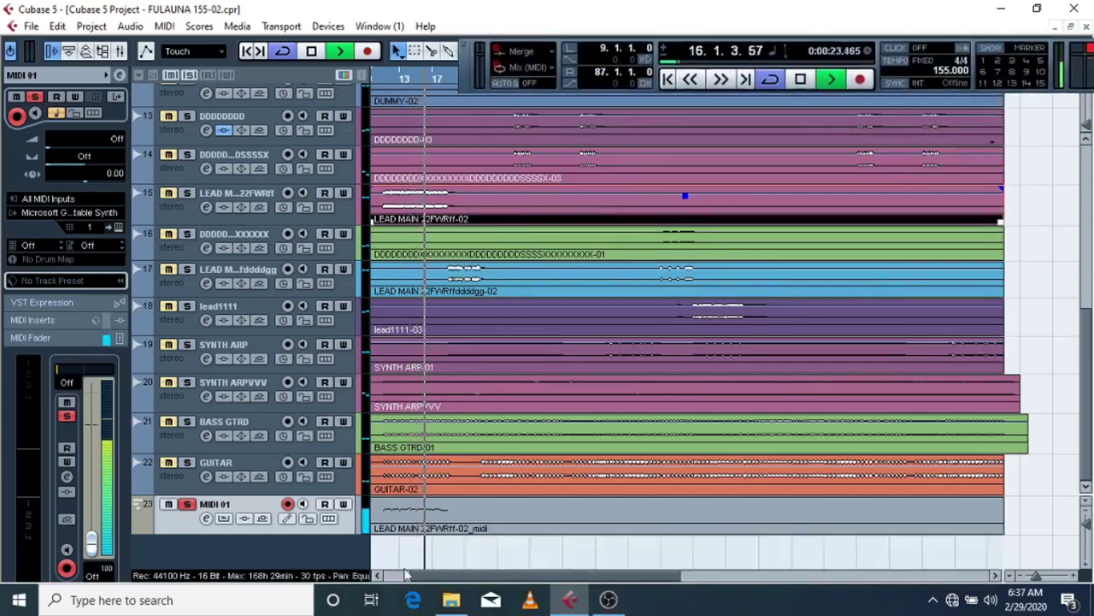
{"action": "left_click_drag", "start_coordinate": [427, 576], "coordinate": [413, 575]}
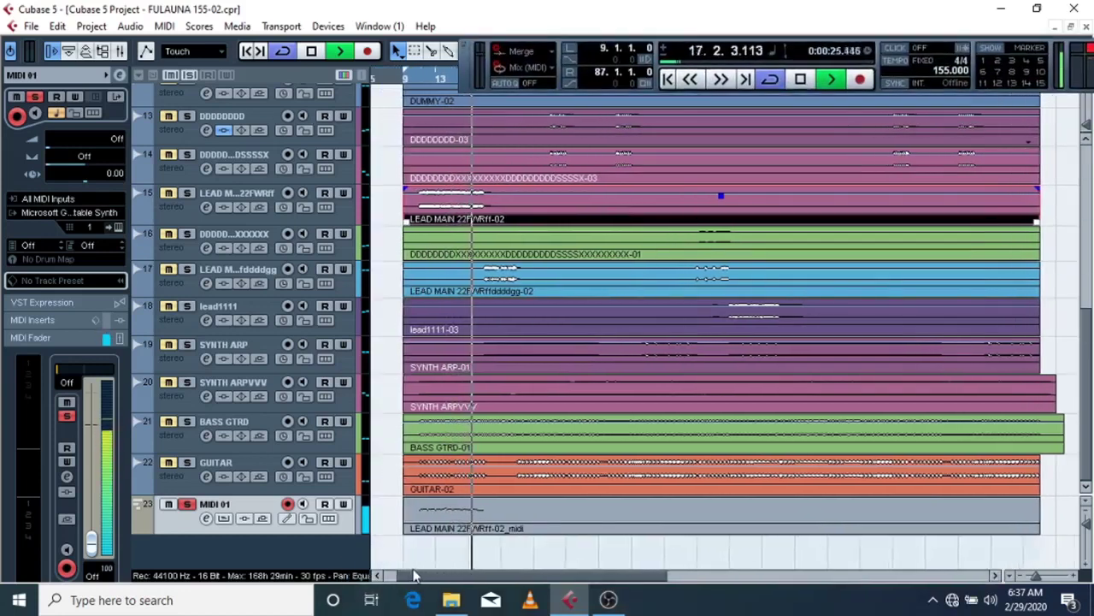
{"action": "left_click", "coordinate": [312, 50]}
Step: Add one instrument track that uses the M1 VST instrument
{"action": "right_click", "coordinate": [201, 549]}
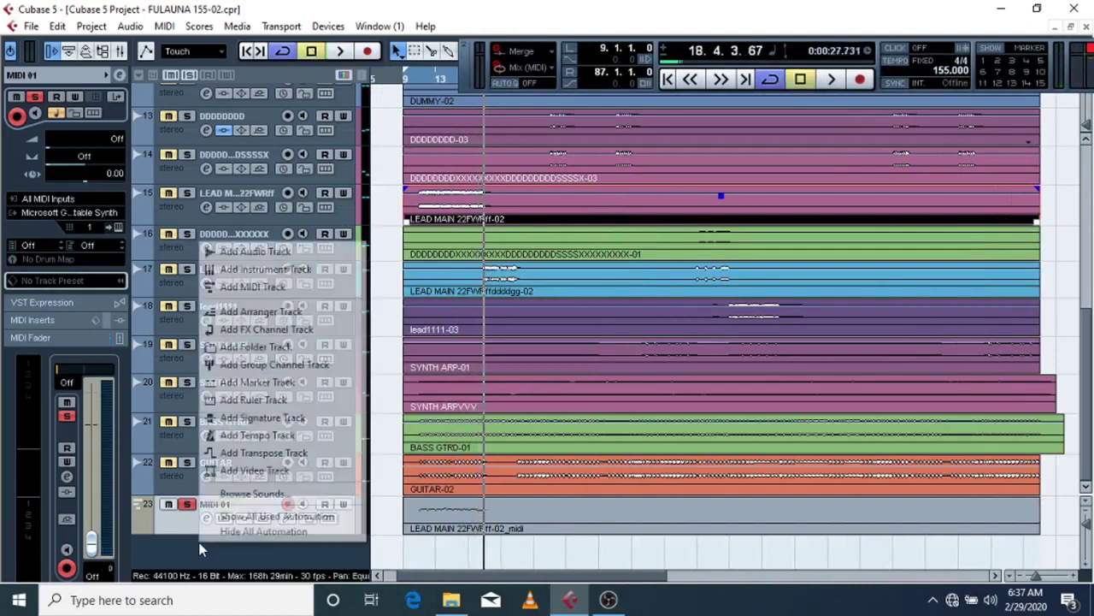
{"action": "left_click", "coordinate": [256, 267]}
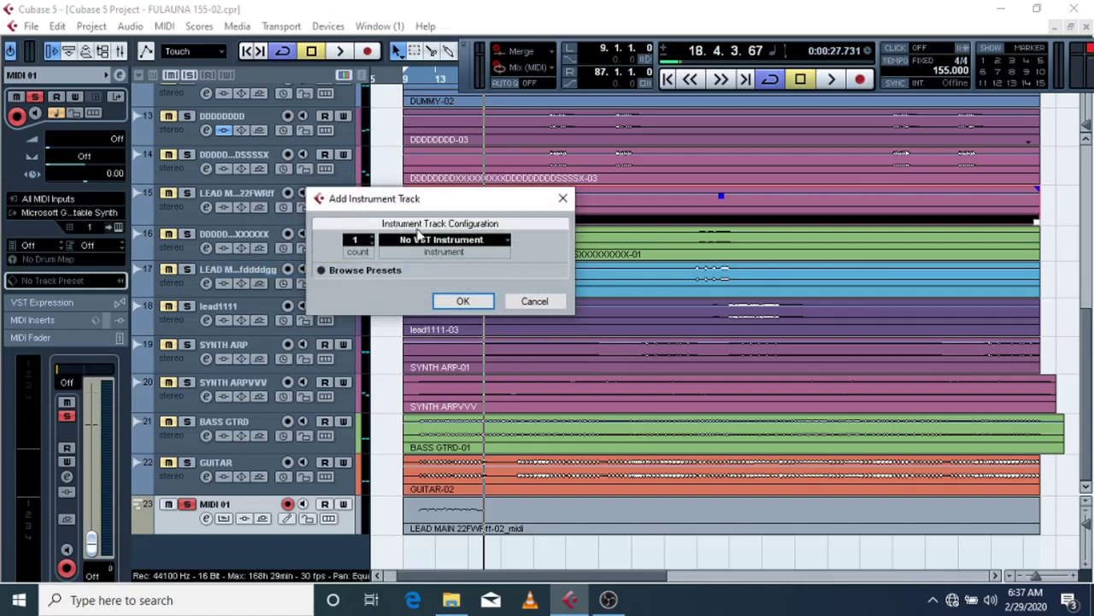
{"action": "left_click", "coordinate": [422, 240]}
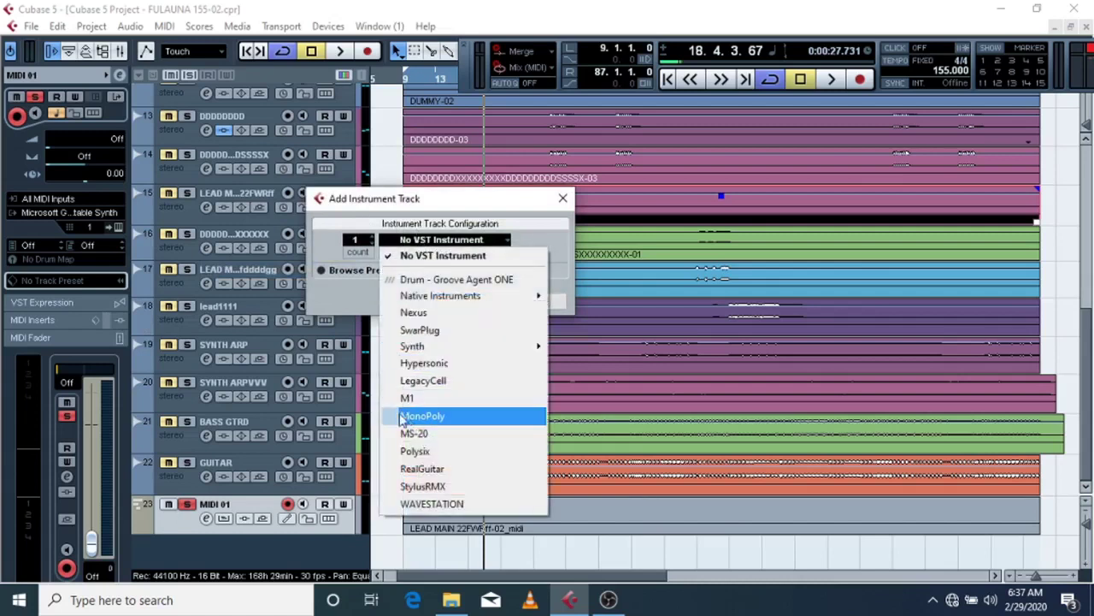
{"action": "left_click", "coordinate": [408, 399]}
{"action": "left_click", "coordinate": [453, 299]}
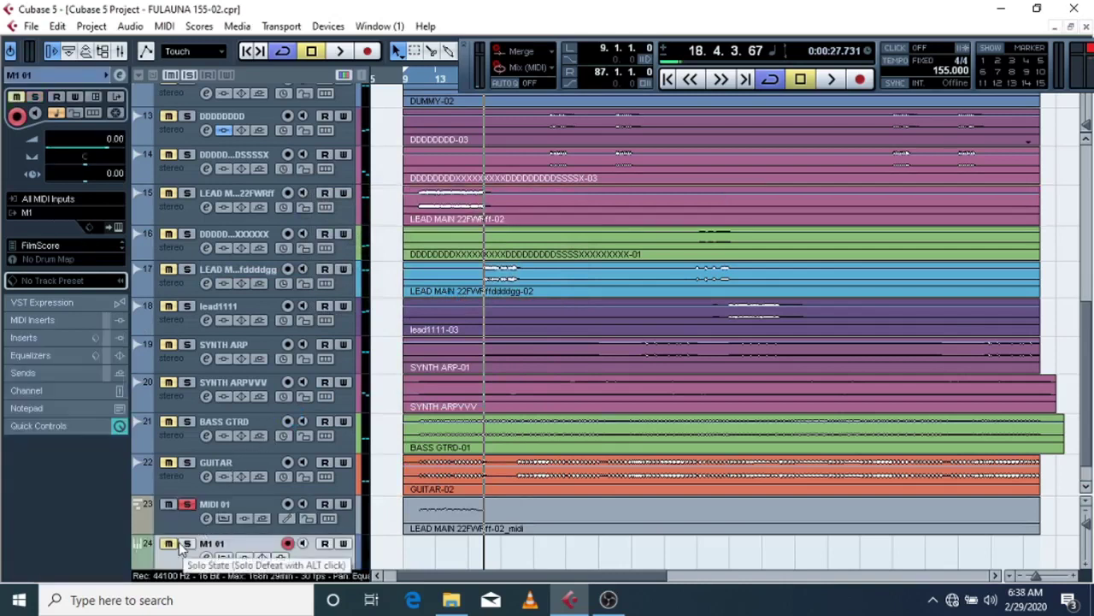
Step: Solo the M1 01 track and increase its track height slightly
{"action": "left_click", "coordinate": [186, 546]}
{"action": "scroll", "coordinate": [212, 523], "scroll_direction": "down", "scroll_amount": 1}
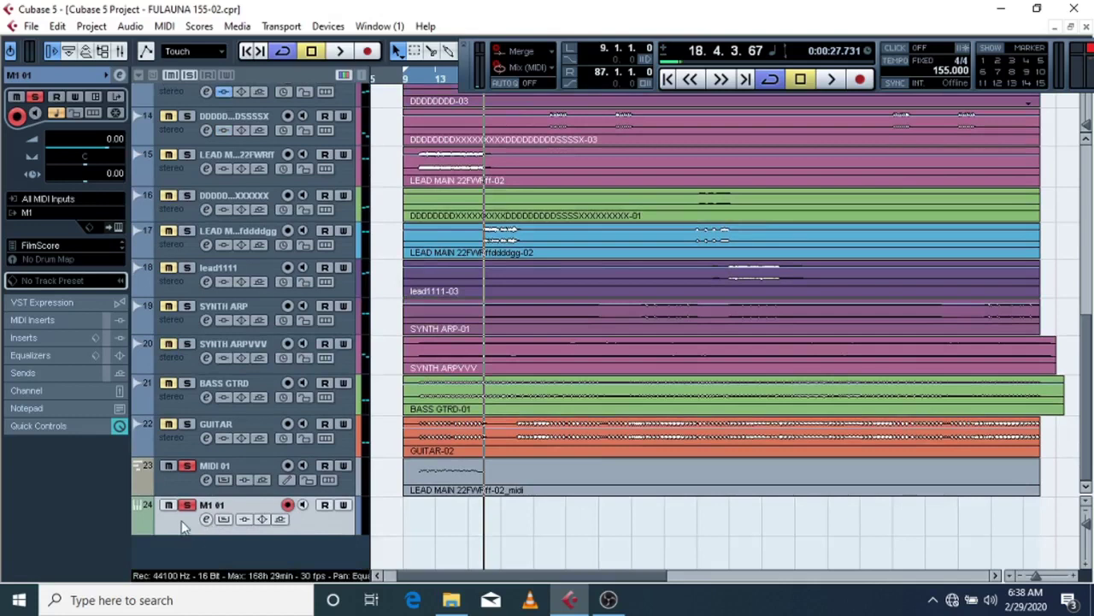
{"action": "left_click_drag", "start_coordinate": [207, 535], "coordinate": [207, 549]}
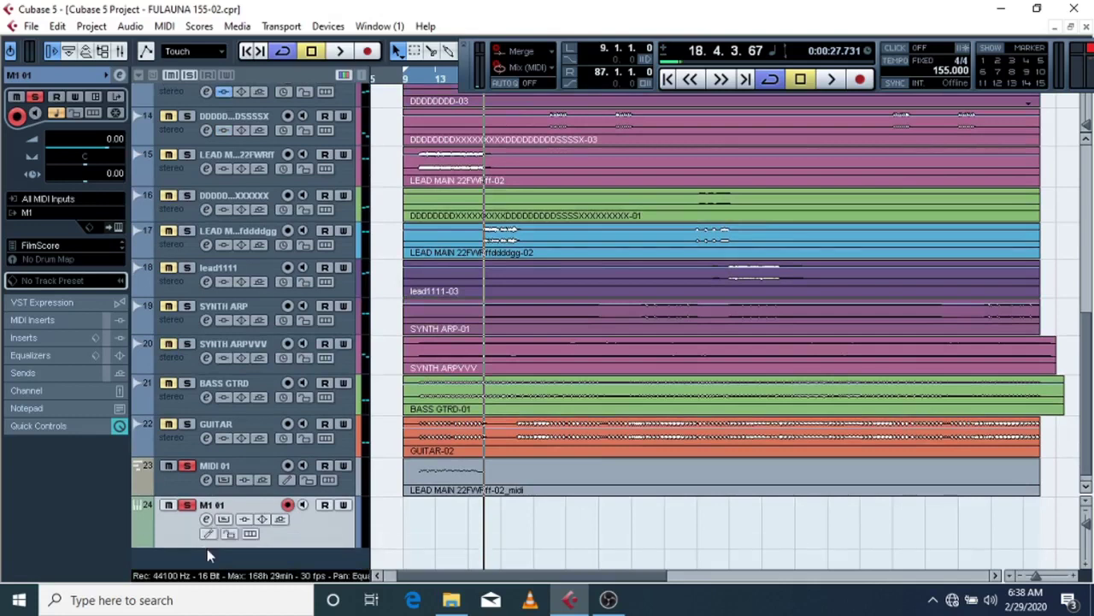
Step: Choose the 12 String program for the M1 01 track
{"action": "left_click", "coordinate": [58, 245]}
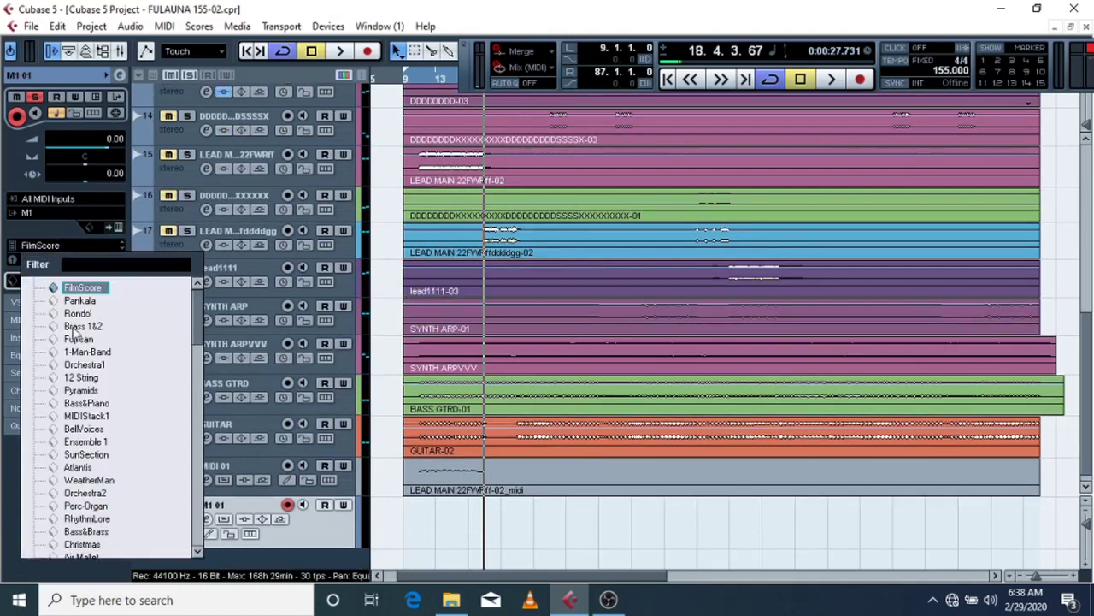
{"action": "left_click", "coordinate": [85, 377]}
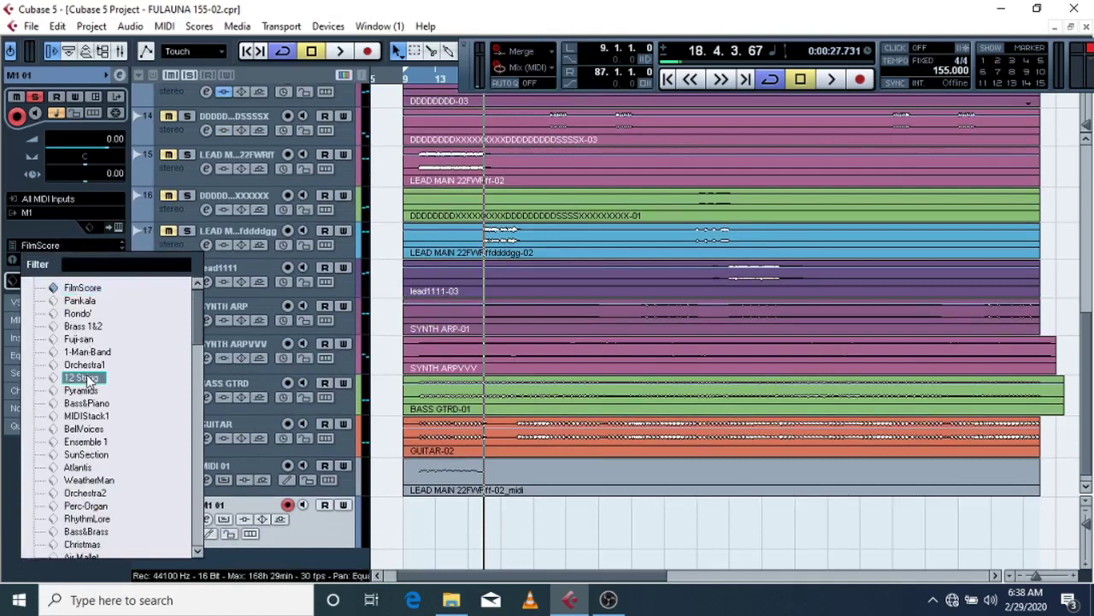
{"action": "left_click", "coordinate": [286, 540]}
Step: Move the extracted melody event from MIDI 01 straight down onto the M1 01 track and play it from bar 11
{"action": "left_click", "coordinate": [418, 485]}
{"action": "left_click_drag", "start_coordinate": [428, 477], "coordinate": [427, 520]}
{"action": "left_click_drag", "start_coordinate": [436, 84], "coordinate": [418, 73]}
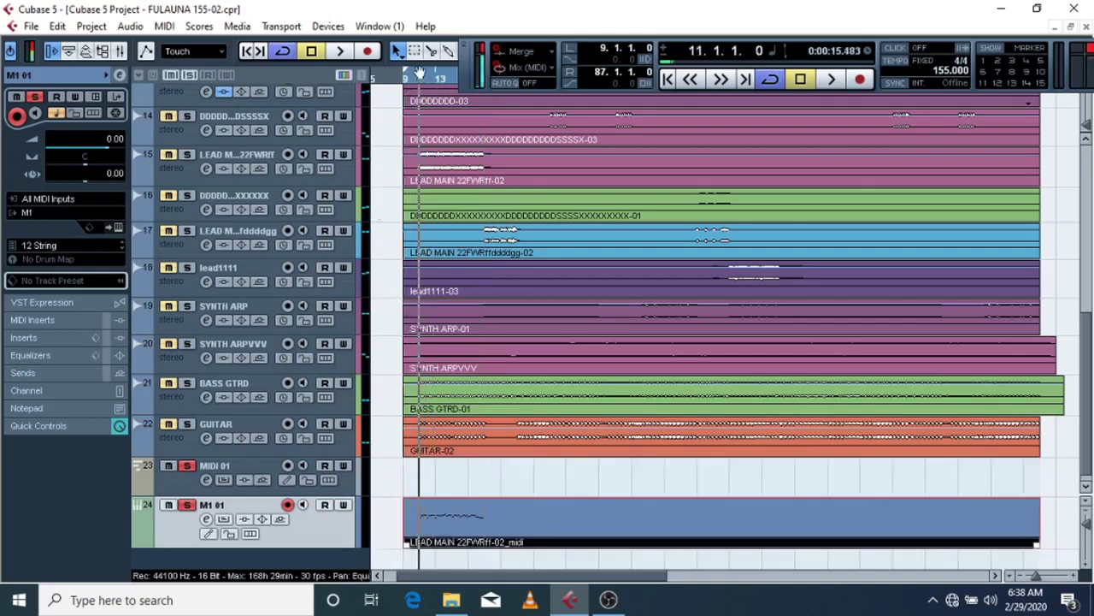
{"action": "left_click", "coordinate": [341, 52]}
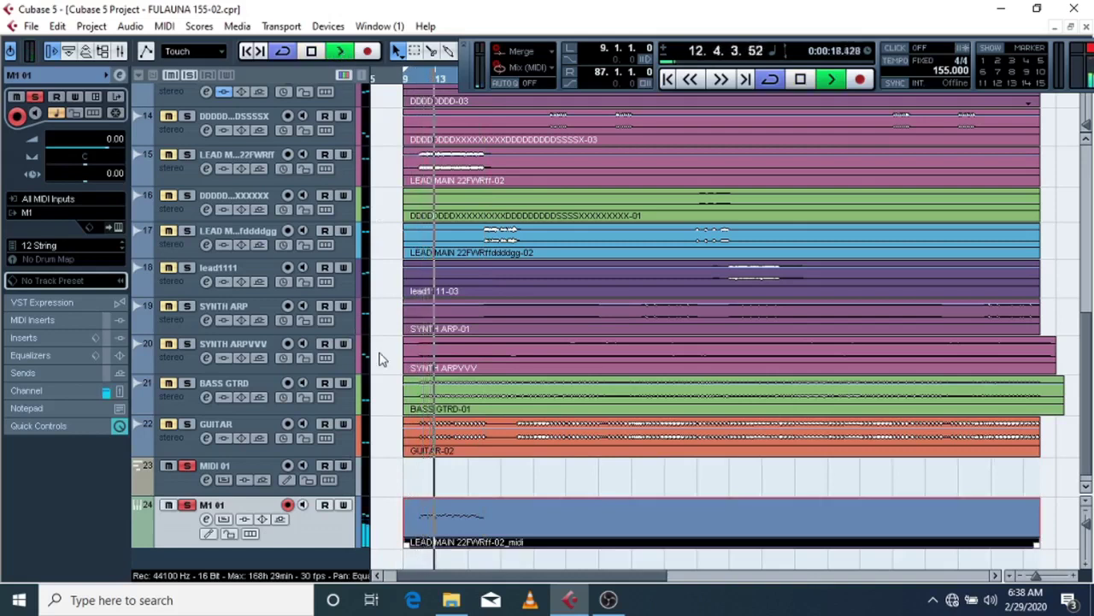
Step: Open the melody part on M1 01 in the Key Editor and examine its notes from bar 11 to bar 18
{"action": "double_click", "coordinate": [449, 522]}
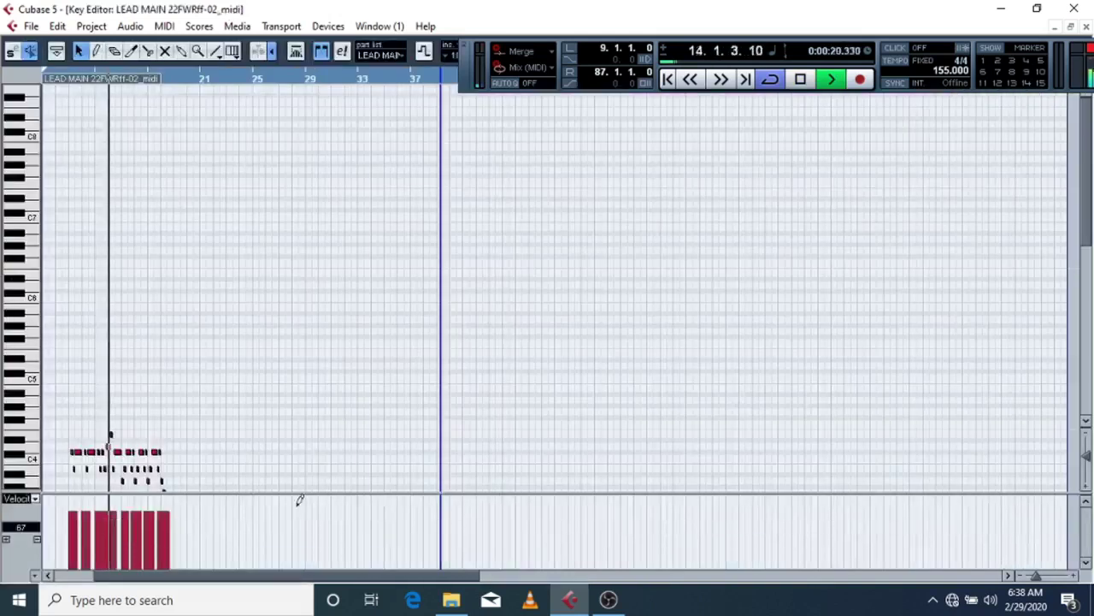
{"action": "left_click_drag", "start_coordinate": [139, 75], "coordinate": [141, 78]}
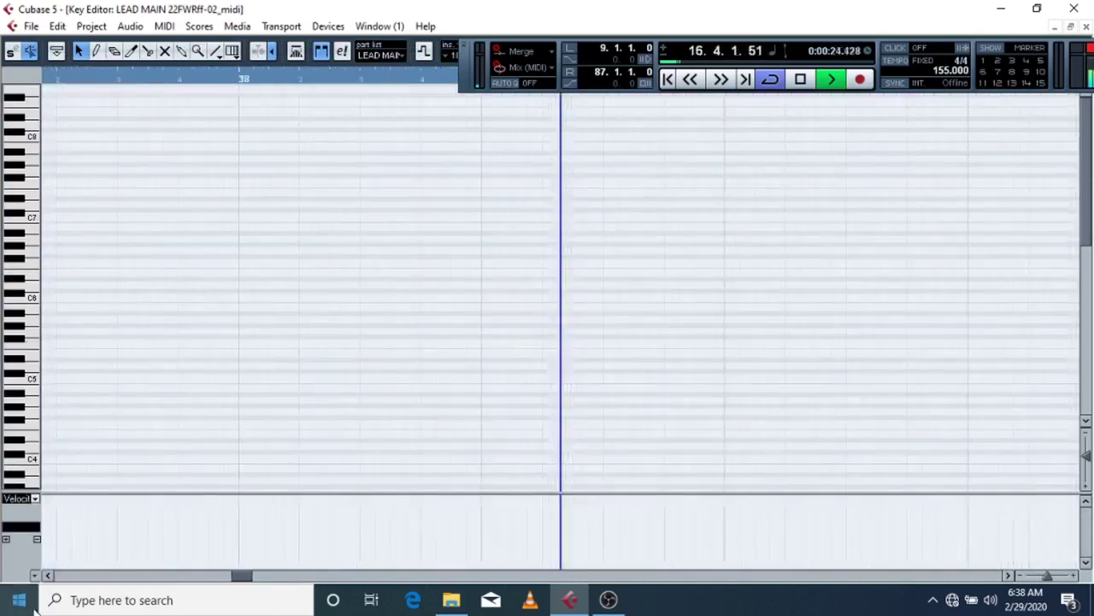
{"action": "left_click", "coordinate": [48, 576]}
{"action": "left_click", "coordinate": [48, 575]}
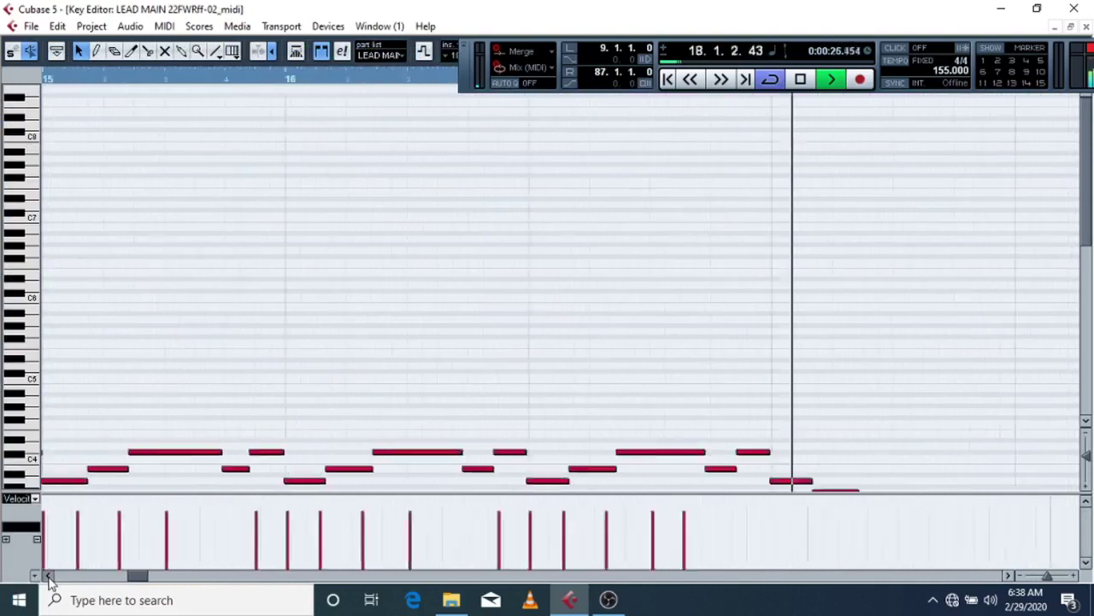
{"action": "left_click", "coordinate": [48, 576]}
{"action": "key", "text": "g"}
{"action": "key", "text": "g"}
{"action": "key", "text": "g"}
{"action": "key", "text": "g"}
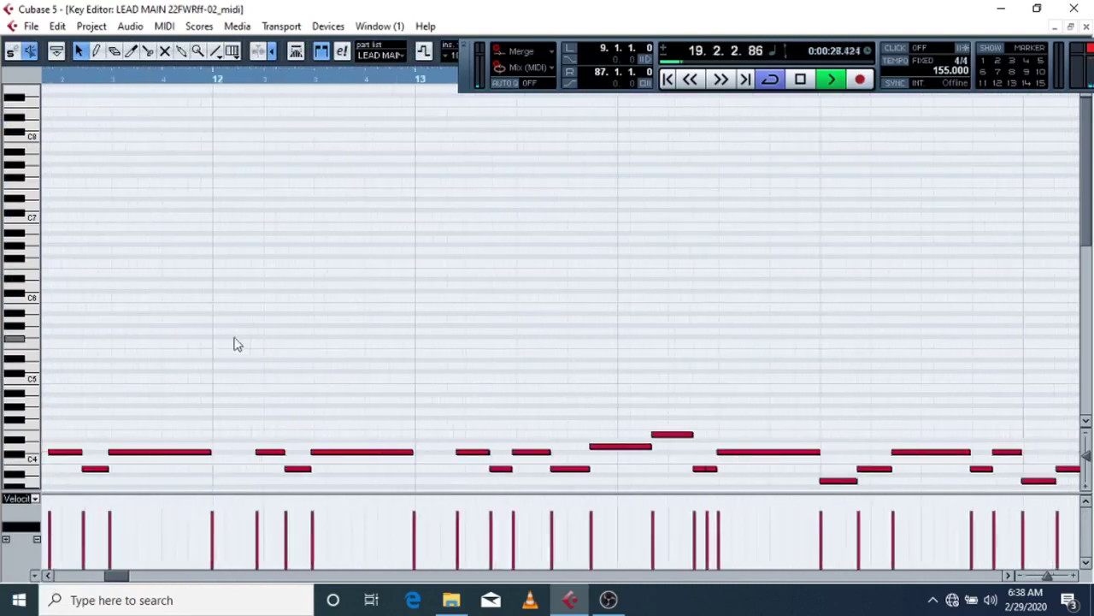
{"action": "key", "text": "h"}
{"action": "key", "text": "h"}
{"action": "key", "text": "h"}
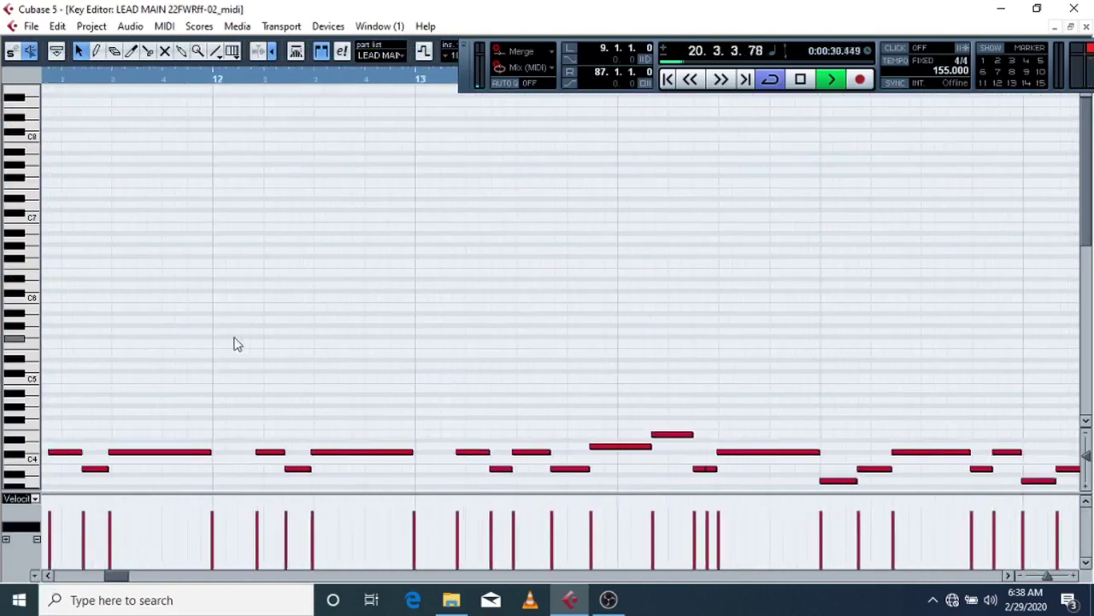
{"action": "left_click", "coordinate": [48, 575]}
{"action": "left_click", "coordinate": [47, 576]}
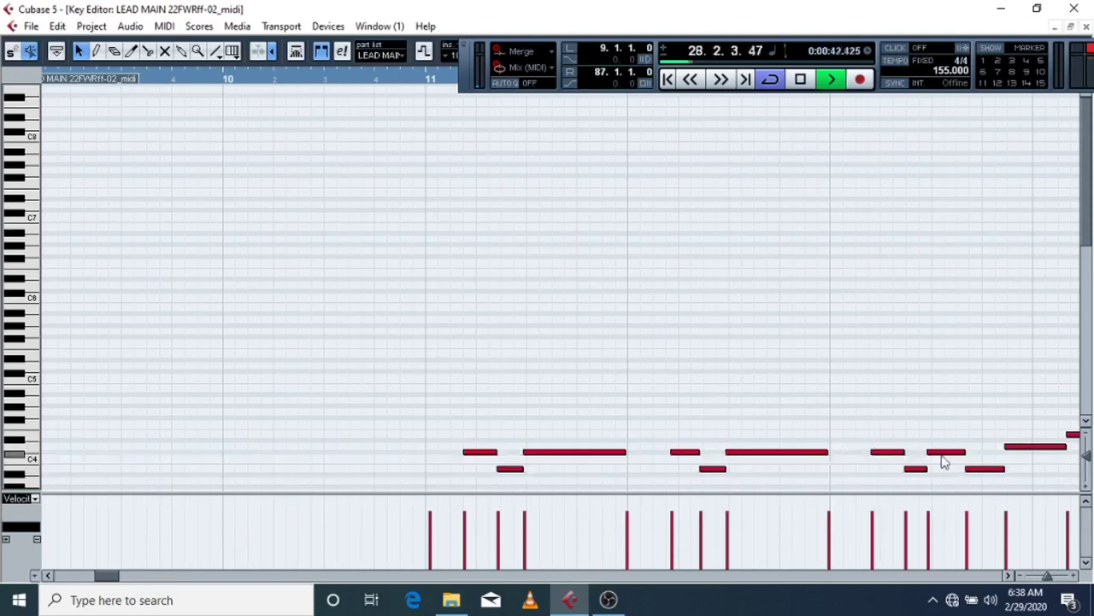
Step: Trim the start of the first long note in bar 15 slightly and close the Key Editor
{"action": "left_click", "coordinate": [1010, 575]}
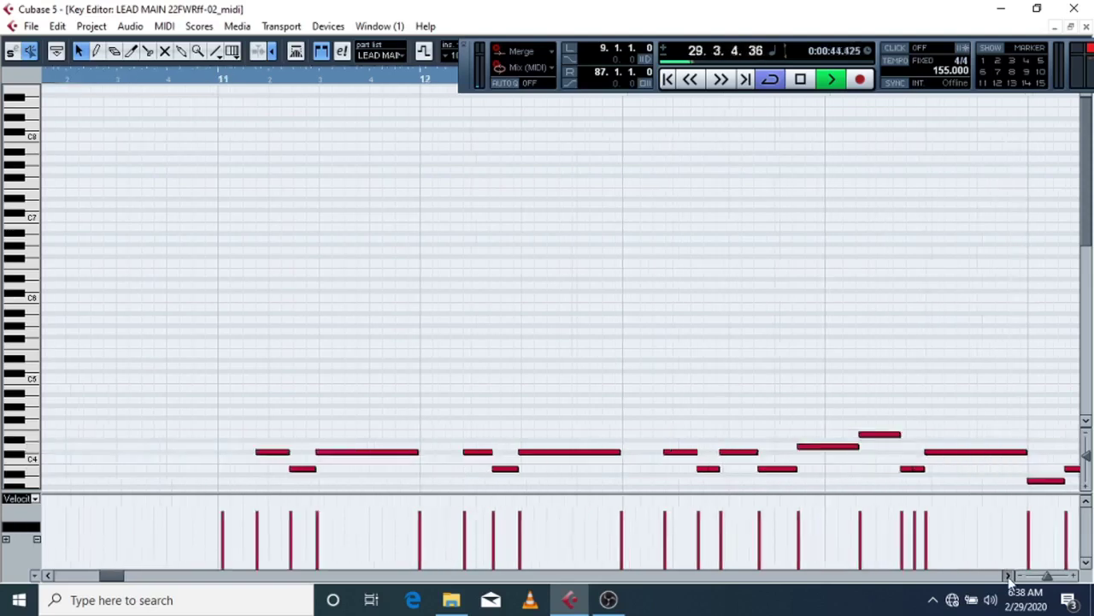
{"action": "left_click_drag", "start_coordinate": [476, 454], "coordinate": [484, 454]}
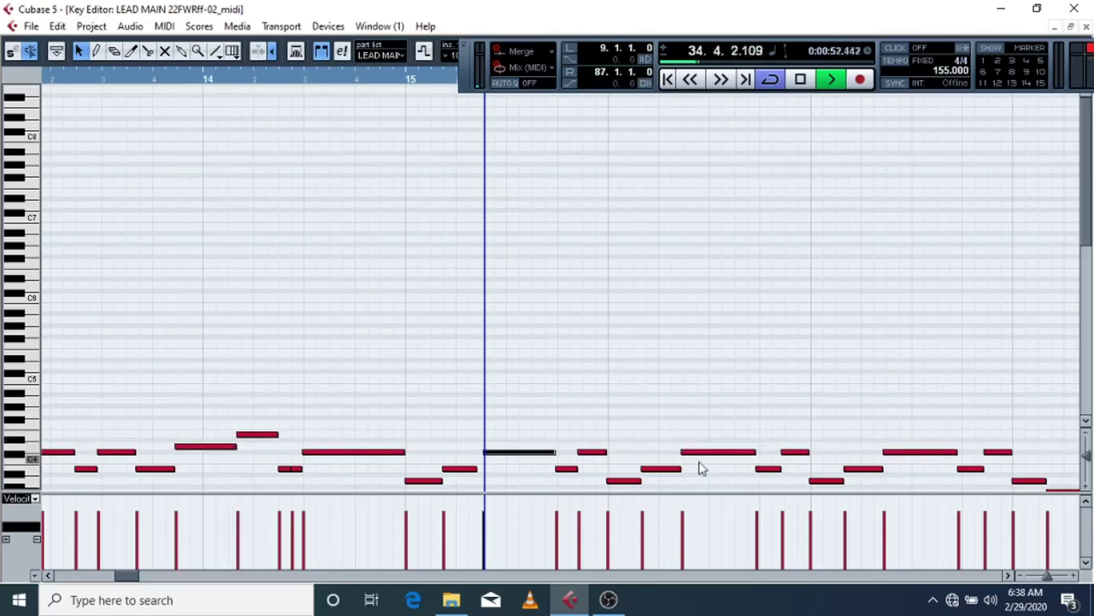
{"action": "left_click", "coordinate": [1085, 28]}
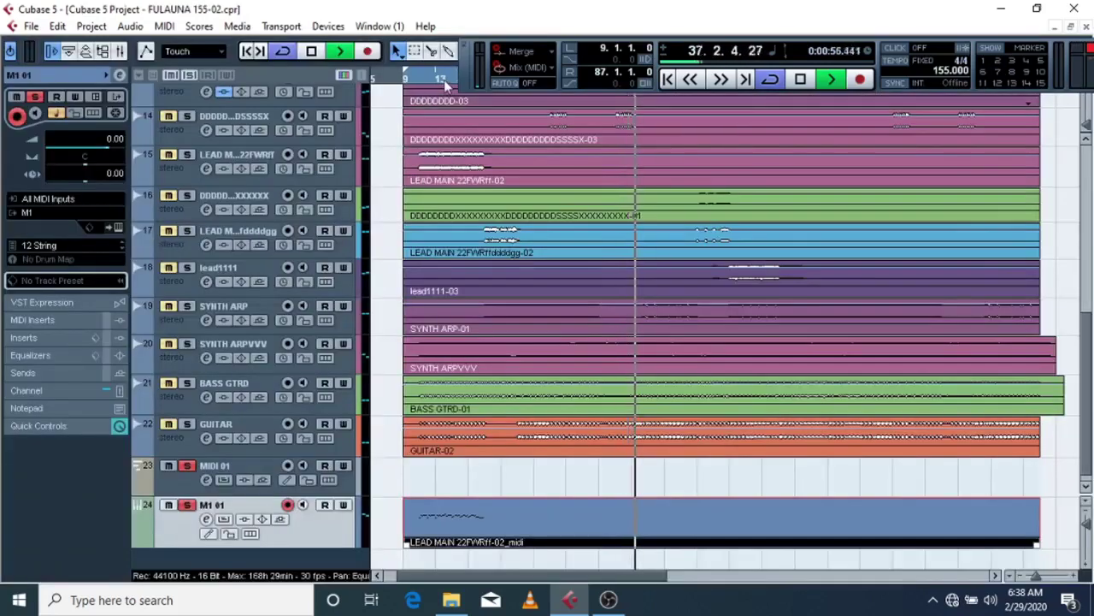
Step: Restart playback at bar 11, solo track 15 to hear it together with M1 01, and stop at about bar 19
{"action": "left_click_drag", "start_coordinate": [428, 76], "coordinate": [414, 79]}
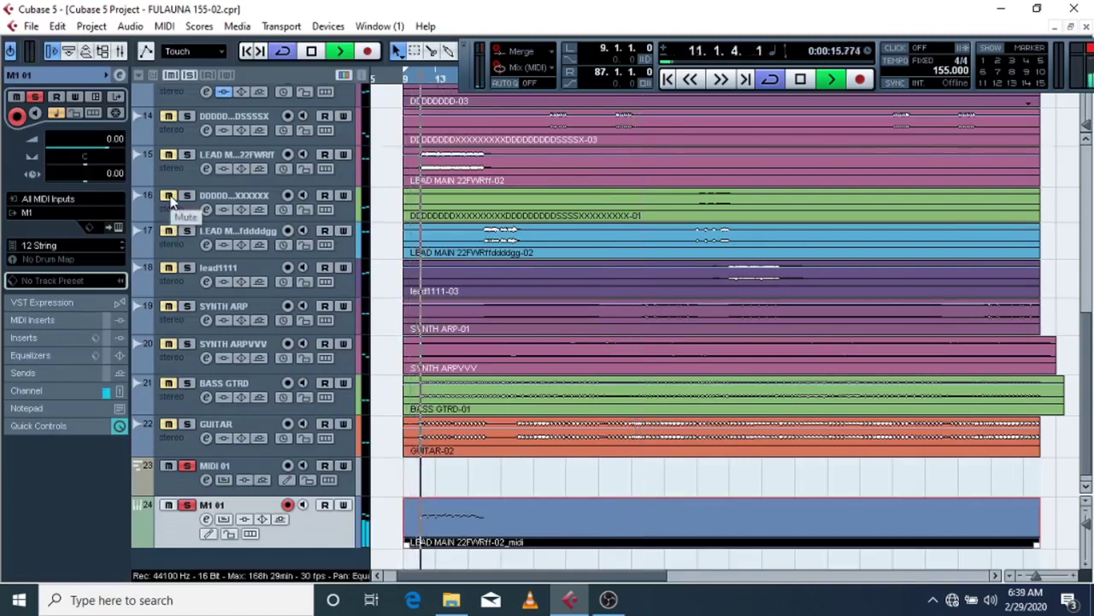
{"action": "left_click", "coordinate": [170, 156]}
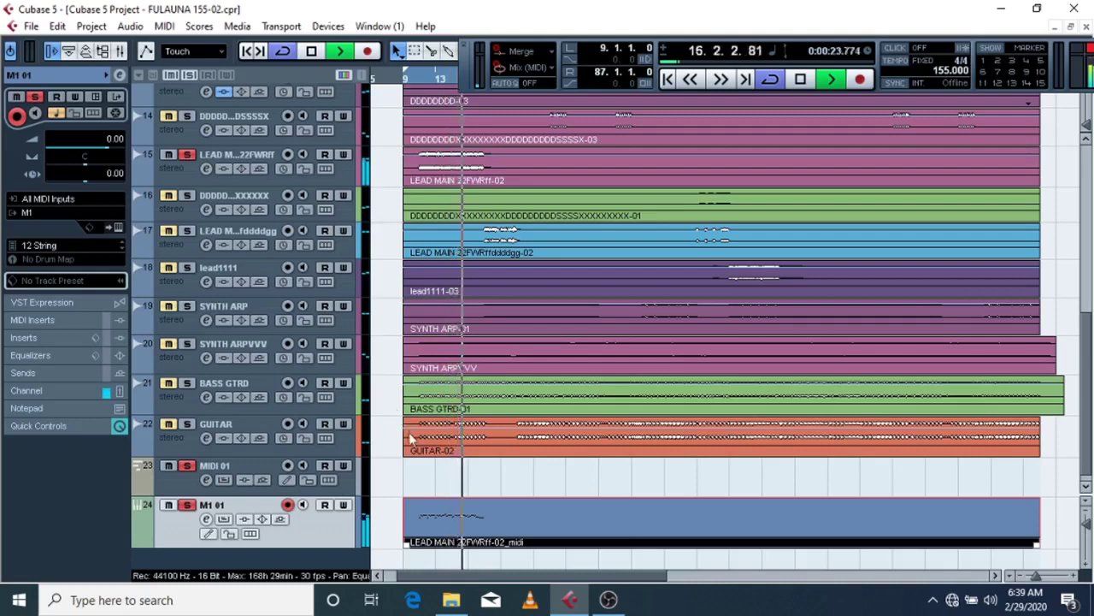
{"action": "left_click", "coordinate": [312, 51]}
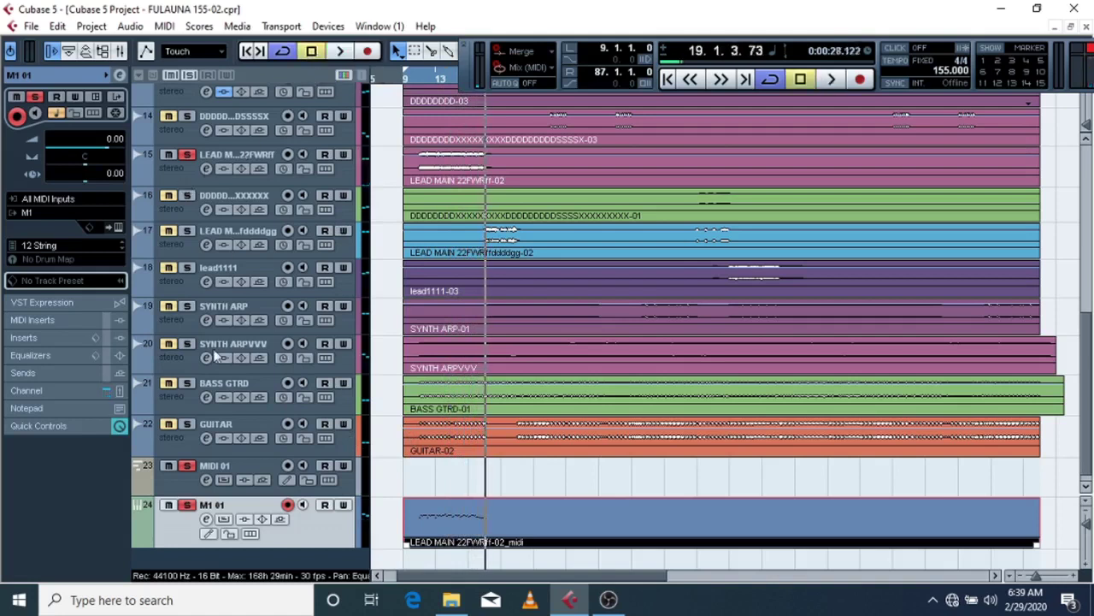
Step: Add ModDelay to the first insert slot of the M1 01 channel, set its mix to 10% and close the effect
{"action": "right_click", "coordinate": [175, 534]}
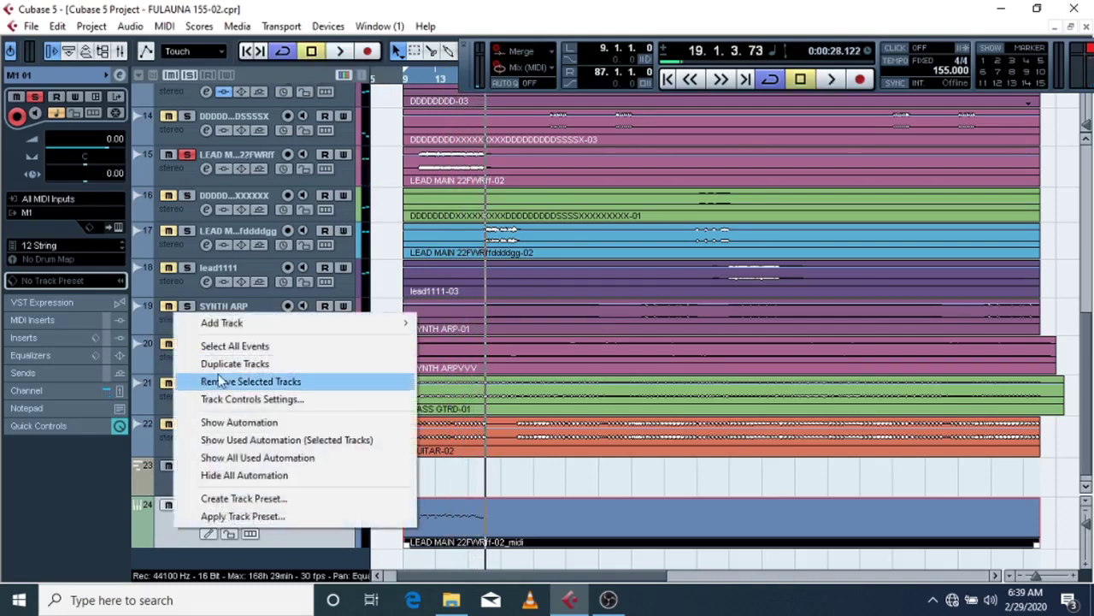
{"action": "left_click", "coordinate": [162, 549]}
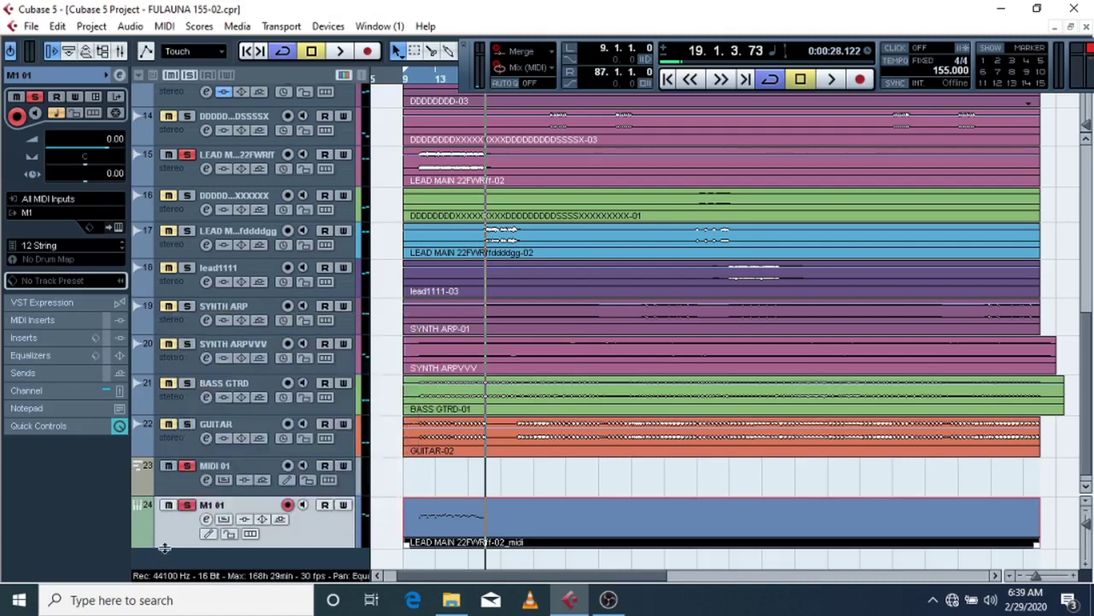
{"action": "left_click", "coordinate": [206, 519]}
{"action": "left_click", "coordinate": [329, 127]}
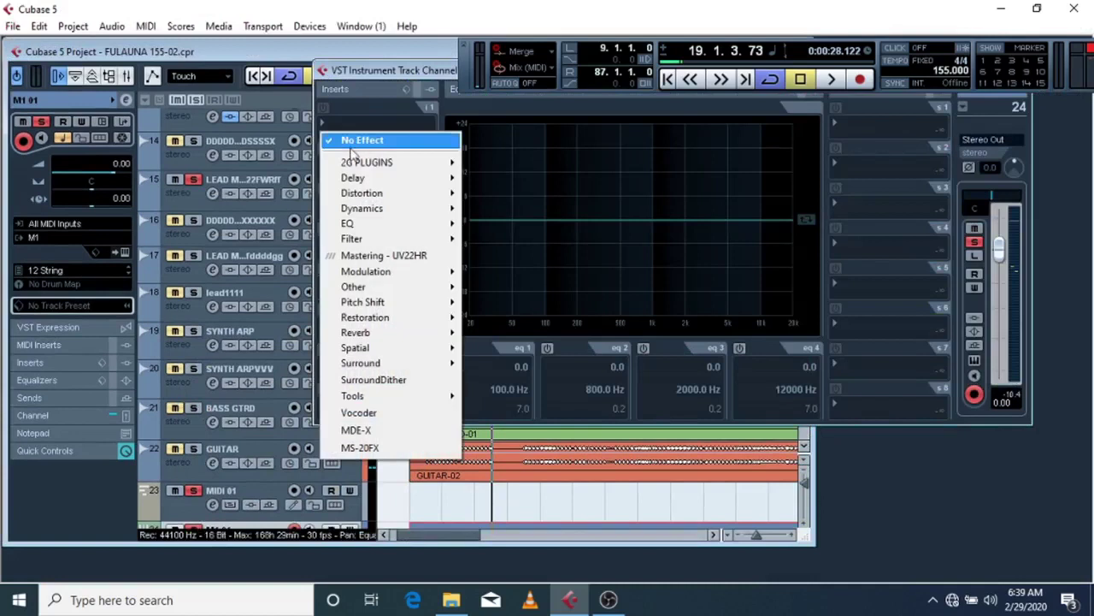
{"action": "mouse_move", "coordinate": [365, 163]}
{"action": "mouse_move", "coordinate": [395, 178]}
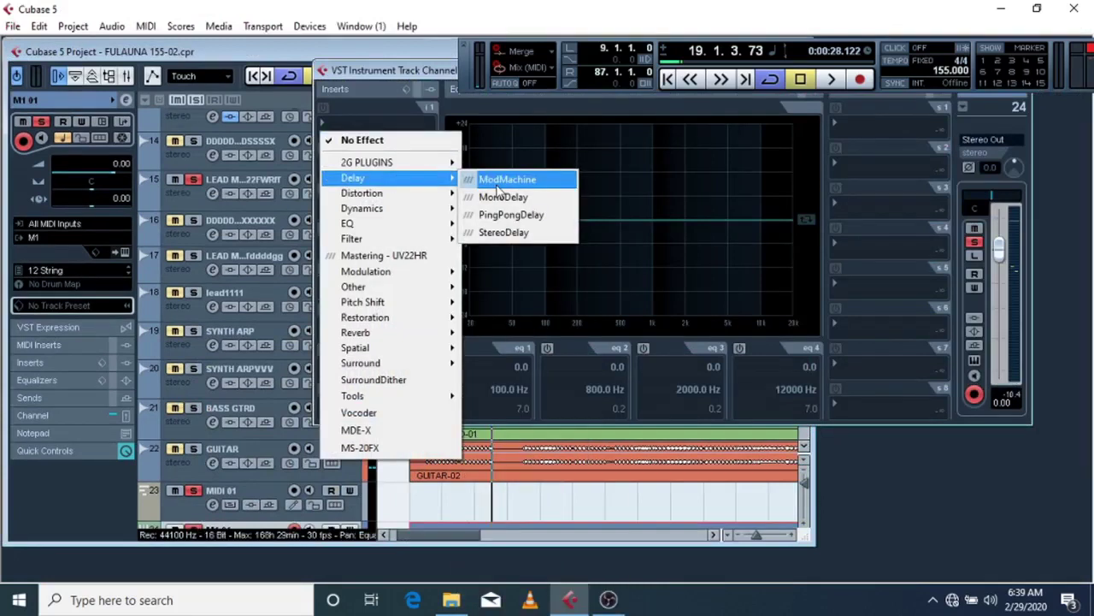
{"action": "left_click", "coordinate": [486, 515]}
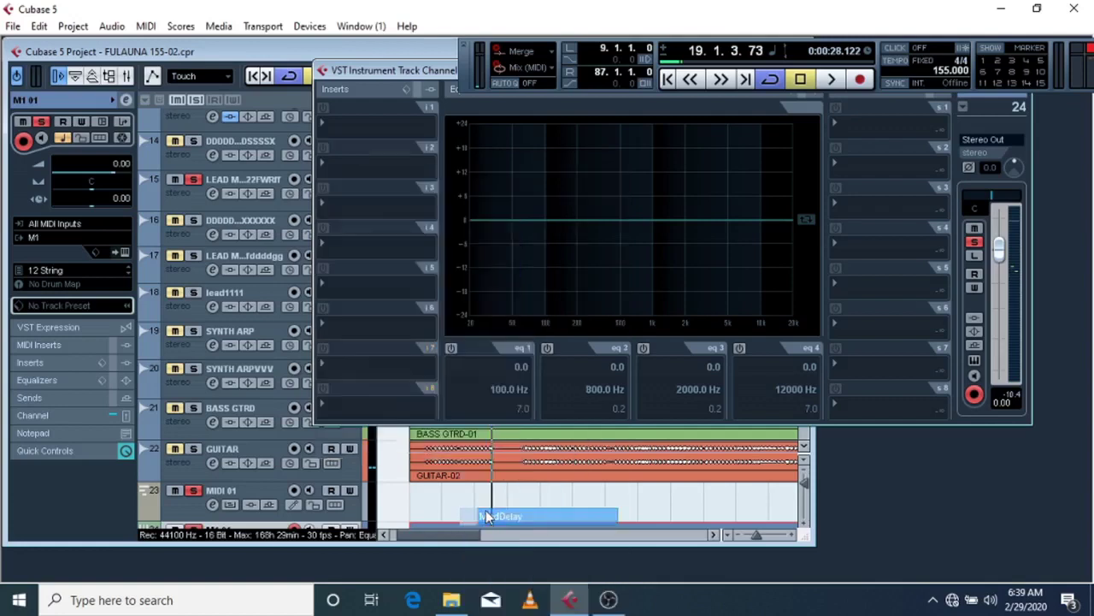
{"action": "left_click", "coordinate": [427, 352]}
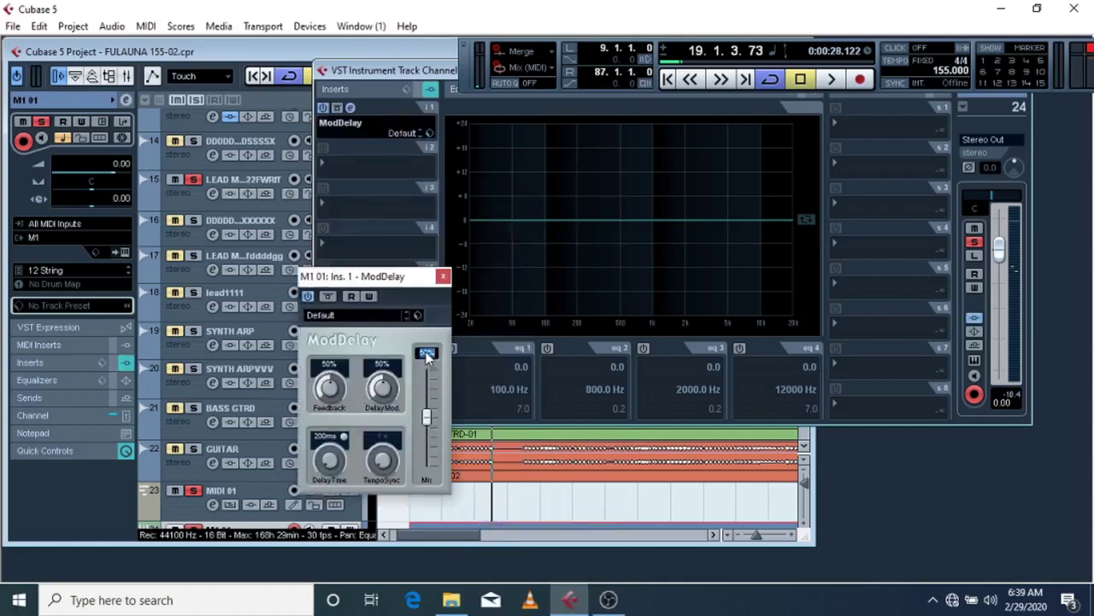
{"action": "type", "text": "10"}
{"action": "key", "text": "Return"}
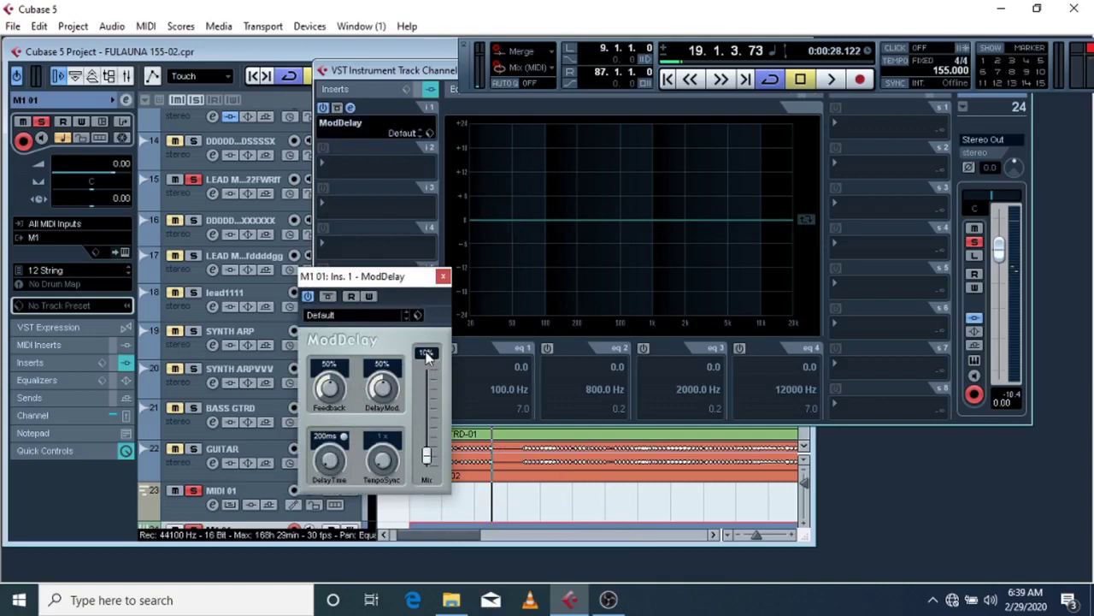
{"action": "left_click", "coordinate": [443, 277]}
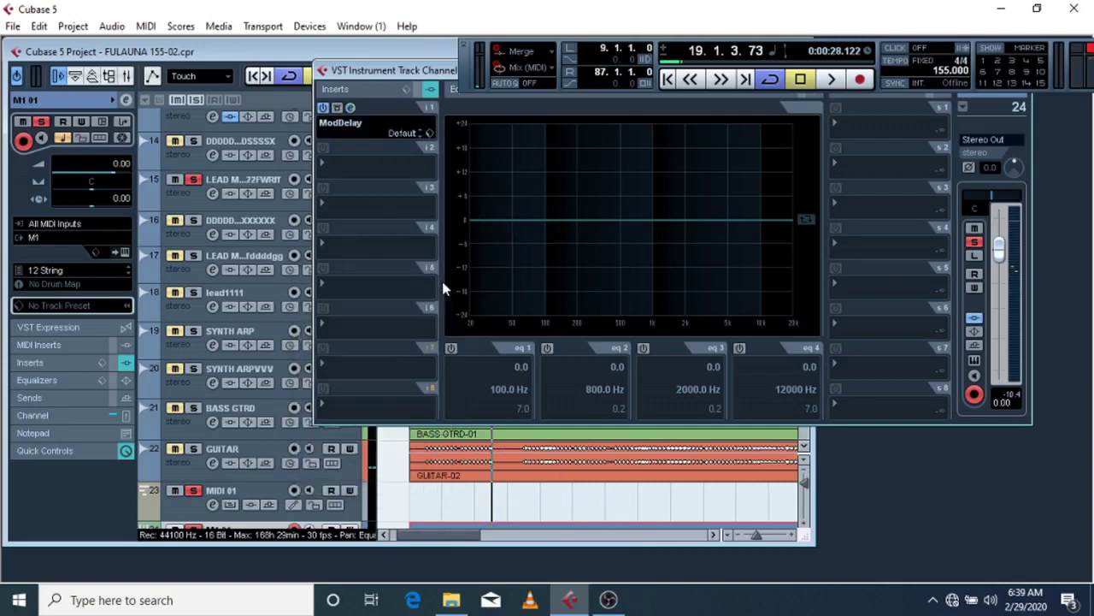
Step: Enable M1 01's EQ bands 2 and 3, boost about 4.8 dB at 194 Hz and 5.0 dB at 3680 Hz, and move the channel settings aside
{"action": "left_click", "coordinate": [549, 349]}
{"action": "left_click", "coordinate": [643, 349]}
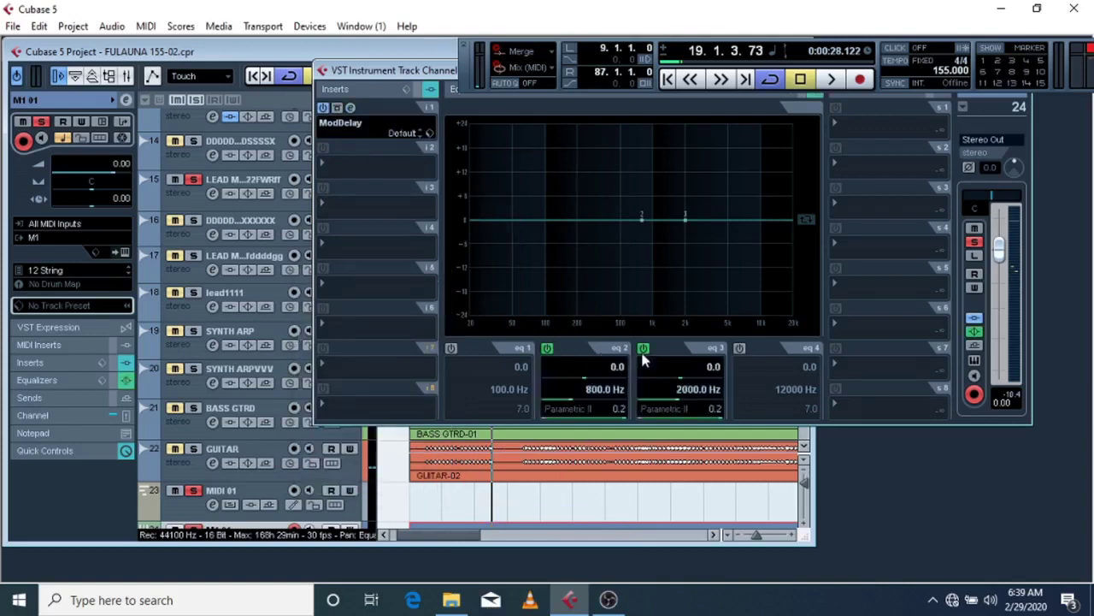
{"action": "left_click_drag", "start_coordinate": [641, 219], "coordinate": [577, 200]}
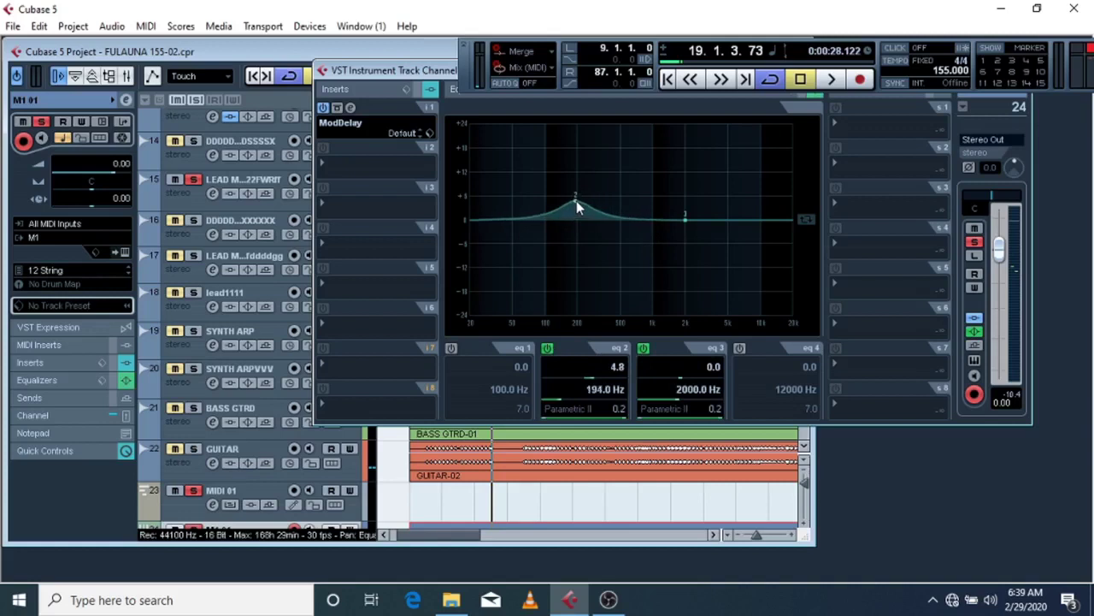
{"action": "left_click_drag", "start_coordinate": [682, 220], "coordinate": [714, 205]}
{"action": "left_click_drag", "start_coordinate": [449, 75], "coordinate": [689, 179]}
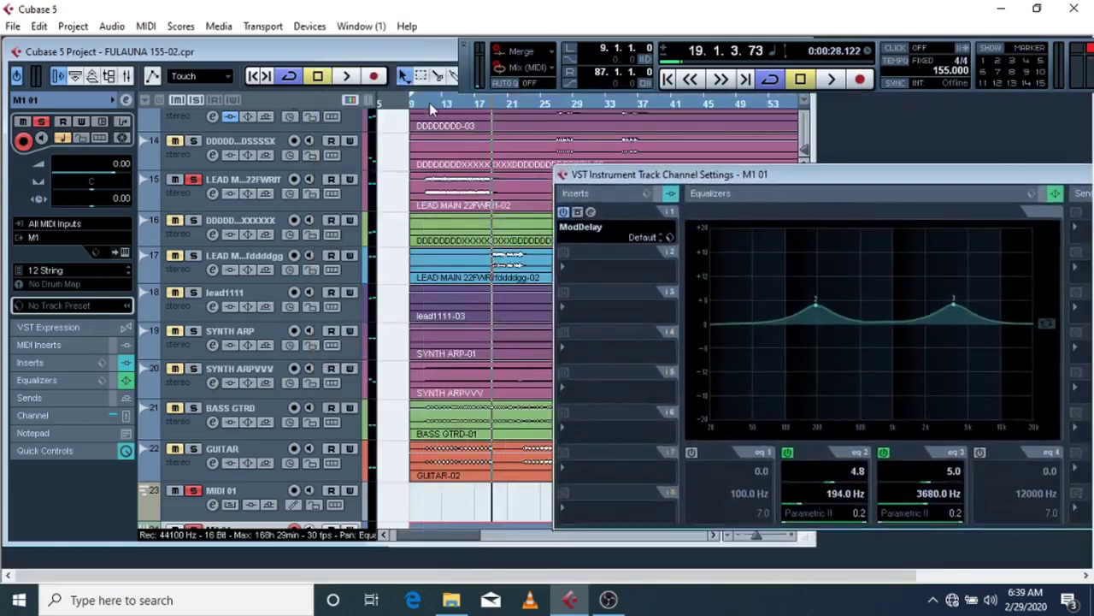
Step: Play the soloed lead and M1 01 from about bar 11, move the channel settings window slightly and stop at about bar 16
{"action": "left_click", "coordinate": [429, 103]}
{"action": "left_click", "coordinate": [347, 77]}
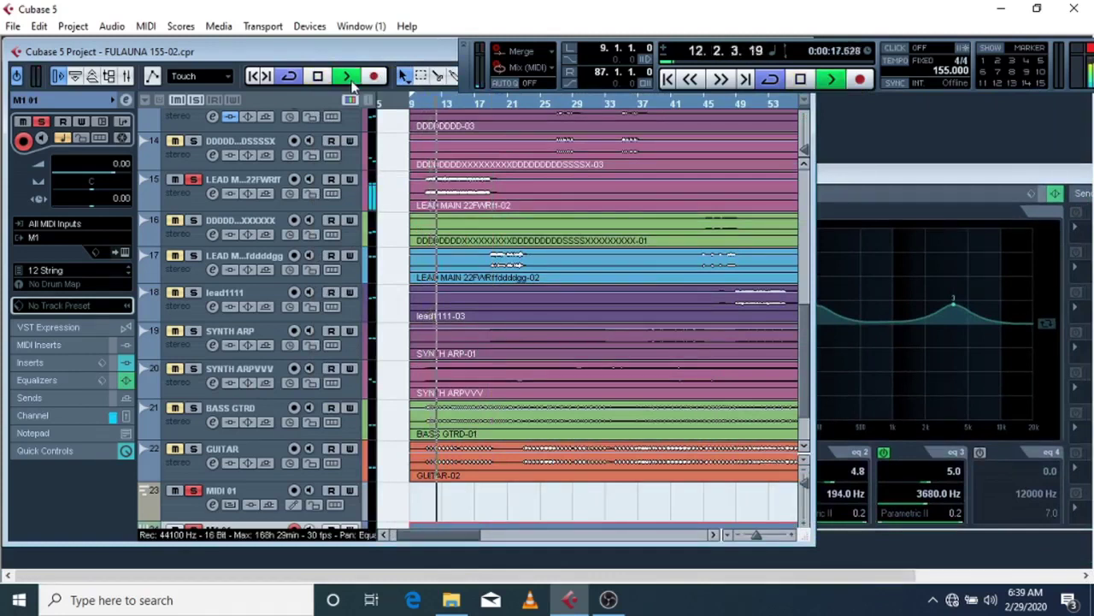
{"action": "scroll", "coordinate": [382, 337], "scroll_direction": "down", "scroll_amount": 3}
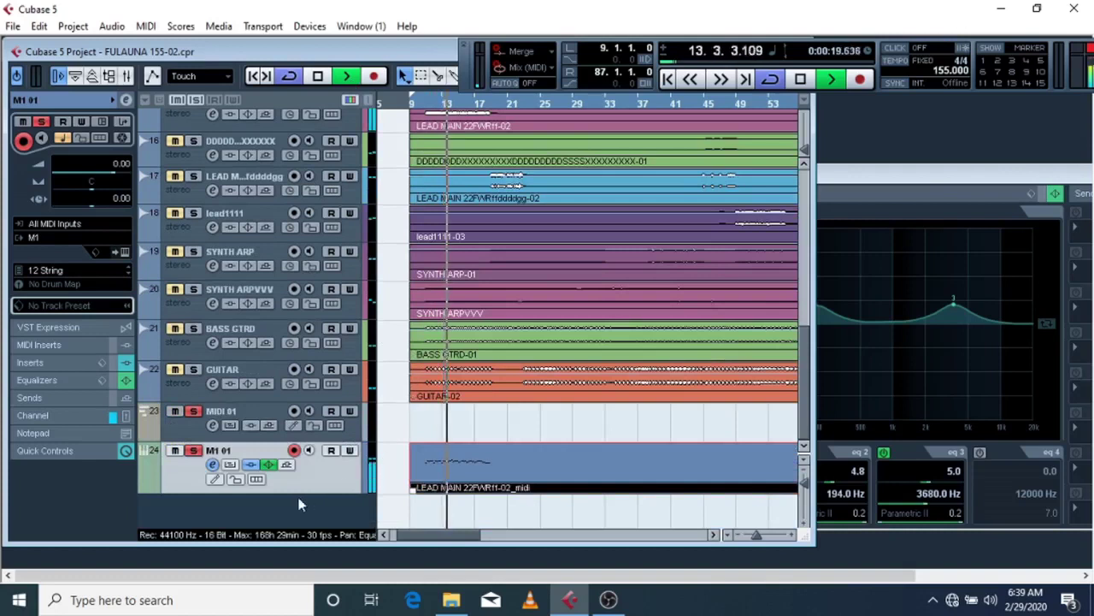
{"action": "left_click", "coordinate": [855, 176]}
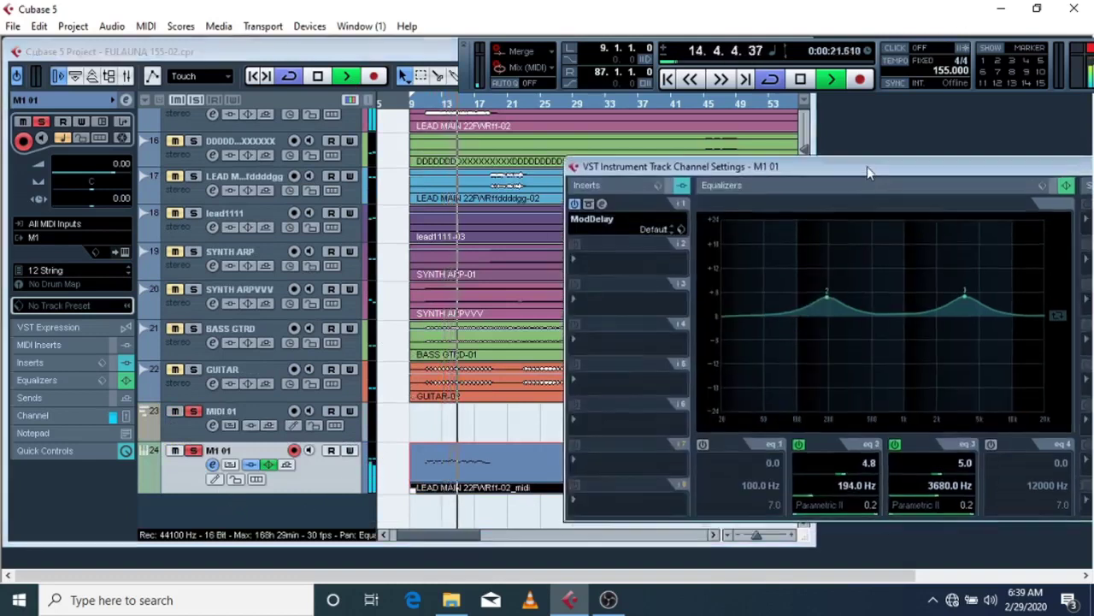
{"action": "left_click_drag", "start_coordinate": [867, 171], "coordinate": [871, 155]}
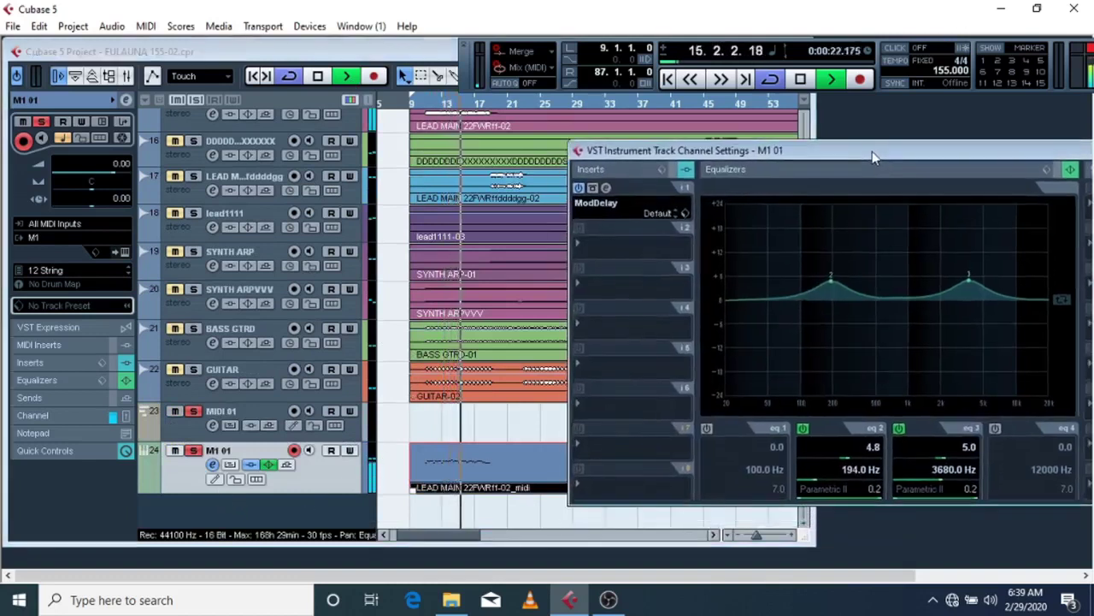
{"action": "left_click", "coordinate": [318, 77]}
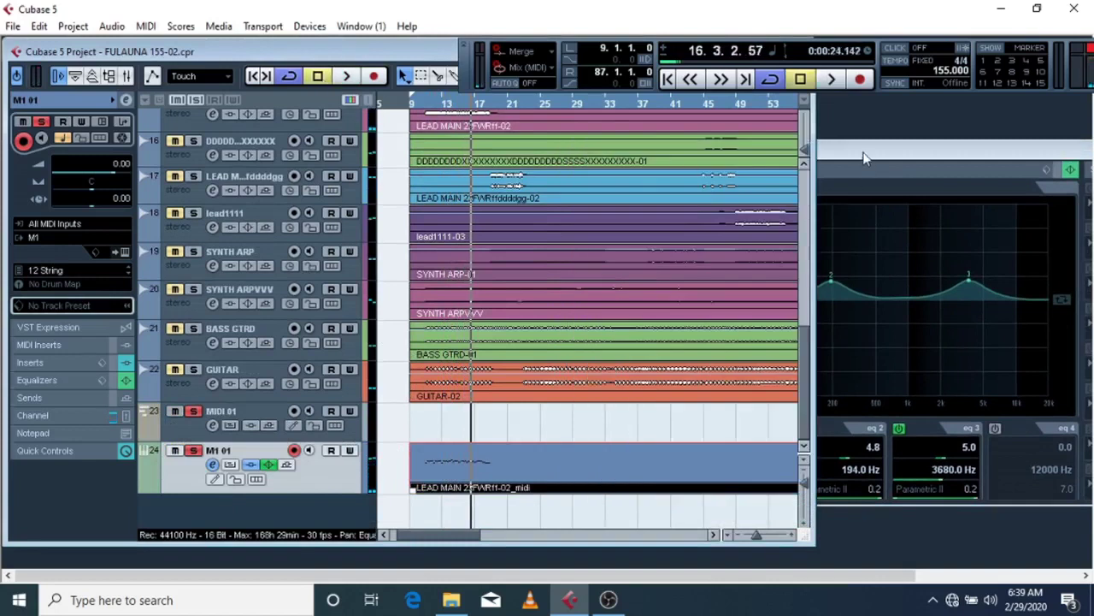
Step: Reopen the ModDelay insert on M1 01, set its mix to 20% and close the effect
{"action": "left_click", "coordinate": [863, 158]}
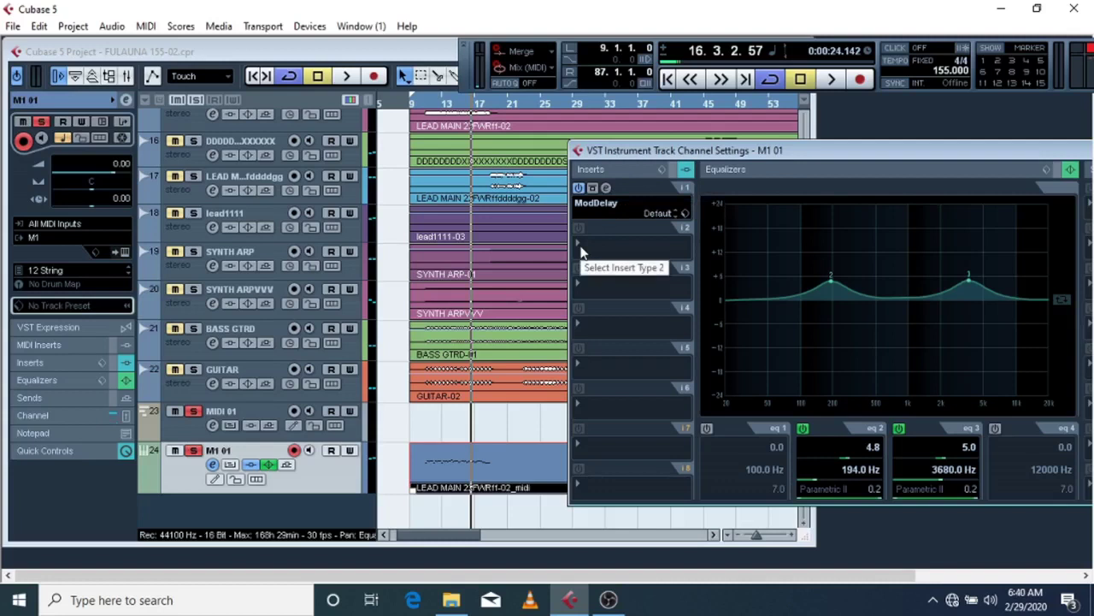
{"action": "left_click", "coordinate": [608, 188]}
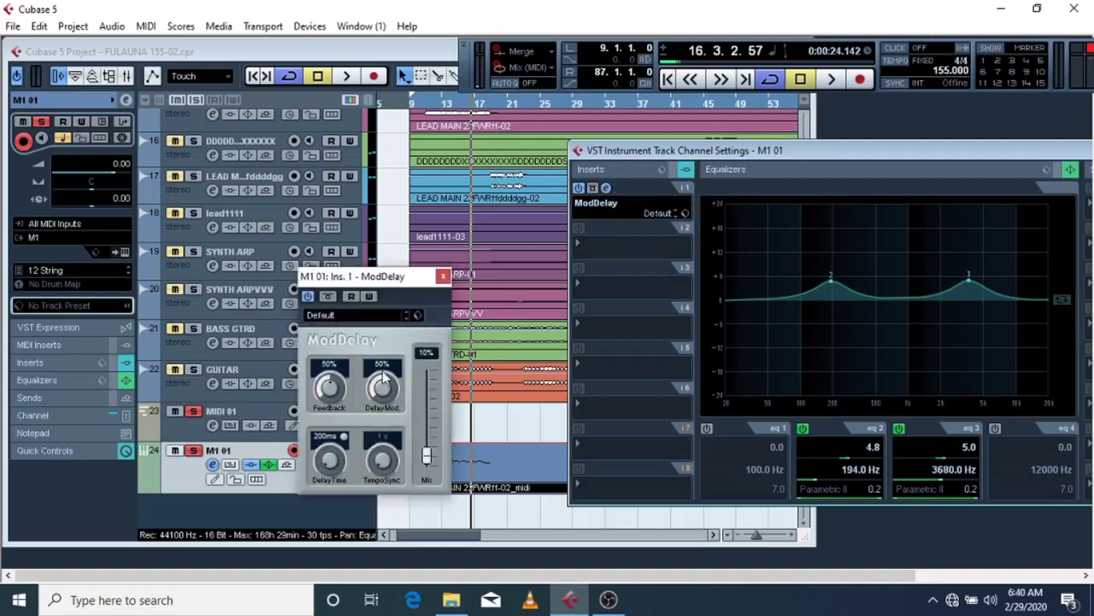
{"action": "left_click", "coordinate": [430, 352]}
{"action": "type", "text": "20"}
{"action": "key", "text": "Return"}
{"action": "left_click", "coordinate": [442, 275]}
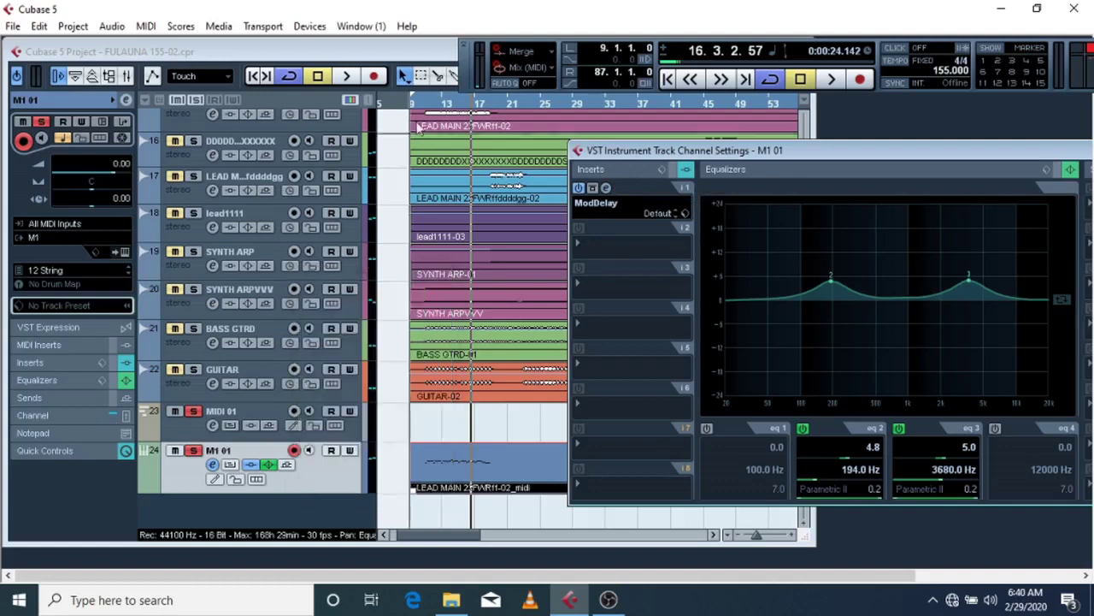
Step: Play the soloed lead and M1 01 from about bar 12, reopen the ModDelay insert over the channel settings and stop at about bar 15
{"action": "left_click", "coordinate": [437, 103]}
{"action": "left_click", "coordinate": [347, 76]}
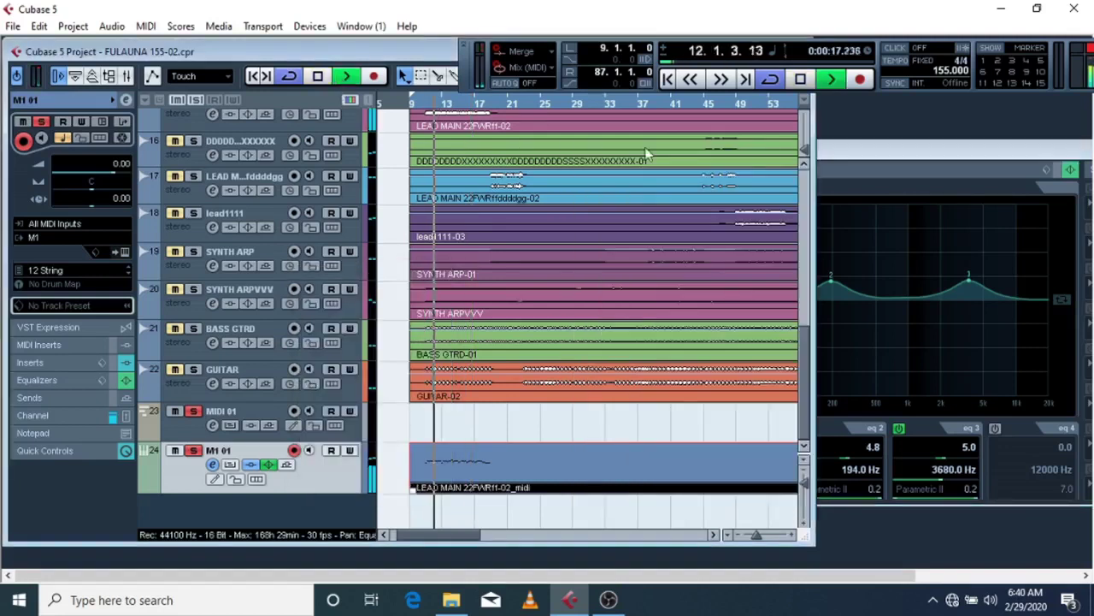
{"action": "left_click", "coordinate": [855, 151]}
{"action": "left_click", "coordinate": [607, 187]}
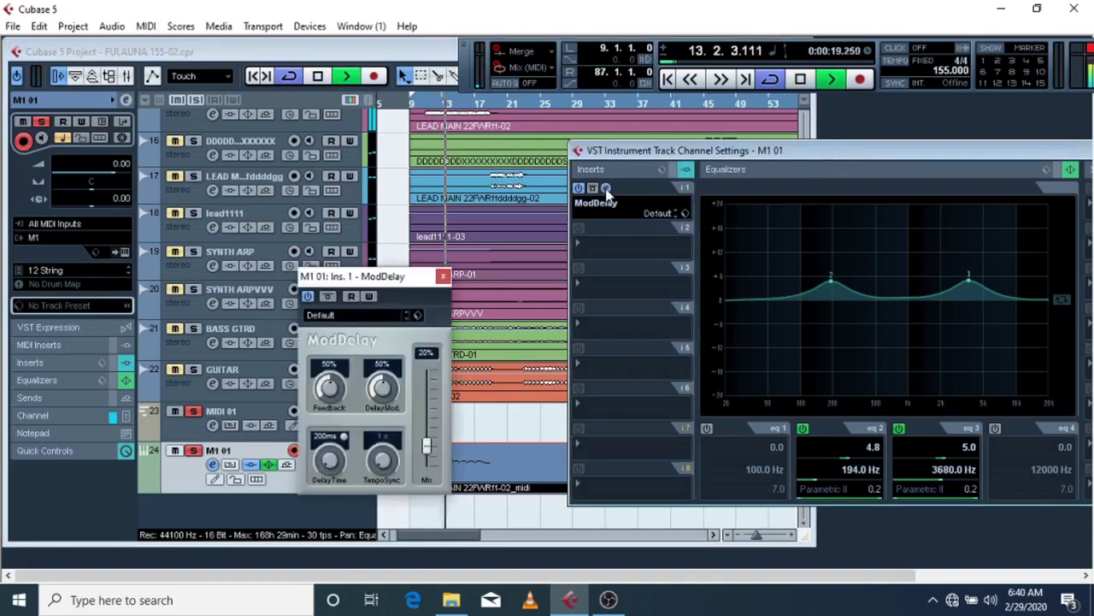
{"action": "left_click_drag", "start_coordinate": [348, 290], "coordinate": [628, 272]}
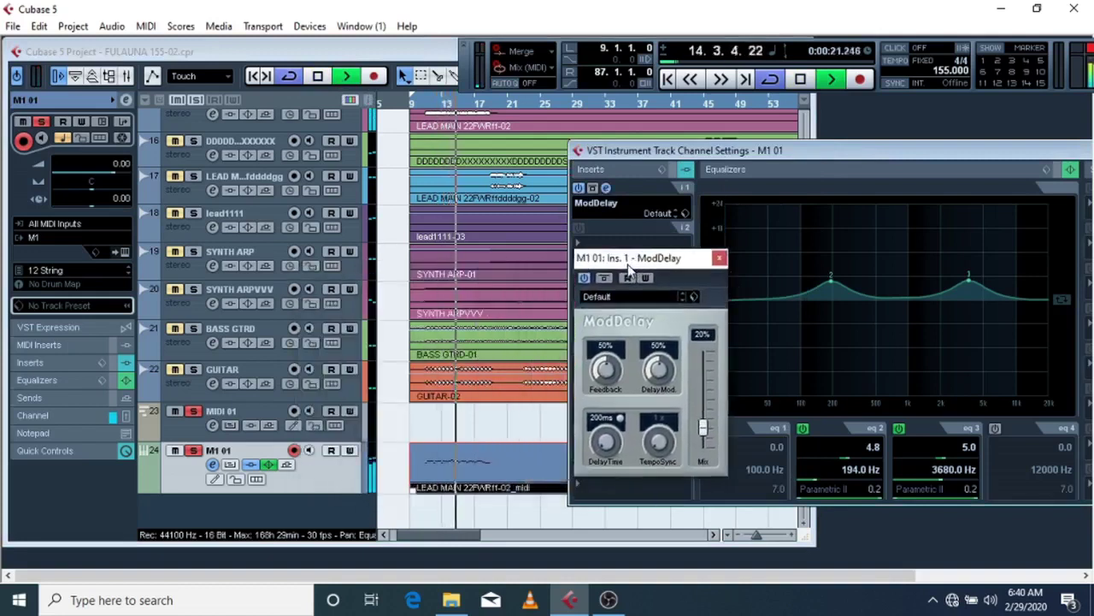
{"action": "key", "text": "space"}
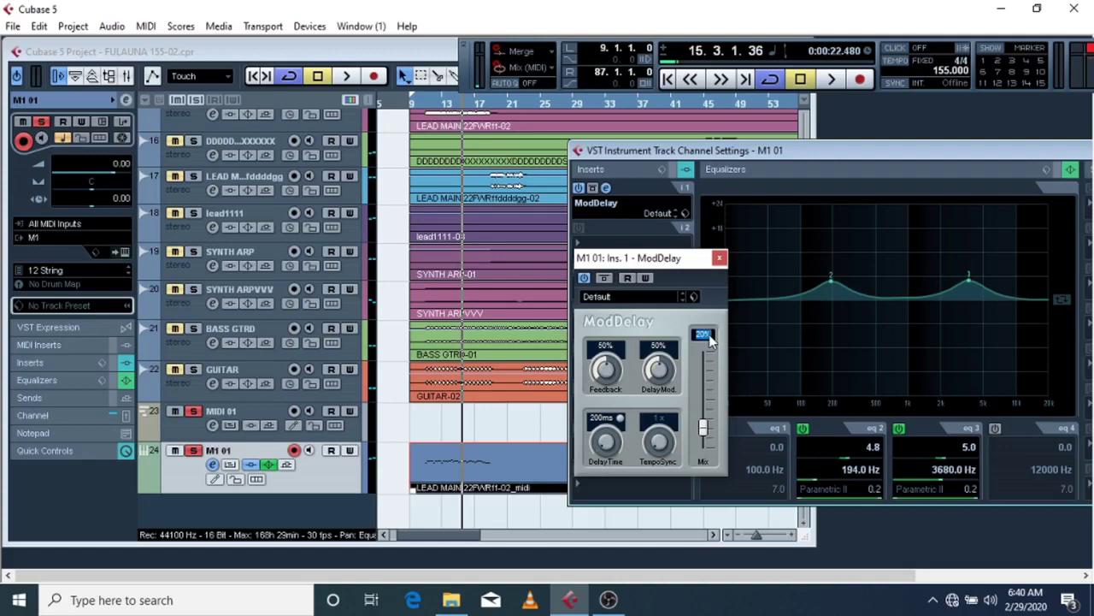
Step: Set M1 01's ModDelay mix to 8%, play the soloed tracks from about bar 12 to check it, and close the effect
{"action": "key", "text": "Return"}
{"action": "key", "text": "space"}
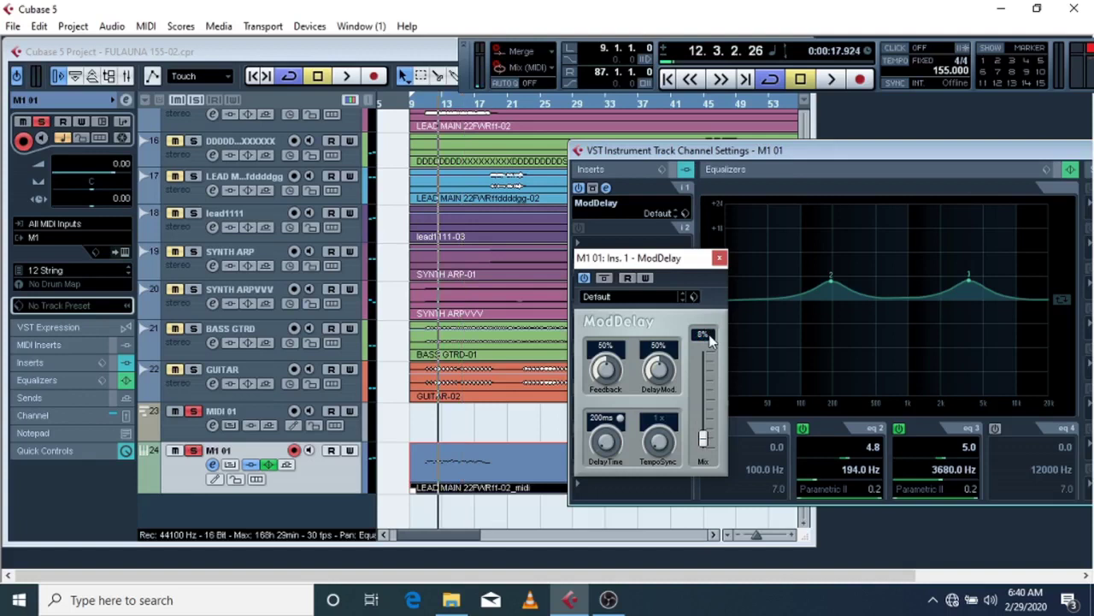
{"action": "key", "text": "space"}
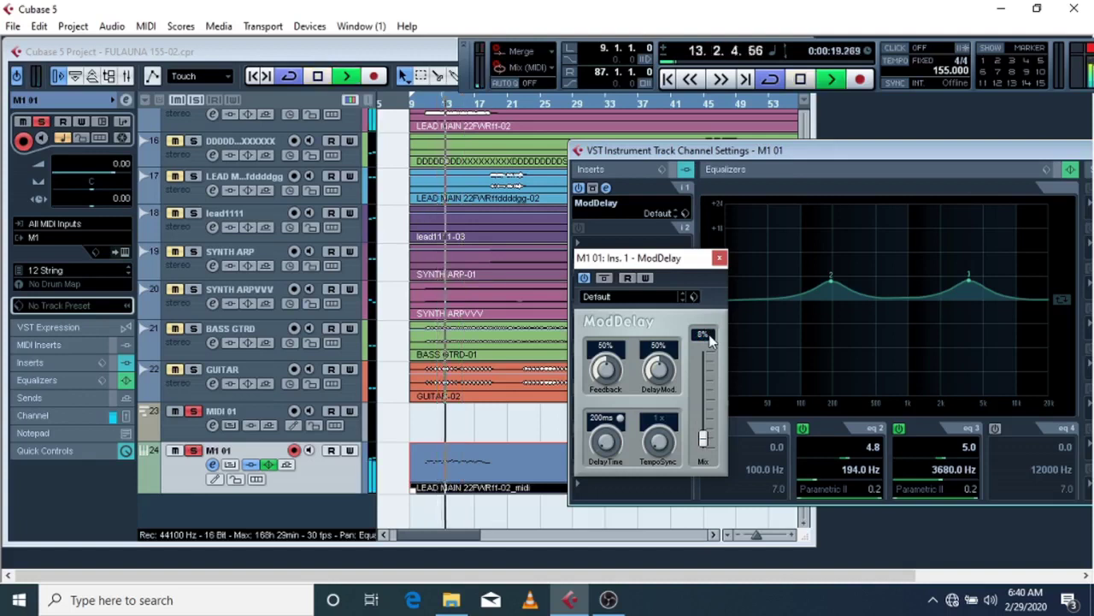
{"action": "key", "text": "XF86AudioRaiseVolume"}
{"action": "key", "text": "XF86AudioLowerVolume"}
{"action": "key", "text": "XF86AudioLowerVolume"}
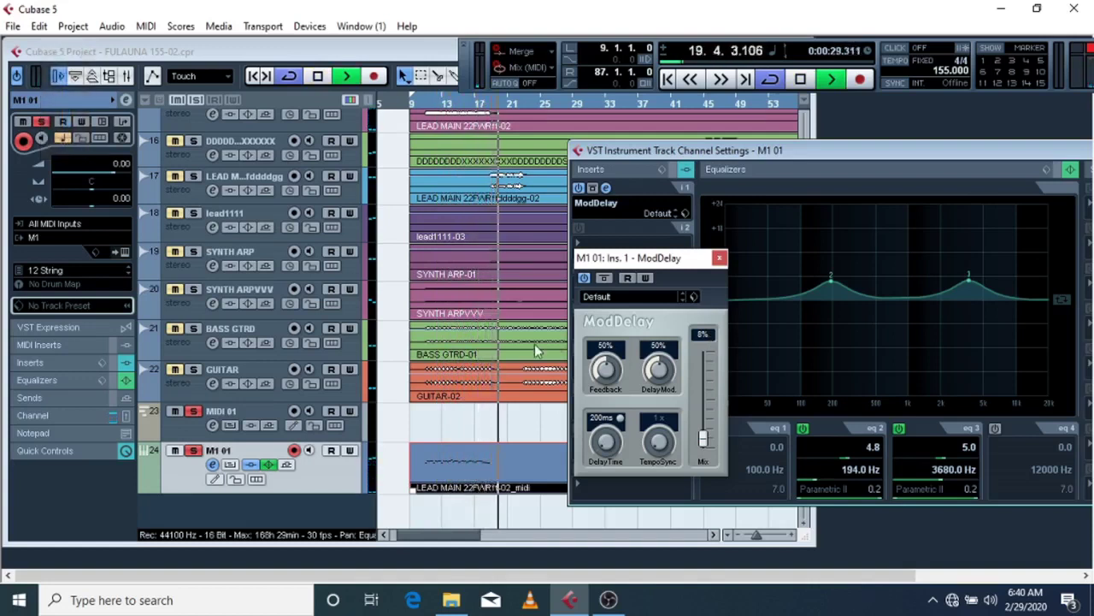
{"action": "left_click", "coordinate": [719, 258]}
Step: Add MultibandCompressor to M1 01's second insert slot with the Ballad Master 2 preset, and close the effect and the channel settings
{"action": "left_click", "coordinate": [582, 245]}
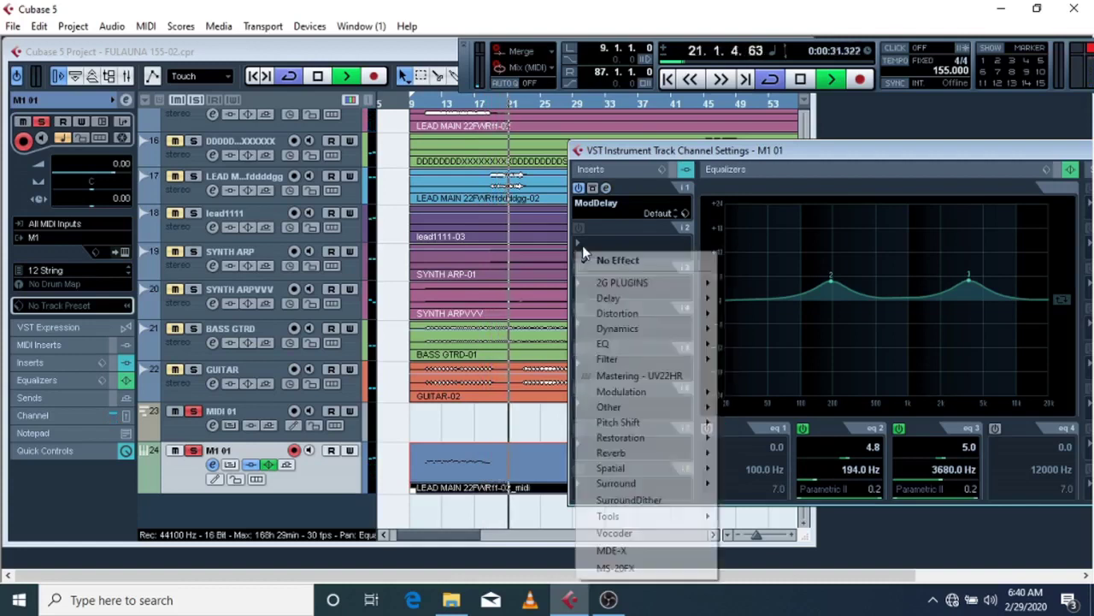
{"action": "mouse_move", "coordinate": [667, 328]}
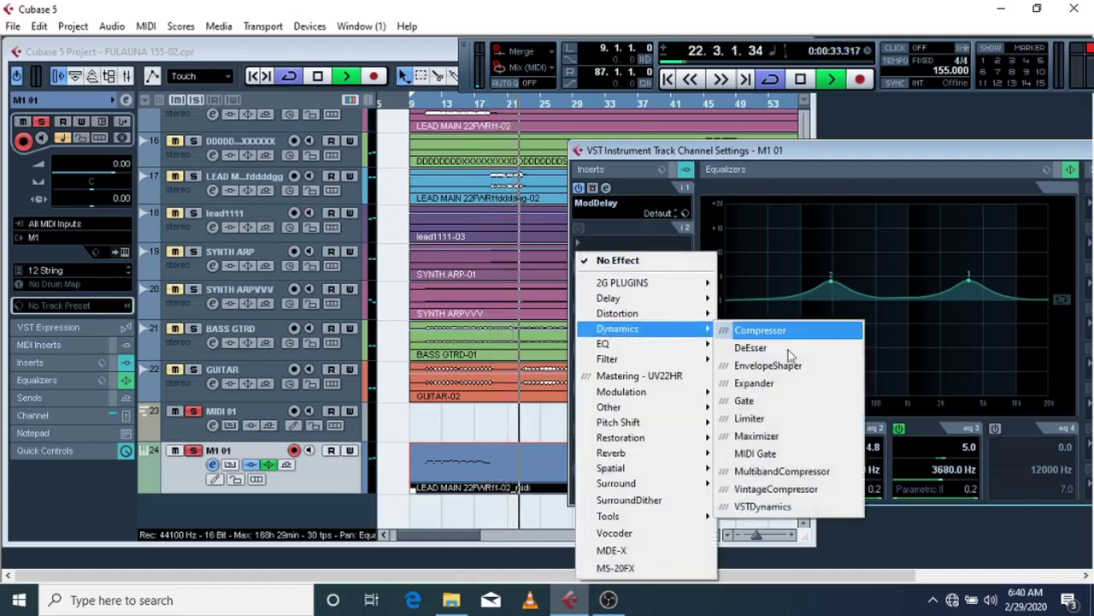
{"action": "left_click", "coordinate": [781, 471]}
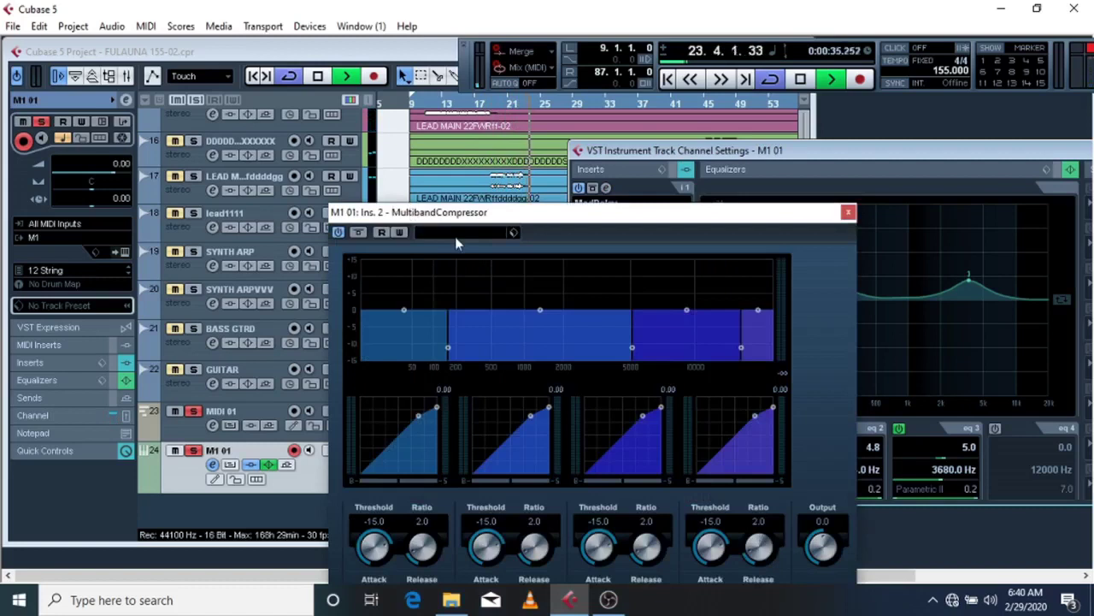
{"action": "left_click", "coordinate": [456, 235]}
{"action": "double_click", "coordinate": [493, 337]}
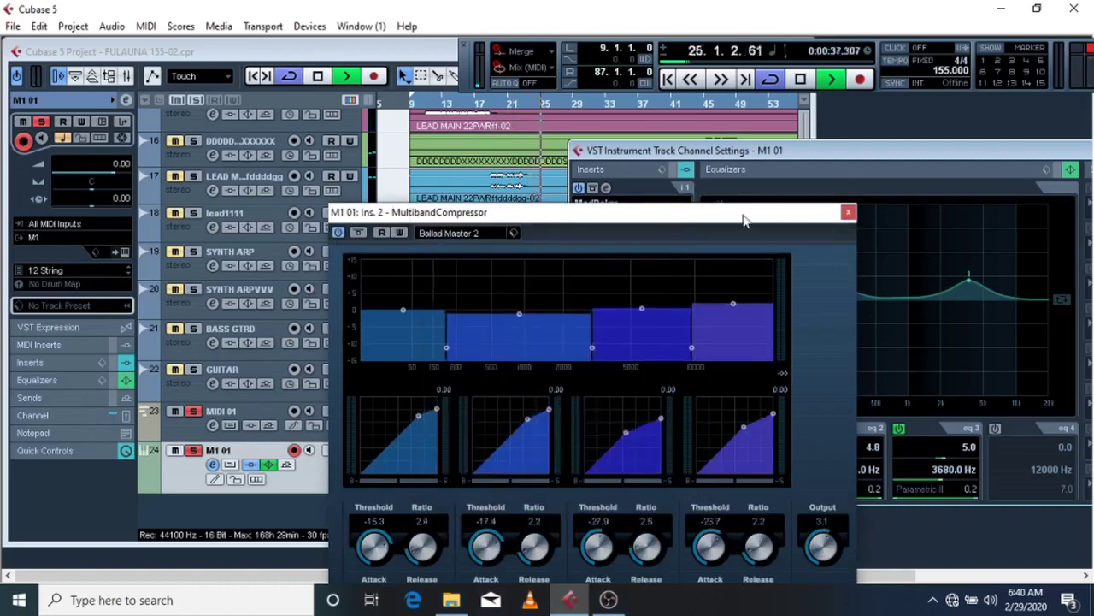
{"action": "left_click", "coordinate": [848, 211]}
{"action": "left_click_drag", "start_coordinate": [843, 146], "coordinate": [279, 275]}
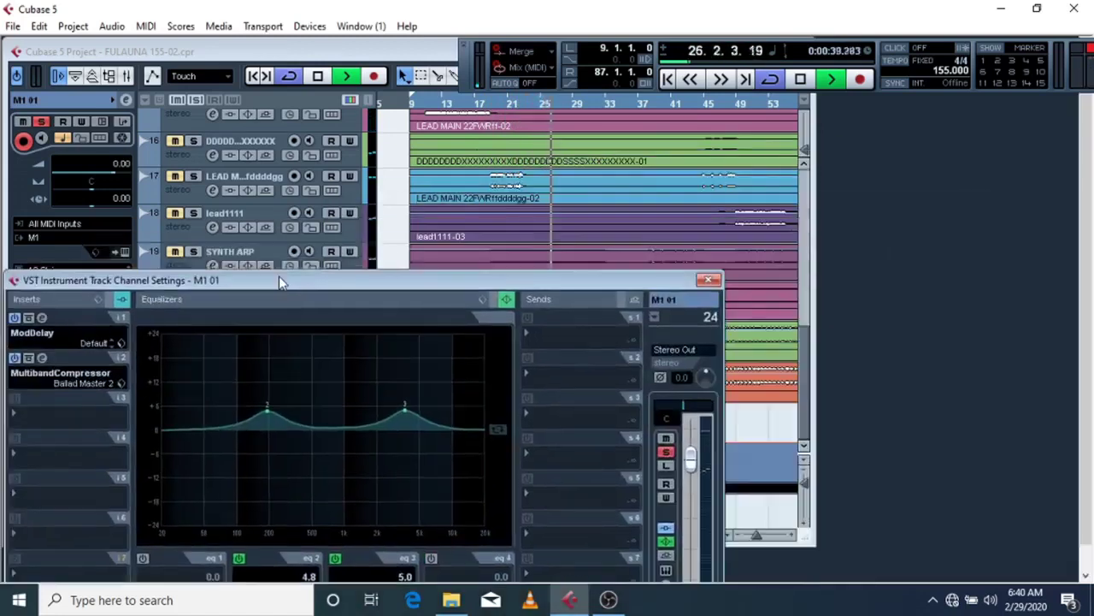
{"action": "left_click", "coordinate": [706, 279]}
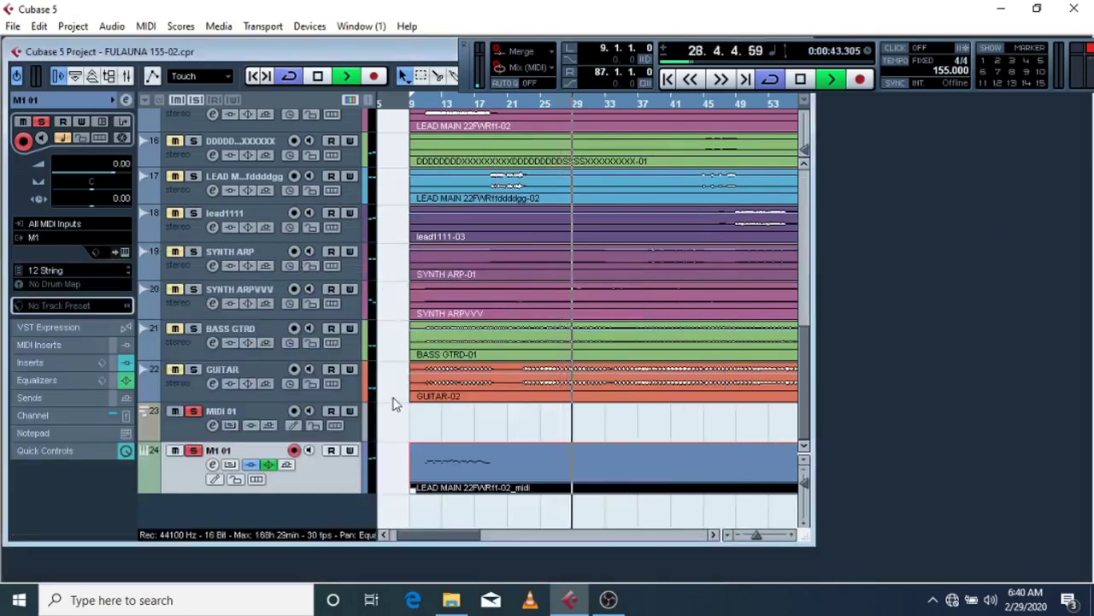
Step: Look through the track list during playback, replay the soloed lead and M1 01 from about bar 11, and stop
{"action": "scroll", "coordinate": [393, 402], "scroll_direction": "up", "scroll_amount": 10}
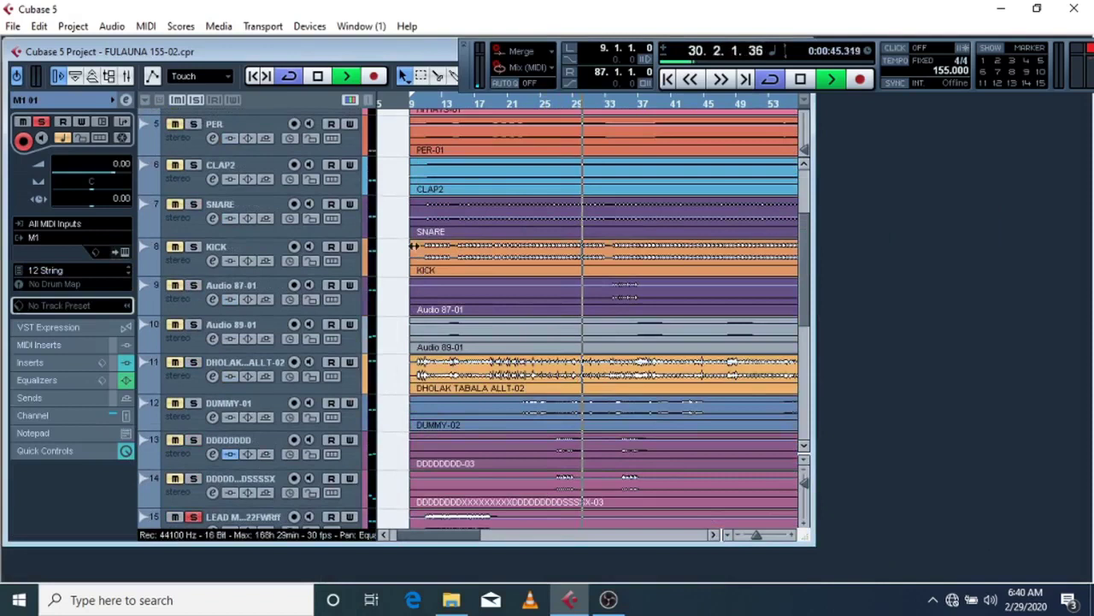
{"action": "scroll", "coordinate": [406, 239], "scroll_direction": "up", "scroll_amount": 4}
{"action": "scroll", "coordinate": [385, 171], "scroll_direction": "down", "scroll_amount": 10}
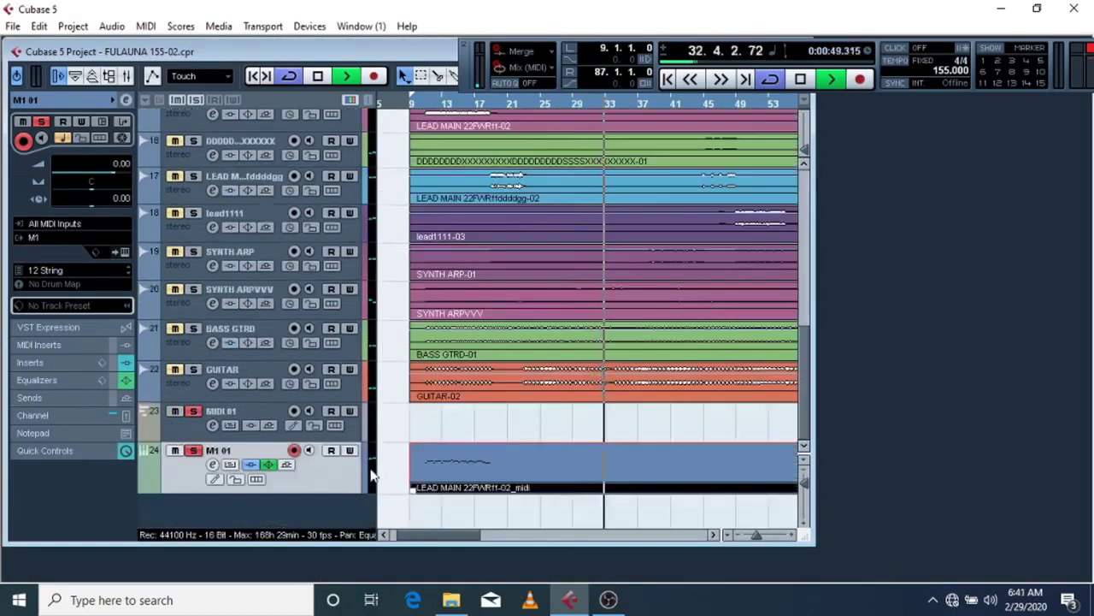
{"action": "scroll", "coordinate": [387, 442], "scroll_direction": "up", "scroll_amount": 5}
{"action": "scroll", "coordinate": [387, 442], "scroll_direction": "down", "scroll_amount": 5}
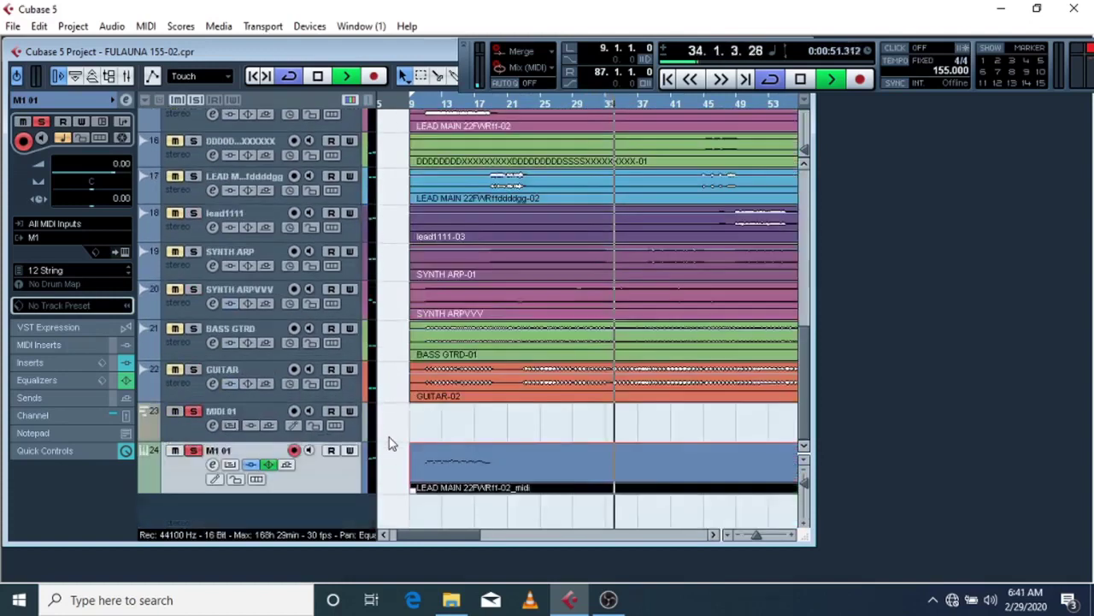
{"action": "left_click", "coordinate": [422, 101]}
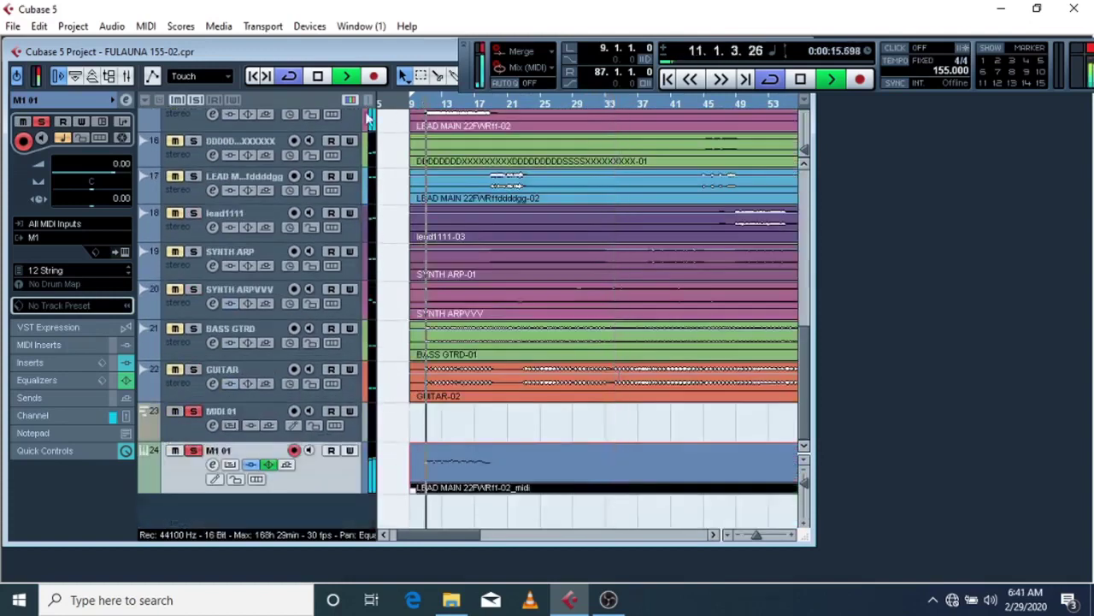
{"action": "left_click", "coordinate": [315, 77]}
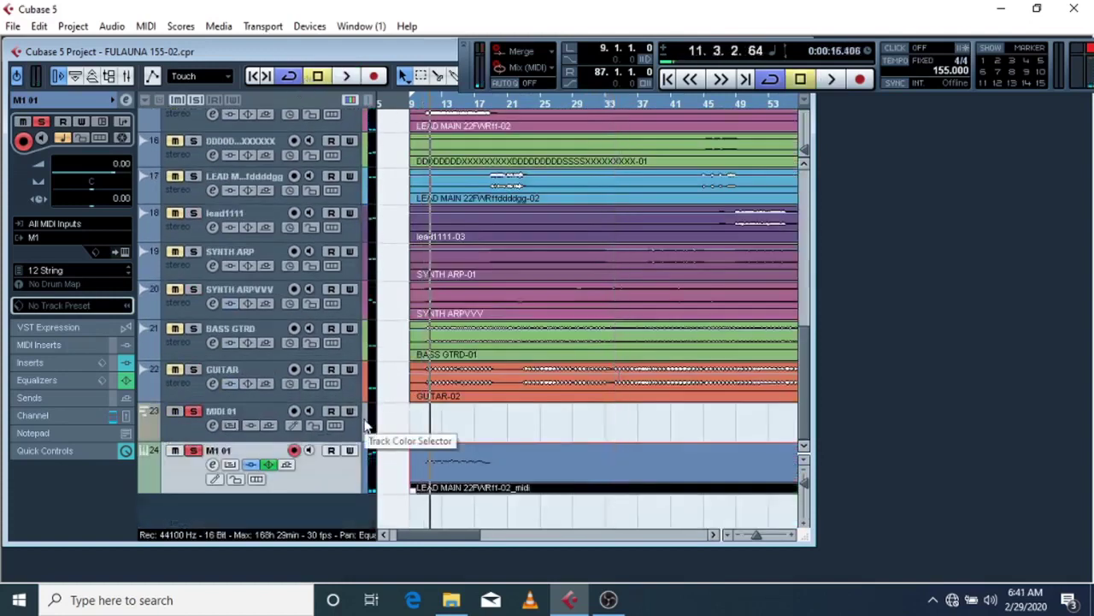
Step: Maximize the project window, inspect the extracted lead MIDI part on M1 01 in the Key Editor, and close the editor
{"action": "scroll", "coordinate": [385, 351], "scroll_direction": "up", "scroll_amount": 10}
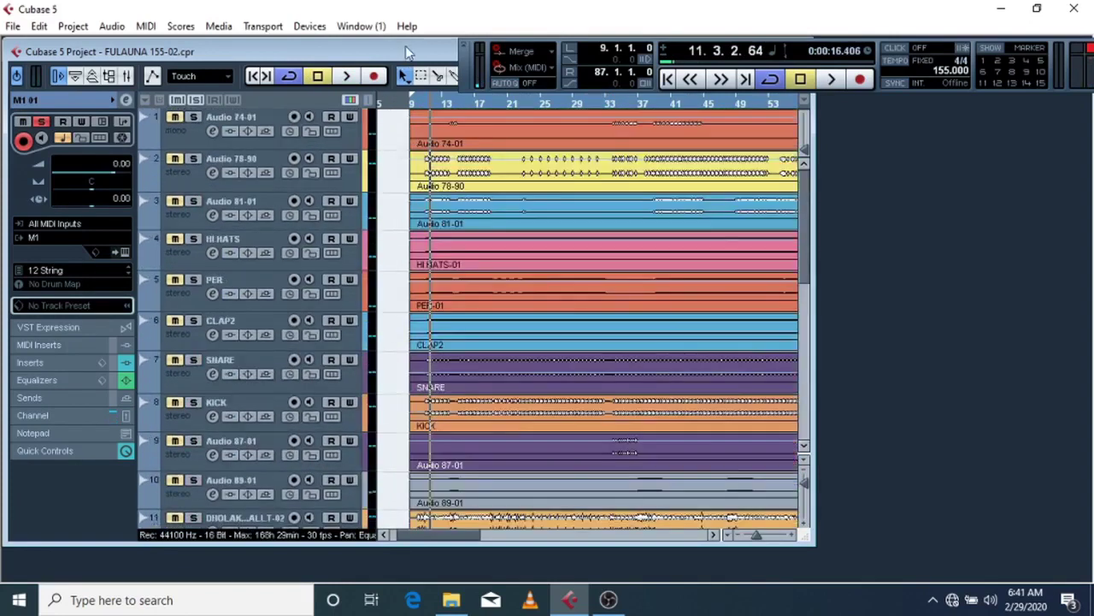
{"action": "double_click", "coordinate": [403, 50]}
{"action": "scroll", "coordinate": [382, 210], "scroll_direction": "down", "scroll_amount": 10}
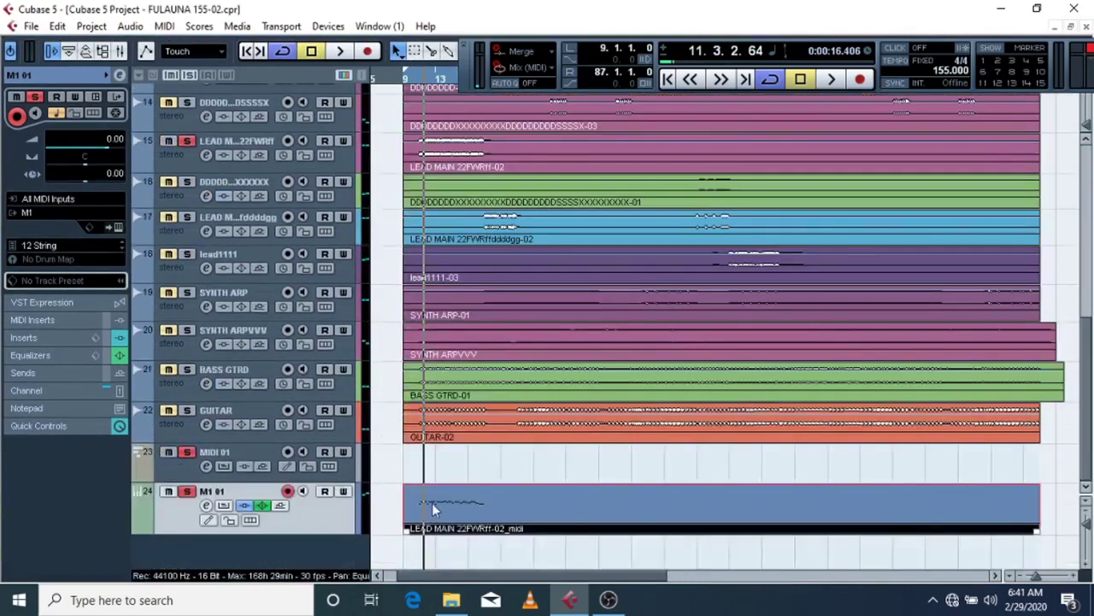
{"action": "double_click", "coordinate": [431, 505]}
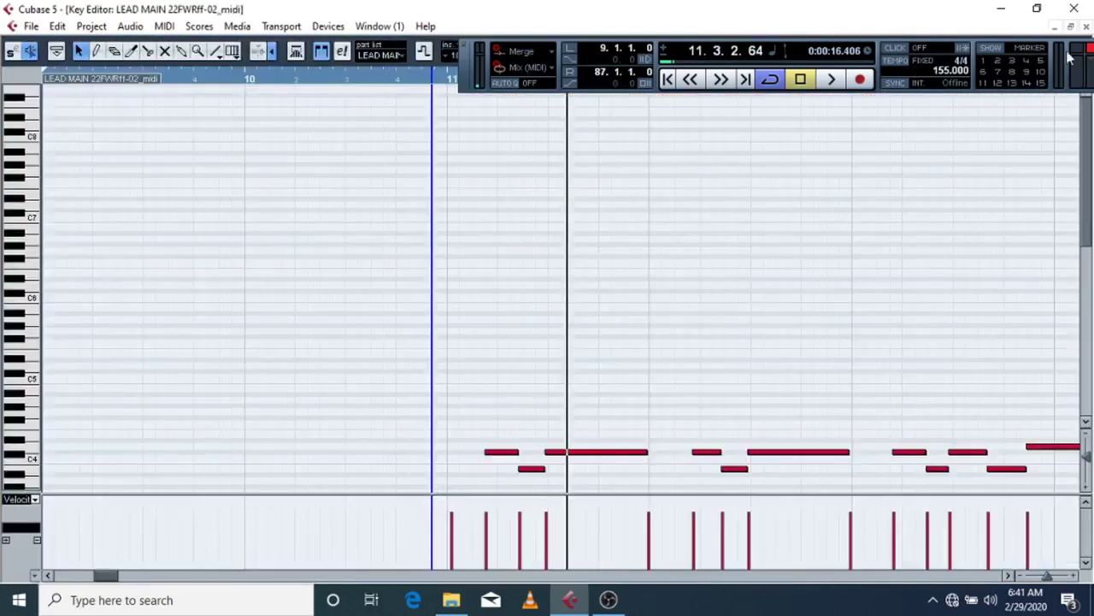
{"action": "left_click", "coordinate": [1087, 27]}
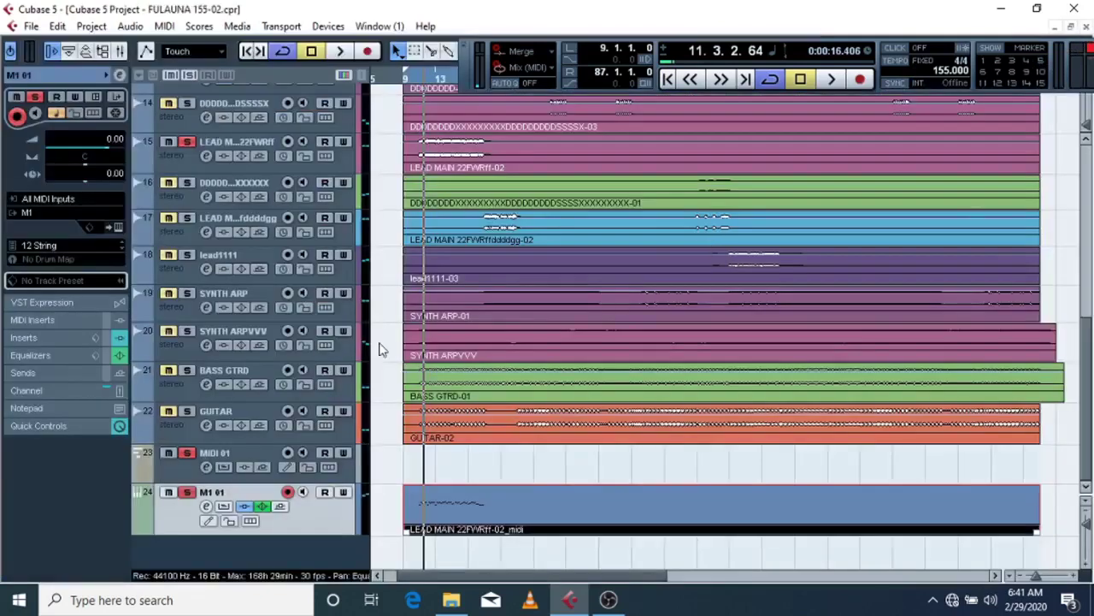